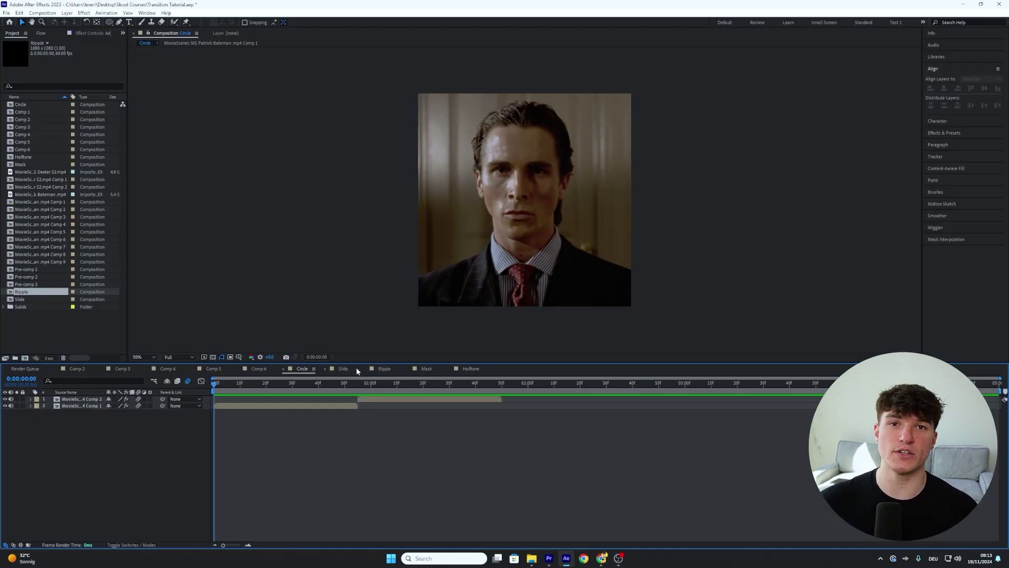
- Create a white solid at composition size in the Circle composition and trim its start to 0:00:00:30
{"action": "left_click", "coordinate": [66, 13]}
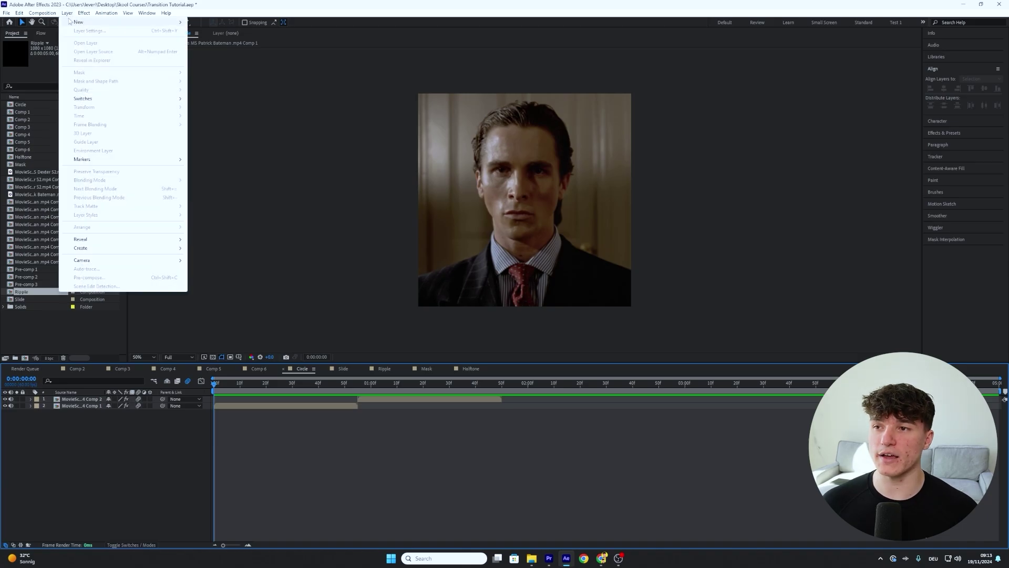
{"action": "mouse_move", "coordinate": [74, 22]}
{"action": "left_click", "coordinate": [208, 31]}
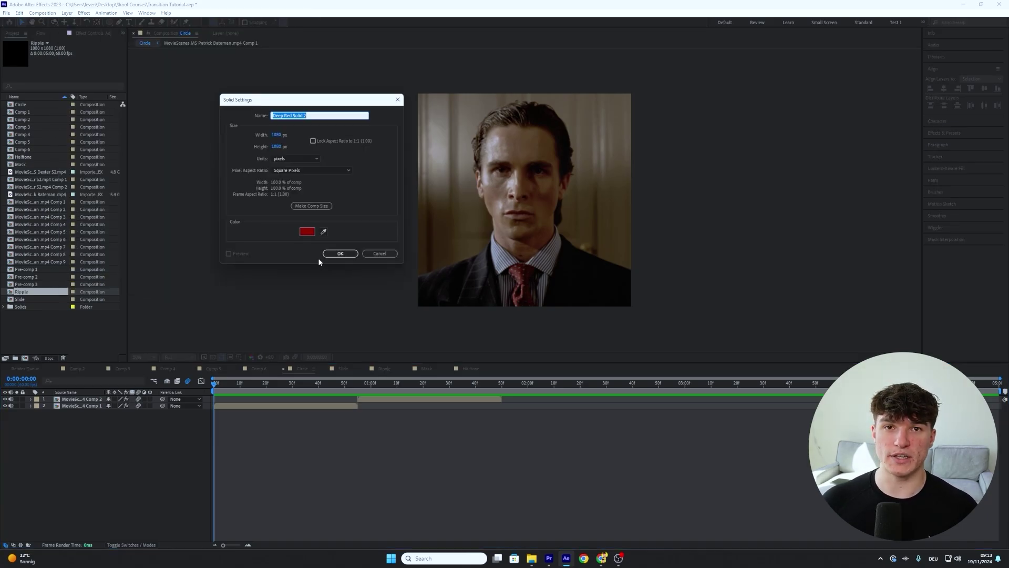
{"action": "left_click", "coordinate": [307, 231]}
{"action": "left_click_drag", "start_coordinate": [164, 105], "coordinate": [103, 68]}
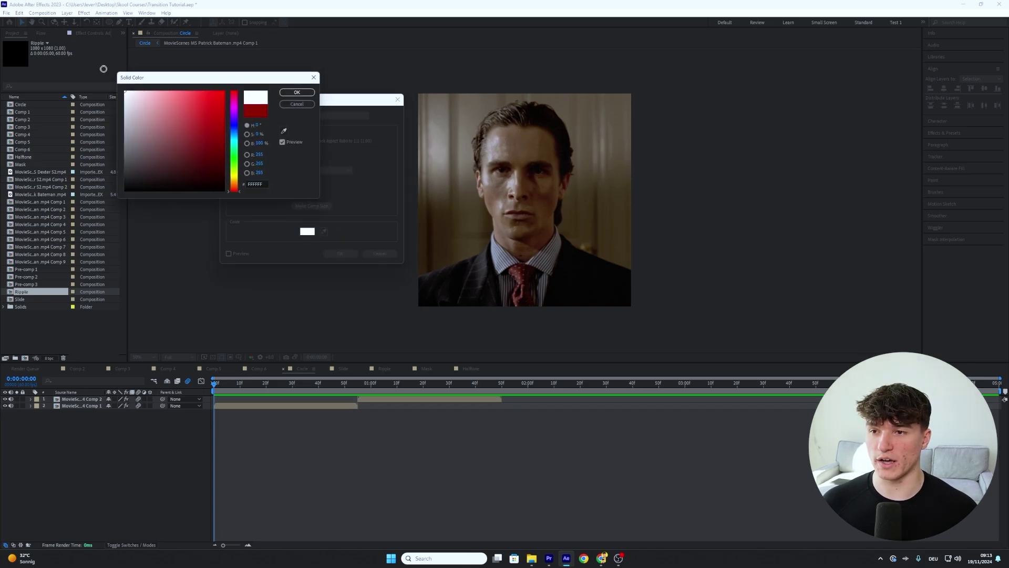
{"action": "left_click", "coordinate": [297, 94]}
{"action": "left_click", "coordinate": [340, 253]}
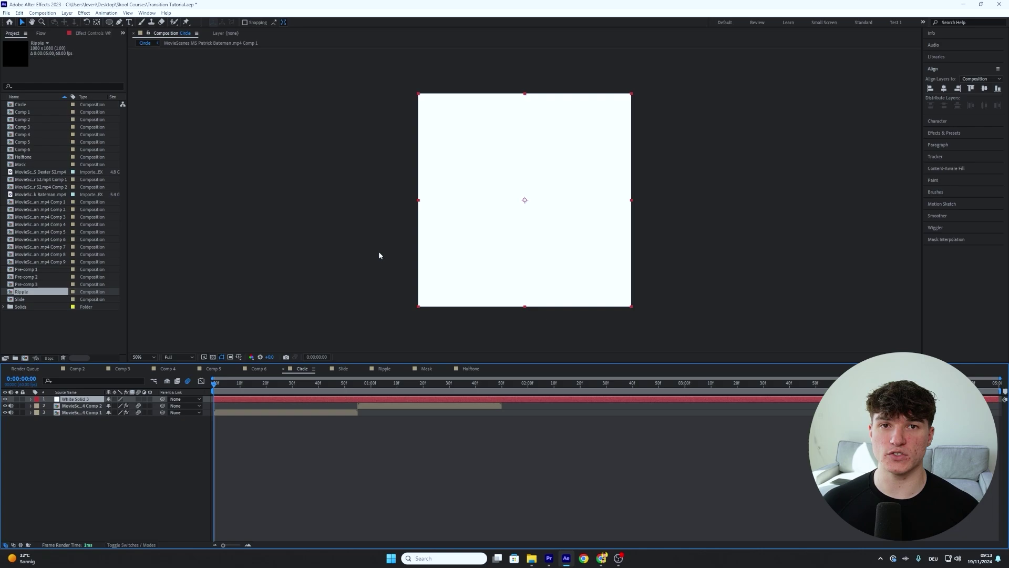
{"action": "left_click", "coordinate": [293, 386]}
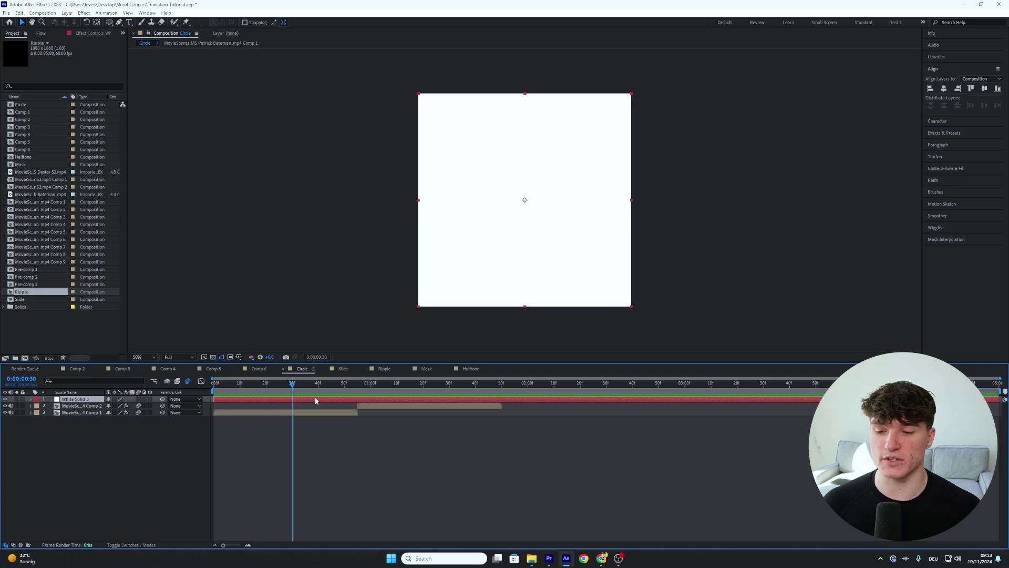
{"action": "key", "text": "alt+bracketleft"}
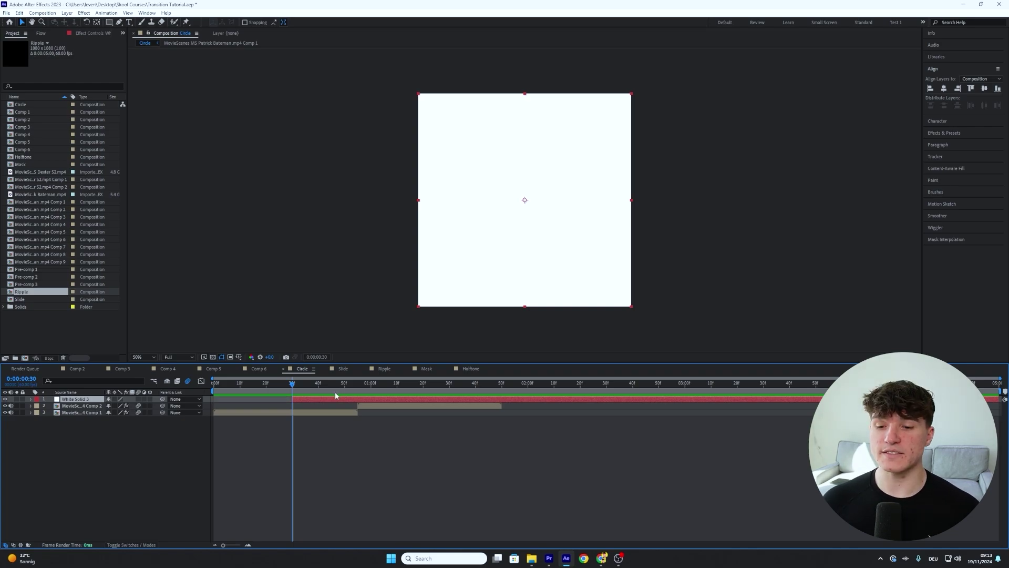
- Draw a circular mask on the white solid with the Ellipse Tool, about two fifths of the frame wide
{"action": "left_click", "coordinate": [110, 25]}
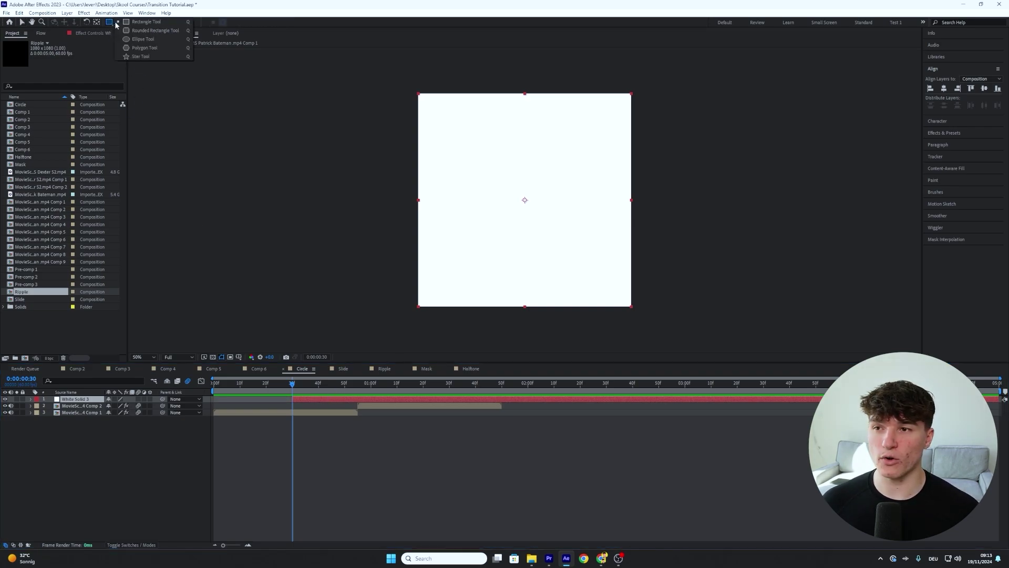
{"action": "left_click", "coordinate": [139, 40]}
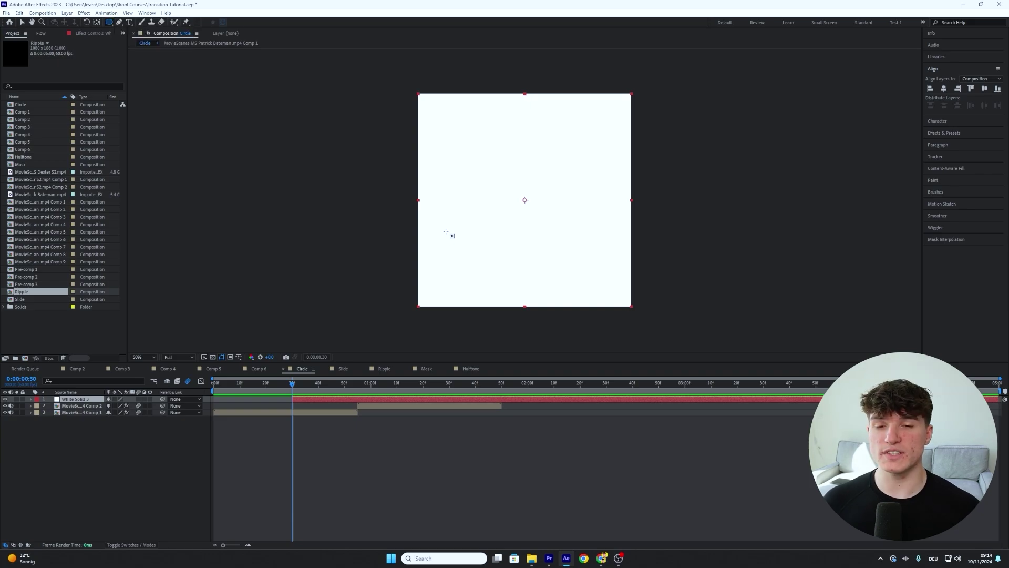
{"action": "left_click_drag", "start_coordinate": [473, 153], "coordinate": [553, 222]}
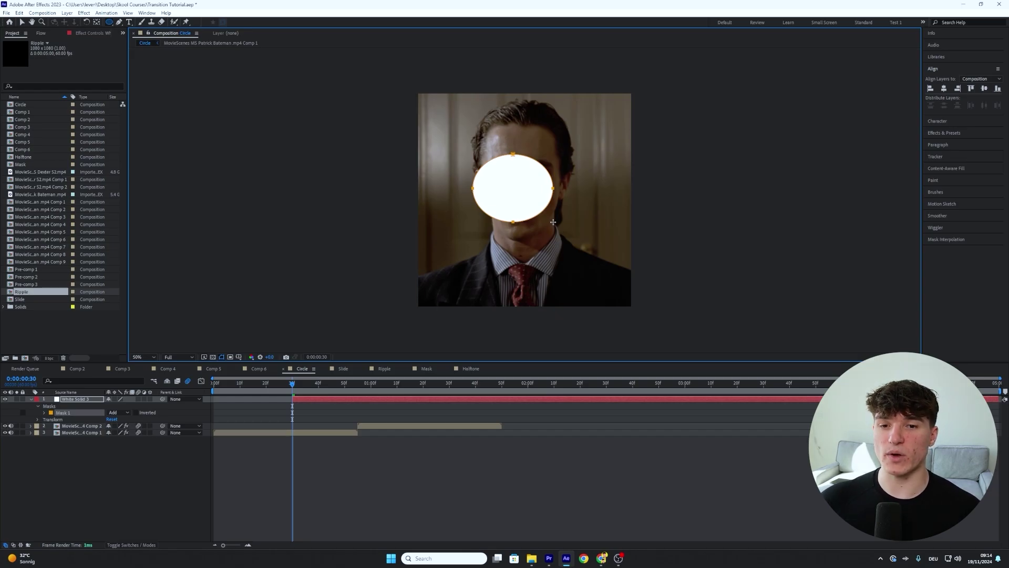
{"action": "left_click_drag", "start_coordinate": [553, 222], "coordinate": [561, 235]}
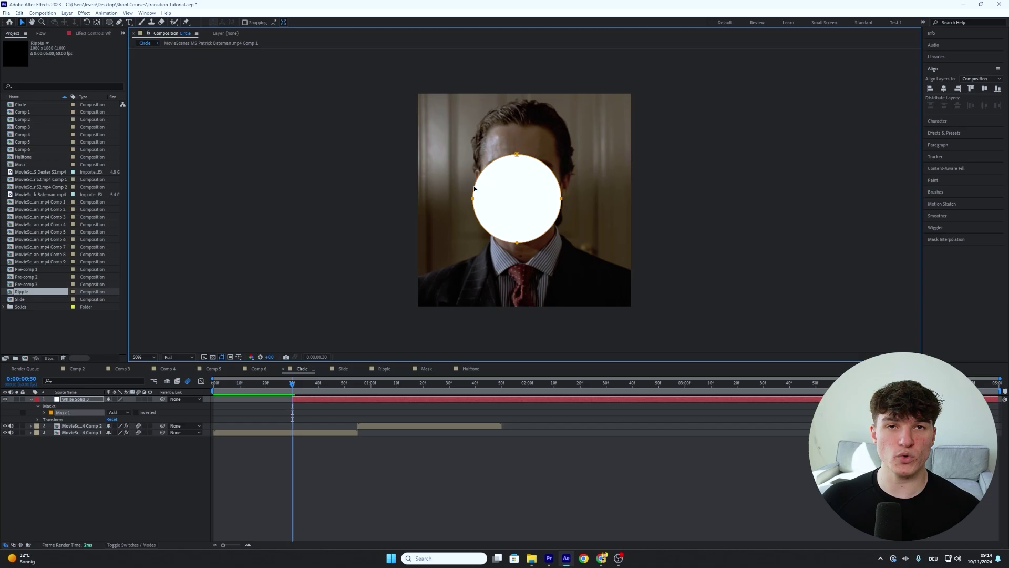
{"action": "key", "text": "v"}
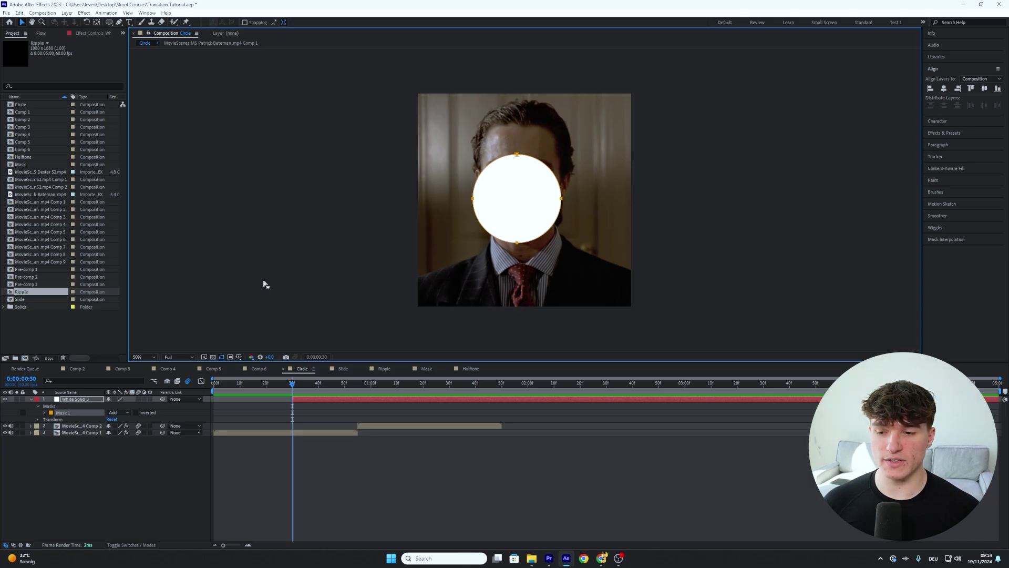
- Show the proportional grid and move the circular mask so it is centred in the frame
{"action": "left_click", "coordinate": [239, 357]}
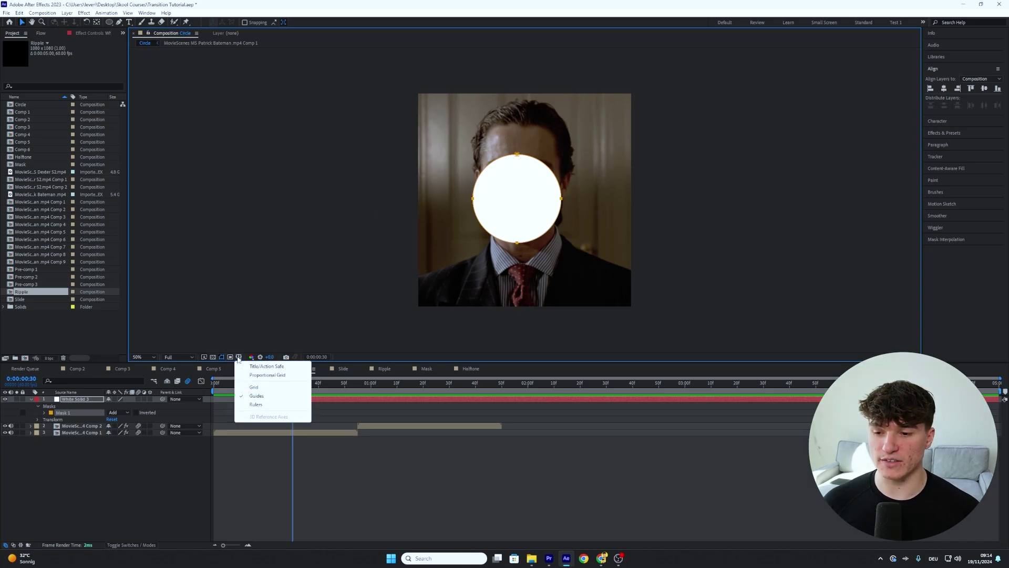
{"action": "left_click", "coordinate": [274, 376]}
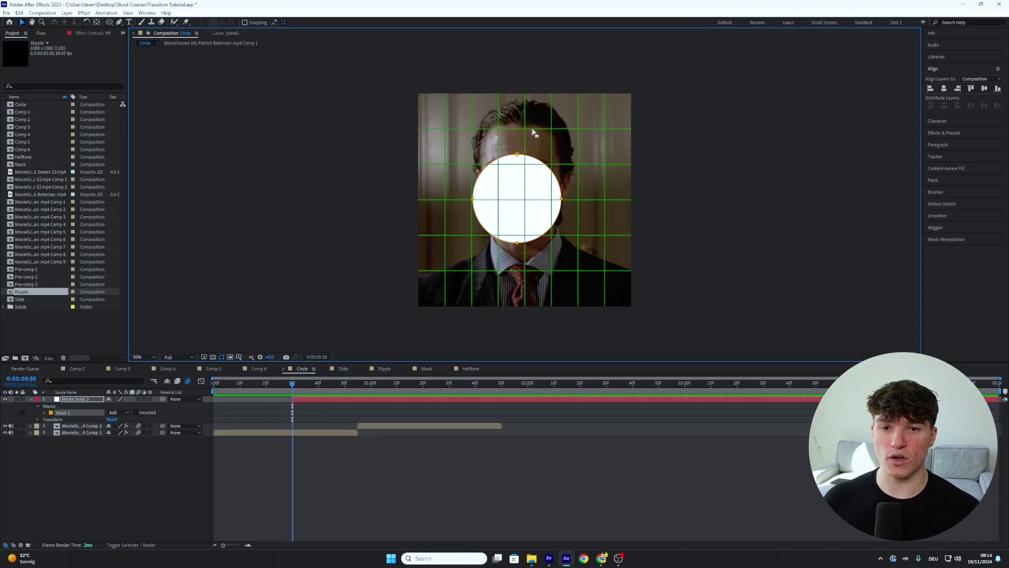
{"action": "scroll", "coordinate": [536, 259], "scroll_direction": "up", "scroll_amount": 1}
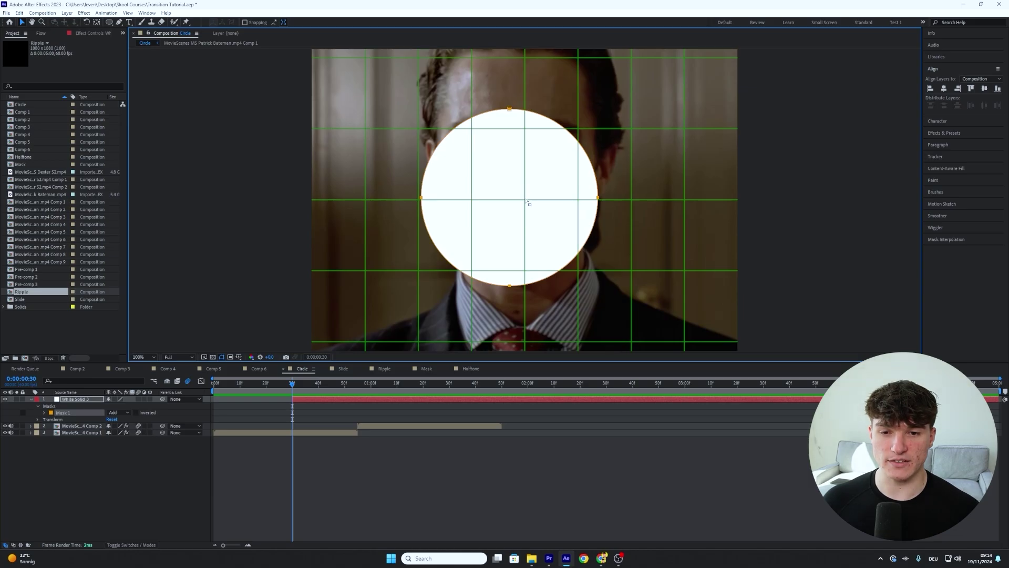
{"action": "left_click", "coordinate": [559, 126]}
{"action": "double_click", "coordinate": [558, 126]}
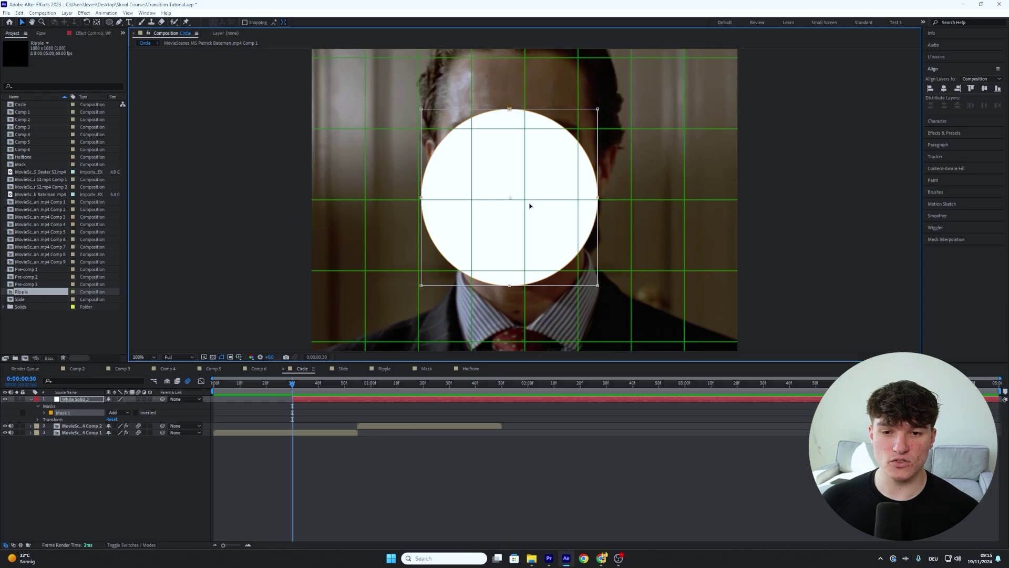
{"action": "left_click_drag", "start_coordinate": [530, 206], "coordinate": [544, 208]}
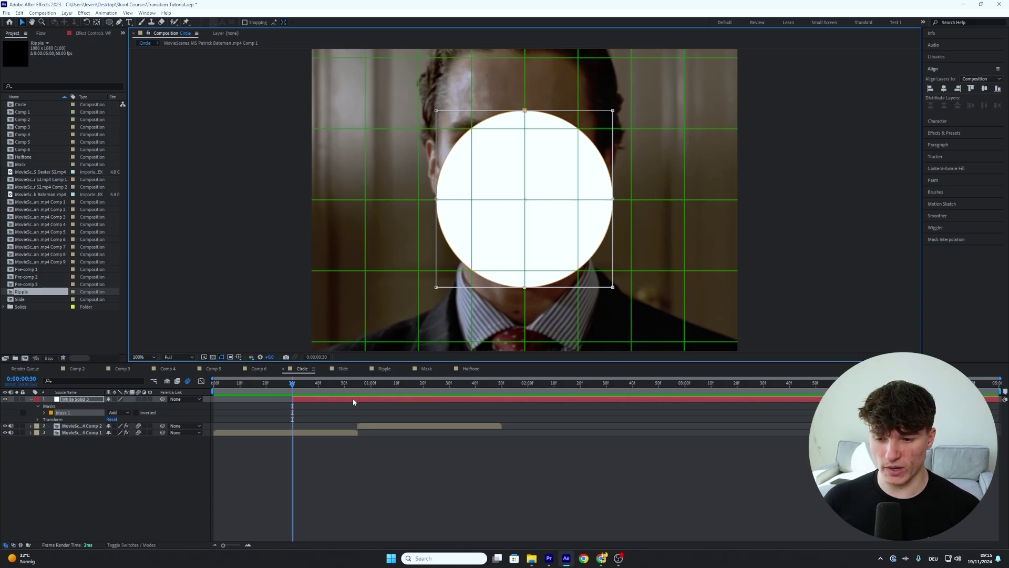
- Keyframe the Mask Path at 0:00:00:30, and at 0:00:00:55 enlarge the circle until it covers the whole frame
{"action": "key", "text": "m"}
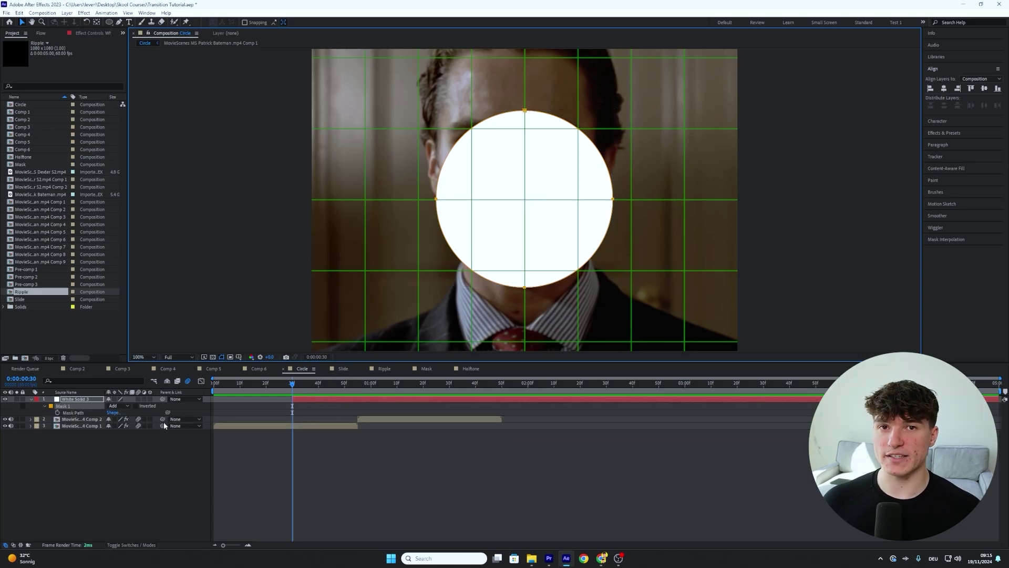
{"action": "left_click", "coordinate": [58, 412]}
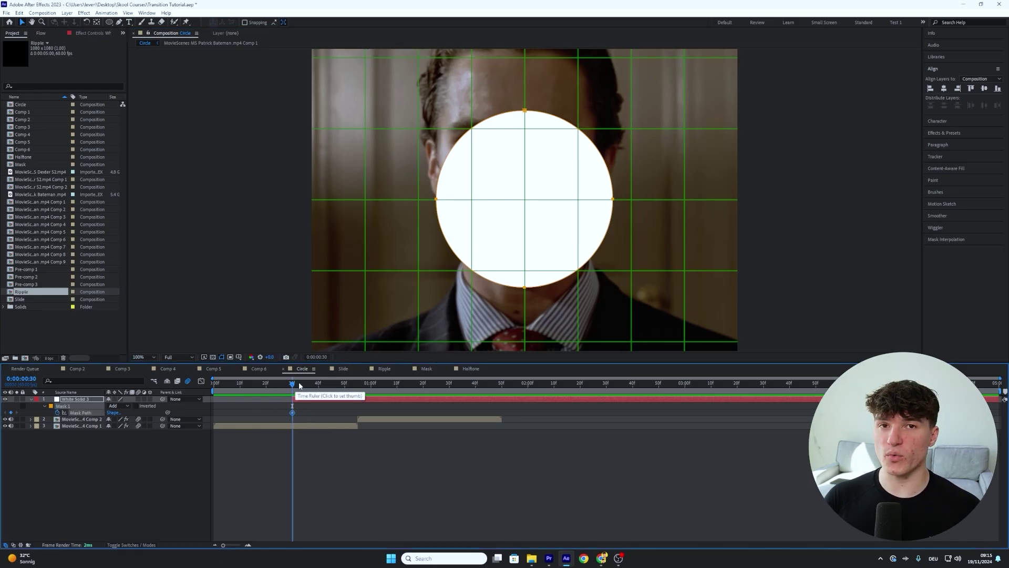
{"action": "left_click", "coordinate": [359, 391]}
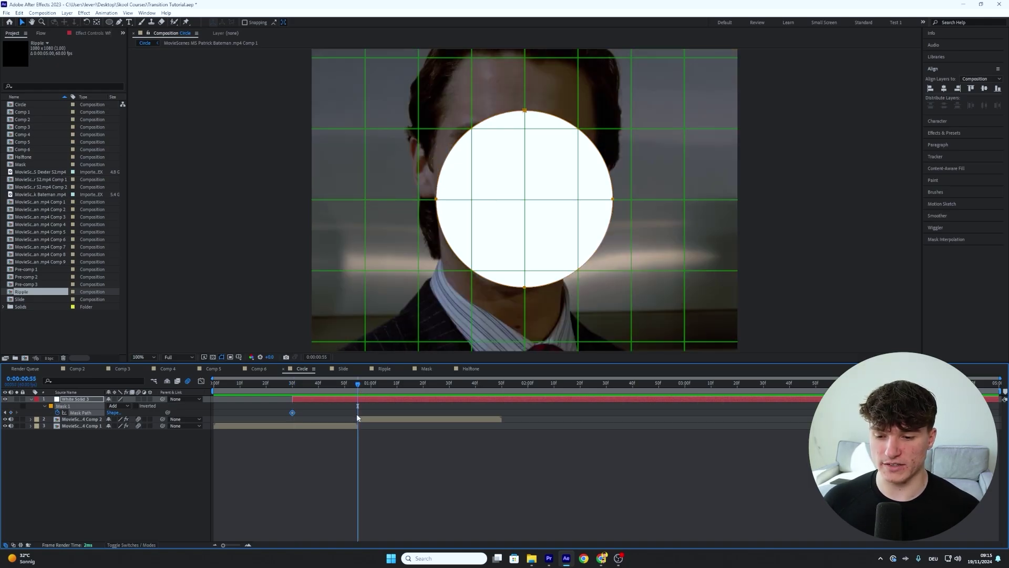
{"action": "scroll", "coordinate": [573, 230], "scroll_direction": "down", "scroll_amount": 1}
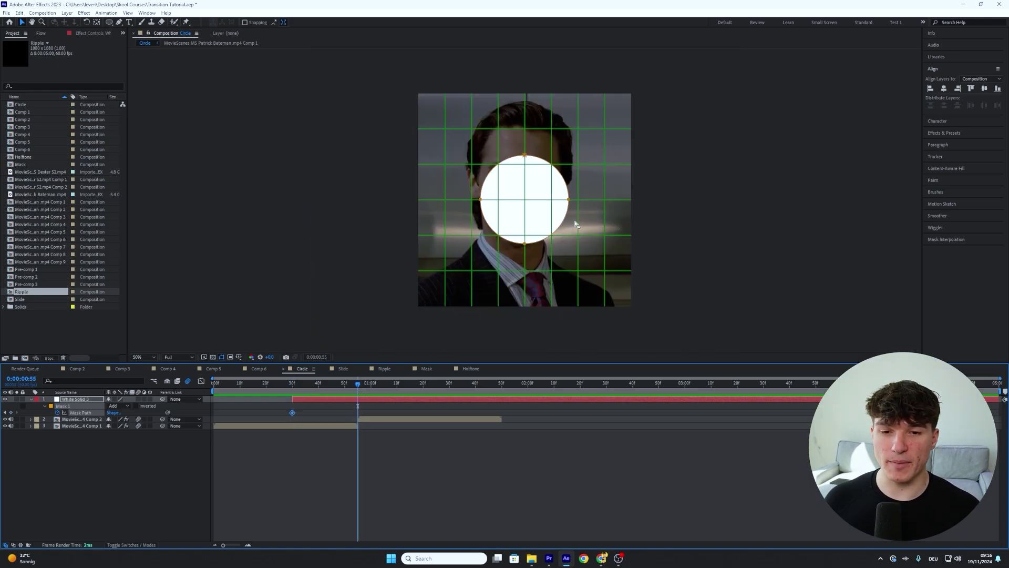
{"action": "double_click", "coordinate": [556, 169]}
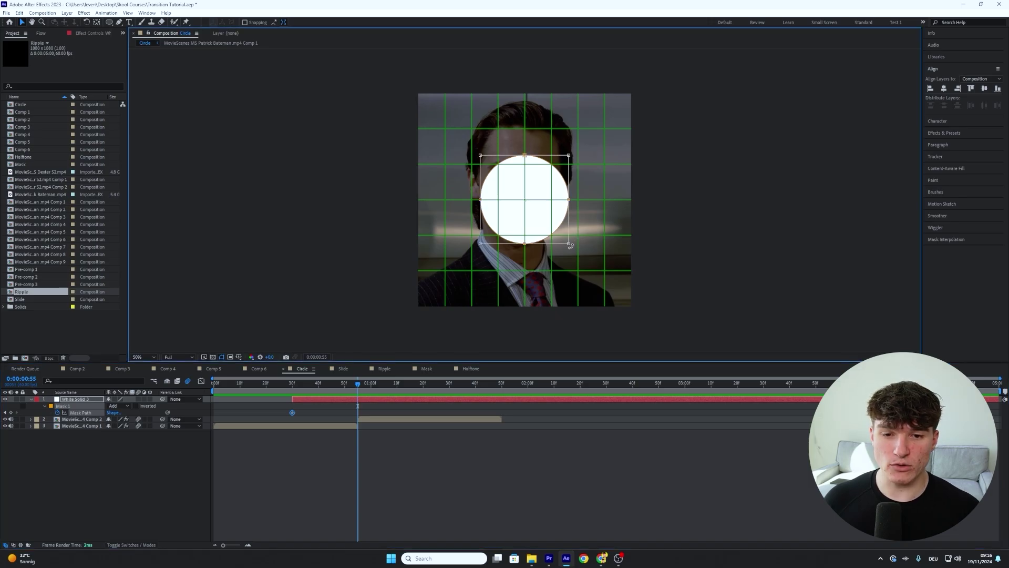
{"action": "left_click_drag", "start_coordinate": [570, 245], "coordinate": [691, 340]}
{"action": "left_click_drag", "start_coordinate": [480, 156], "coordinate": [371, 50]}
{"action": "scroll", "coordinate": [590, 129], "scroll_direction": "down", "scroll_amount": 1}
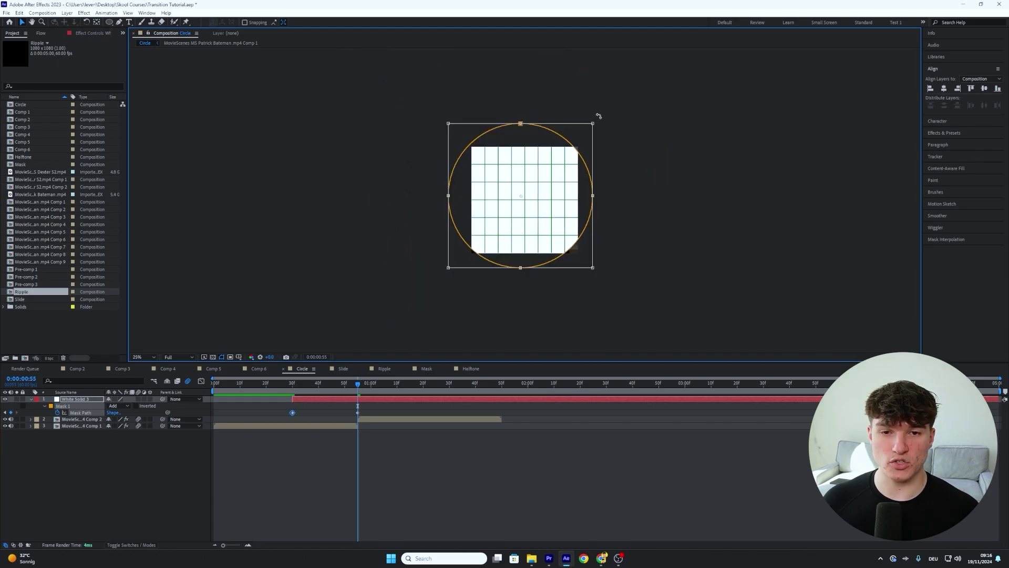
{"action": "left_click_drag", "start_coordinate": [593, 123], "coordinate": [597, 119]}
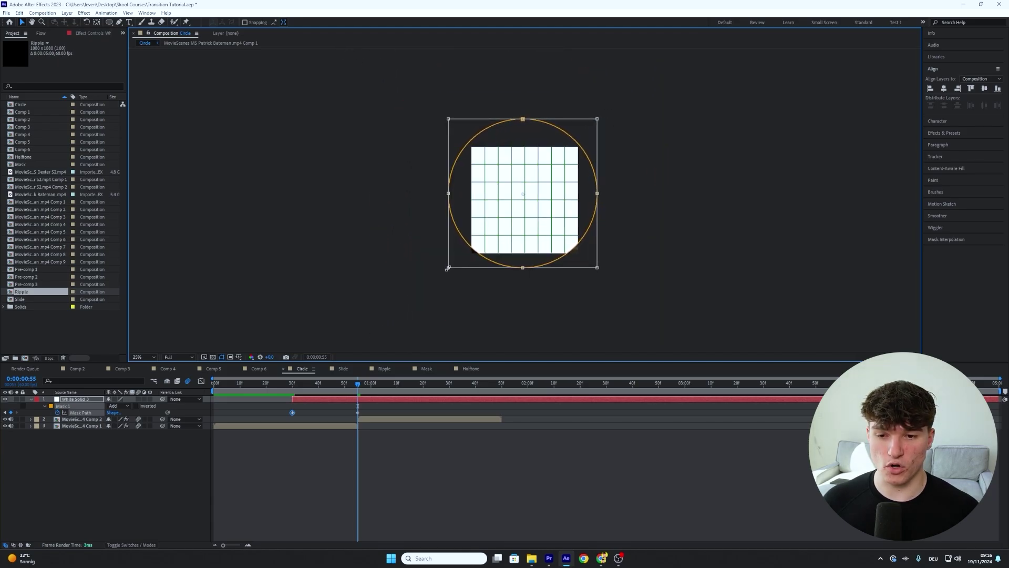
{"action": "left_click_drag", "start_coordinate": [447, 268], "coordinate": [440, 276]}
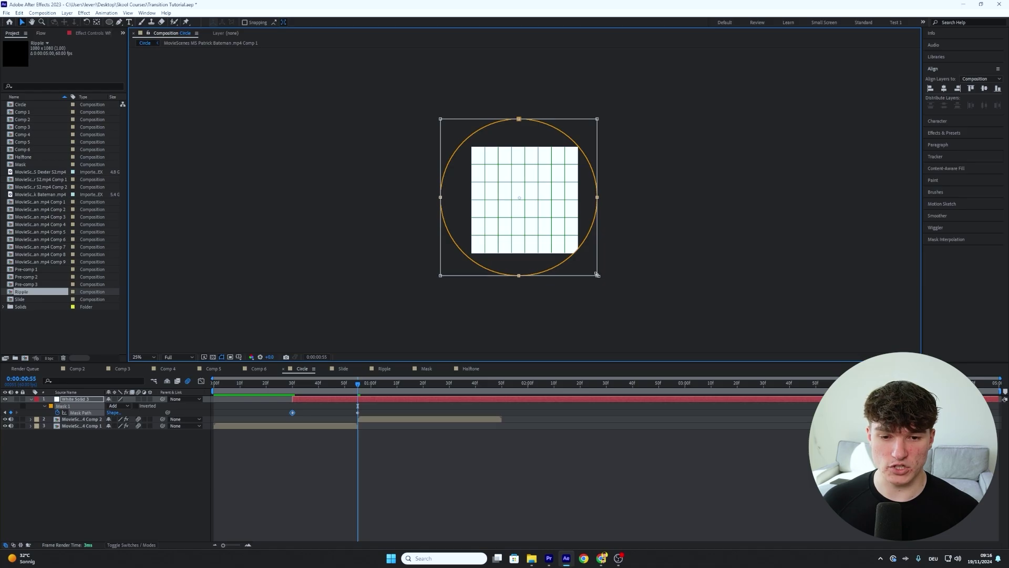
{"action": "key", "text": "Return"}
{"action": "scroll", "coordinate": [525, 203], "scroll_direction": "up", "scroll_amount": 1}
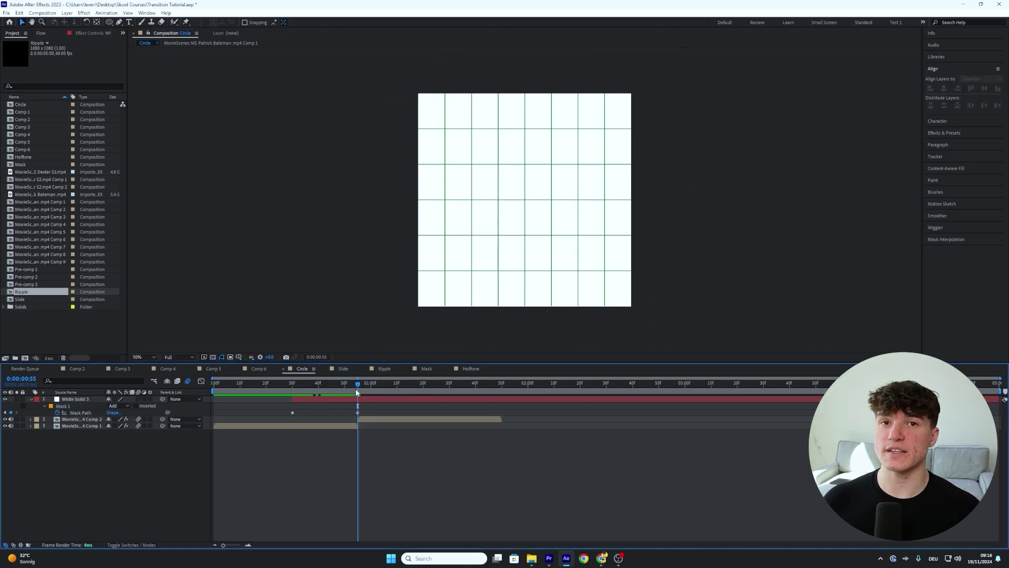
- At the first Mask Path keyframe, 0:00:00:30, shrink the circle to a tiny dot at the frame's centre
{"action": "left_click_drag", "start_coordinate": [303, 385], "coordinate": [292, 388]}
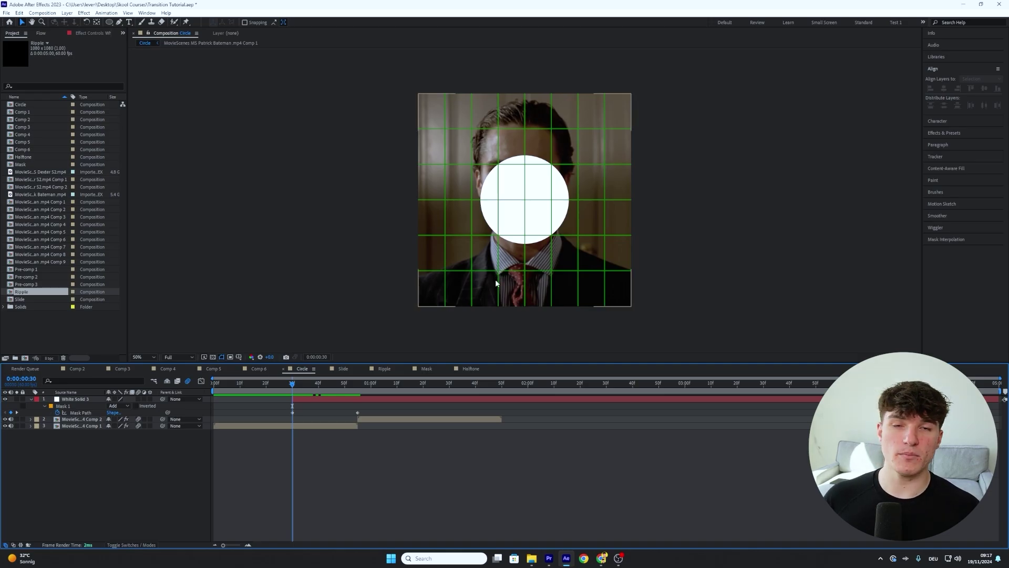
{"action": "key", "text": "period"}
{"action": "left_click", "coordinate": [514, 236]}
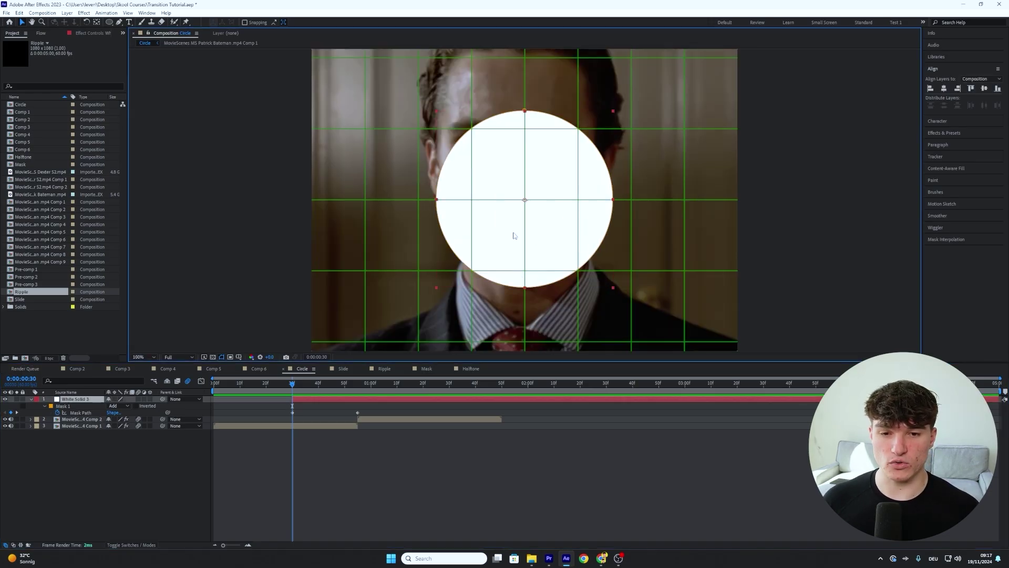
{"action": "double_click", "coordinate": [602, 243]}
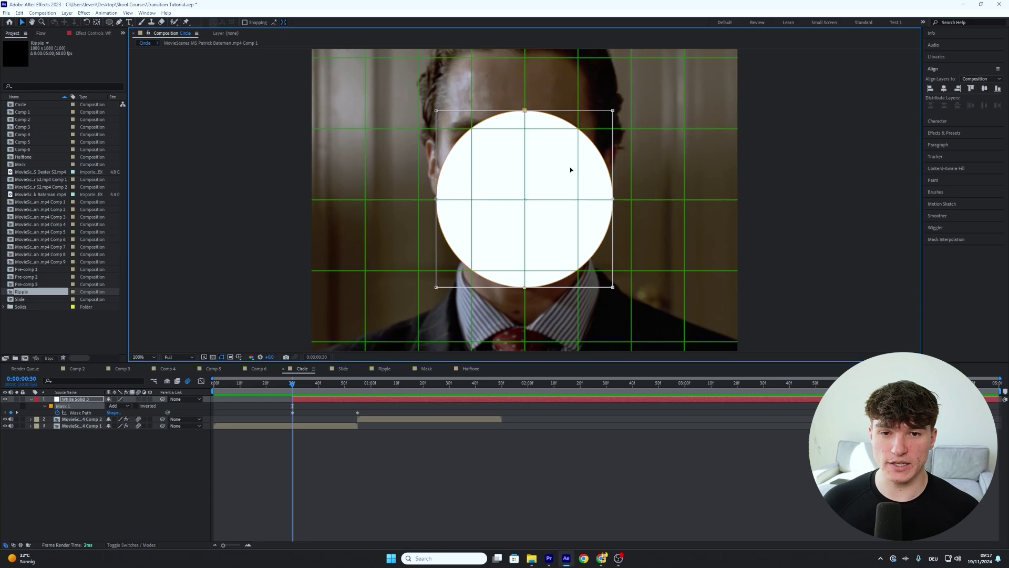
{"action": "left_click_drag", "start_coordinate": [614, 109], "coordinate": [492, 232]}
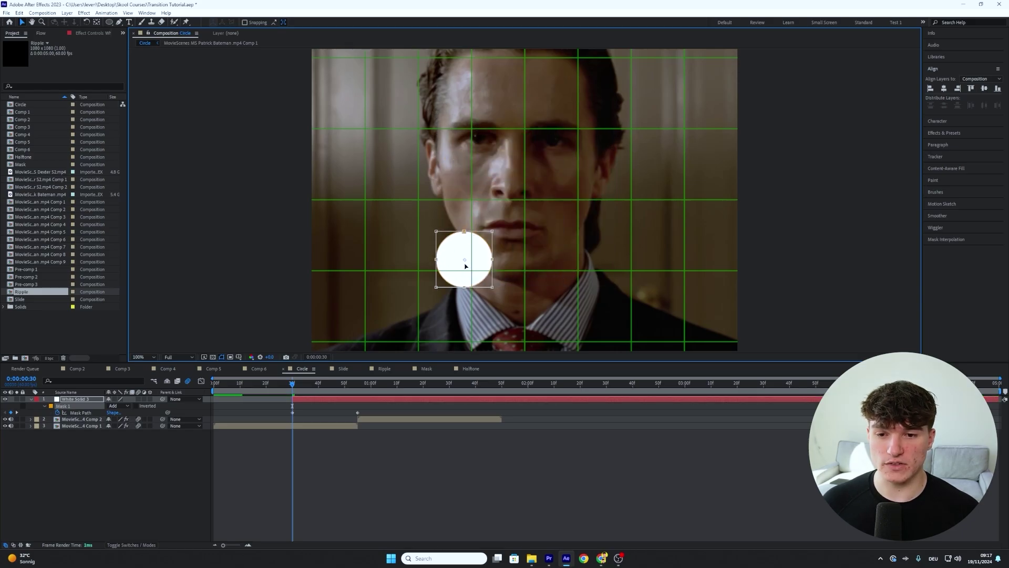
{"action": "left_click_drag", "start_coordinate": [465, 267], "coordinate": [525, 208]}
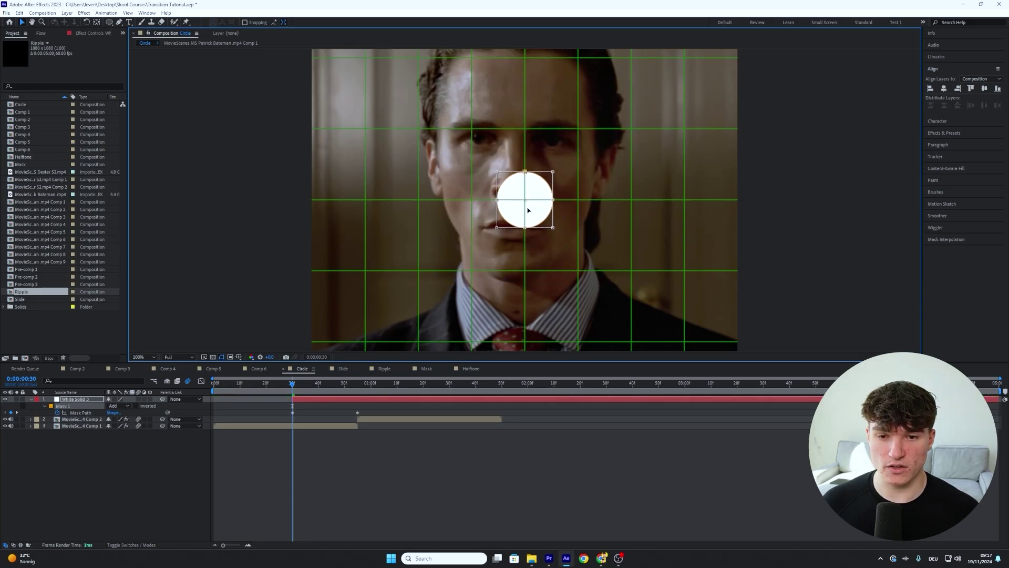
{"action": "key", "text": "period"}
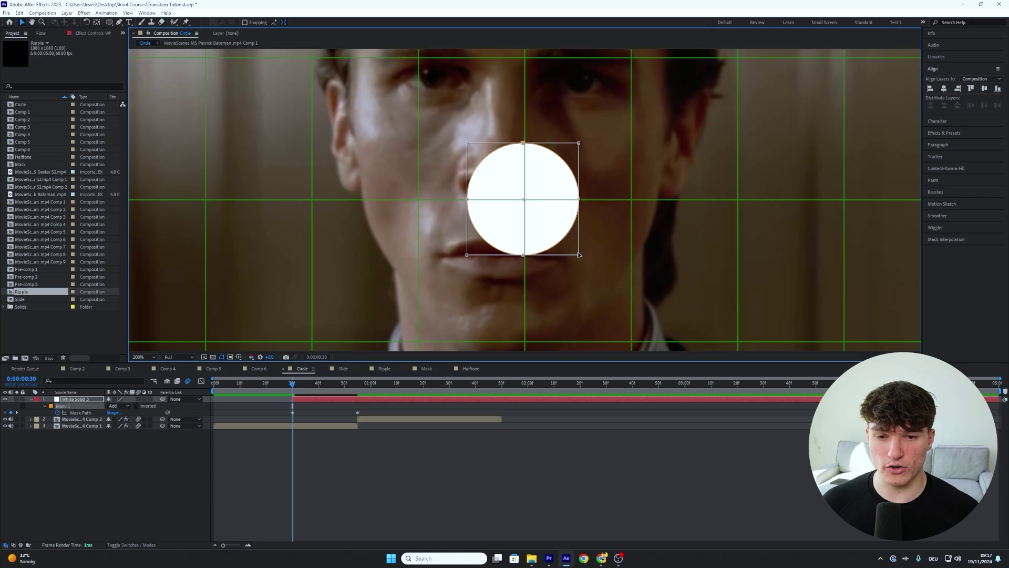
{"action": "left_click_drag", "start_coordinate": [581, 254], "coordinate": [530, 207]}
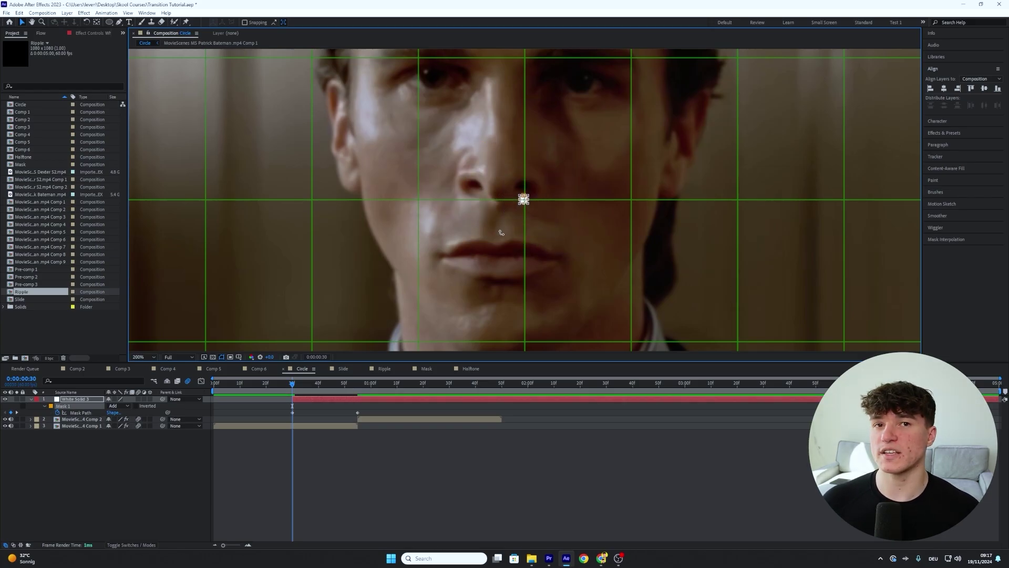
{"action": "scroll", "coordinate": [500, 233], "scroll_direction": "down", "scroll_amount": 1}
{"action": "scroll", "coordinate": [500, 233], "scroll_direction": "down", "scroll_amount": 1}
- Play back the growing circle animation from 0:00:00:30, then return to the end of the growth
{"action": "left_click", "coordinate": [485, 451]}
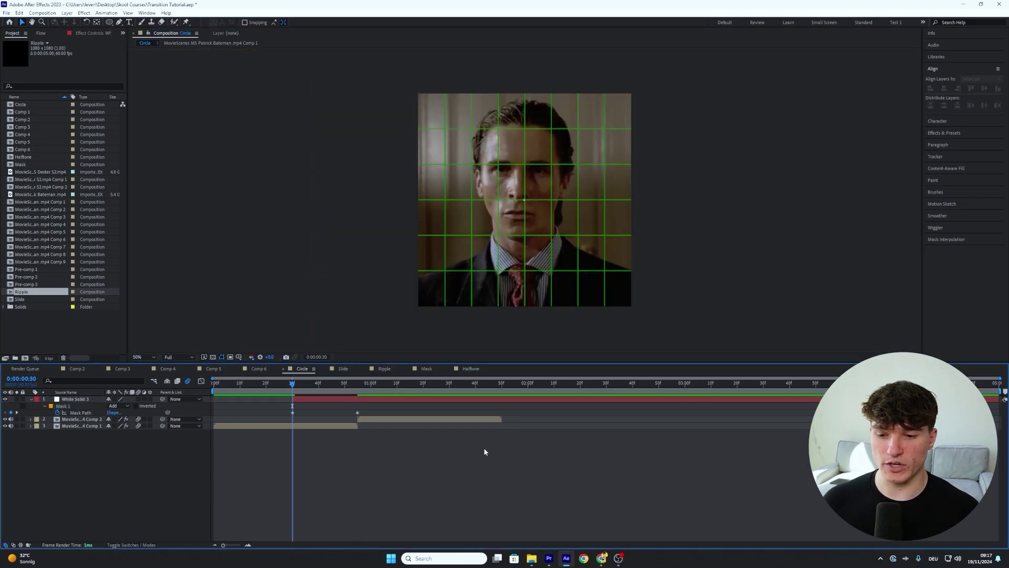
{"action": "key", "text": "space"}
{"action": "key", "text": "space"}
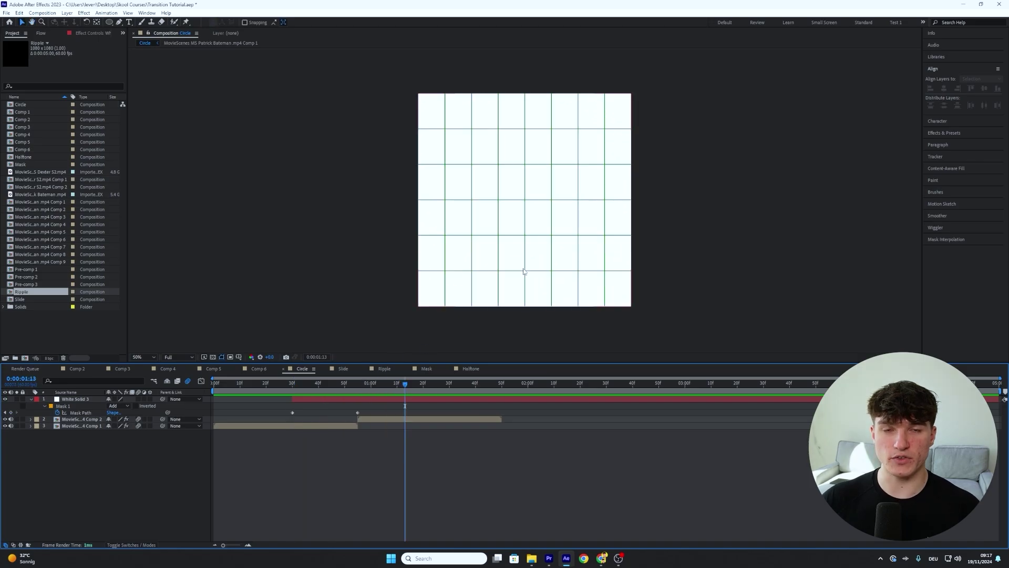
{"action": "key", "text": "j"}
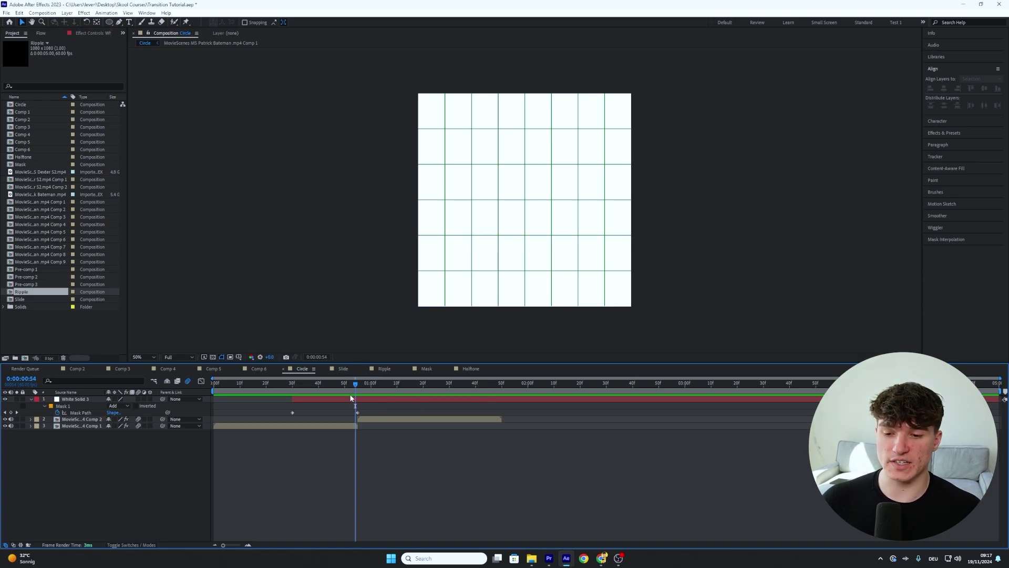
- Duplicate the masked white solid, reveal the copy's keyframes, and shift the copy in time to start at 0:00:00:54
{"action": "left_click", "coordinate": [352, 398]}
{"action": "key", "text": "ctrl+d"}
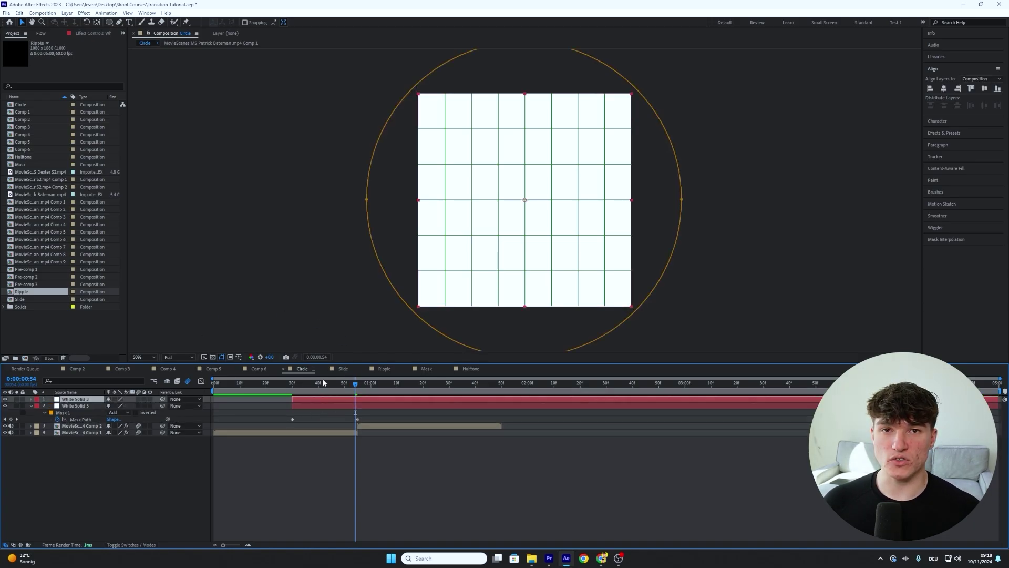
{"action": "key", "text": "u"}
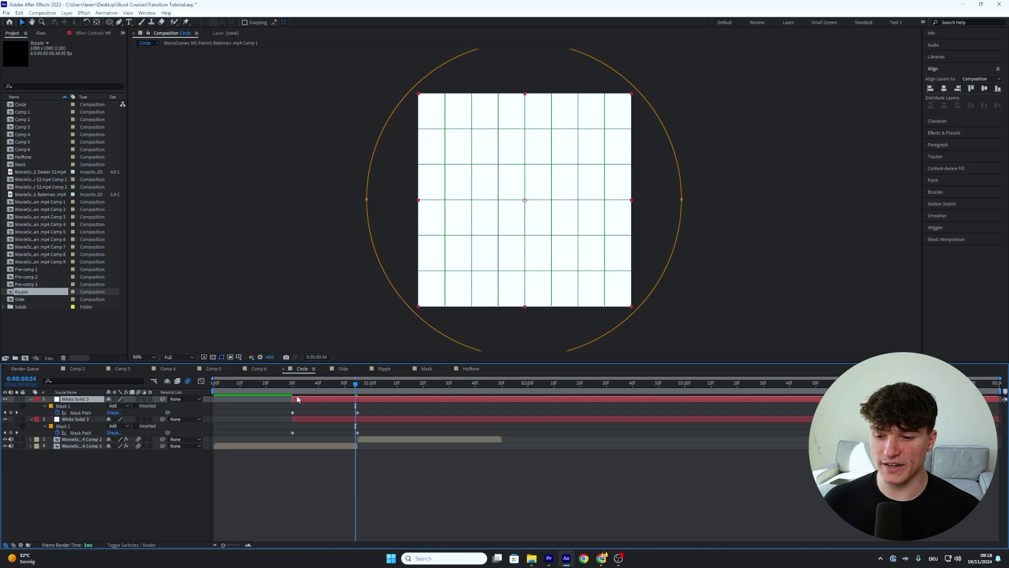
{"action": "left_click_drag", "start_coordinate": [300, 400], "coordinate": [359, 400]}
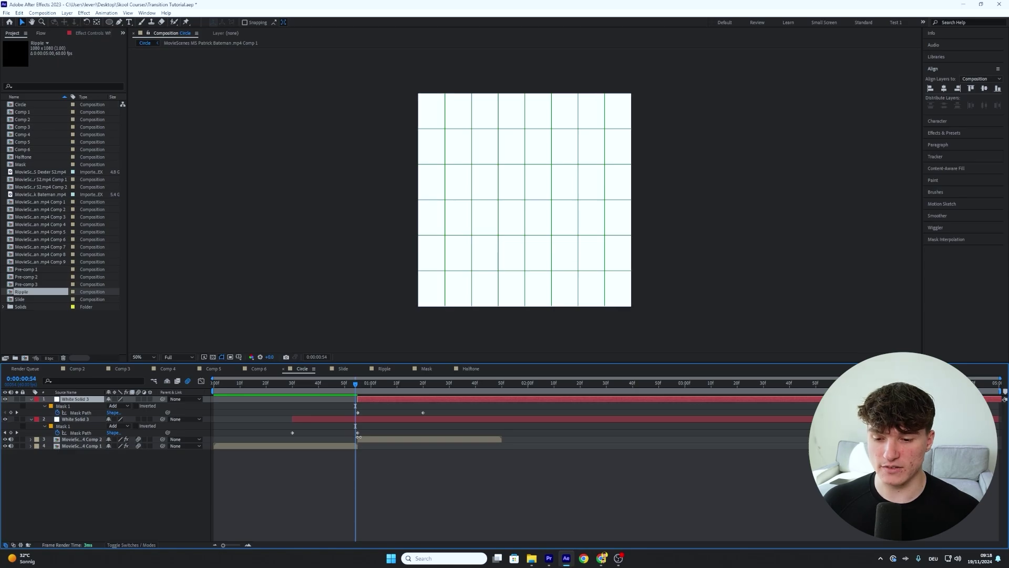
- Apply the Fill effect to the upper white solid, keep its red colour, and check the circle at 0:00:00:59
{"action": "left_click", "coordinate": [961, 134]}
{"action": "left_click_drag", "start_coordinate": [960, 101], "coordinate": [905, 97]}
{"action": "type", "text": "fill"}
{"action": "left_click", "coordinate": [961, 160]}
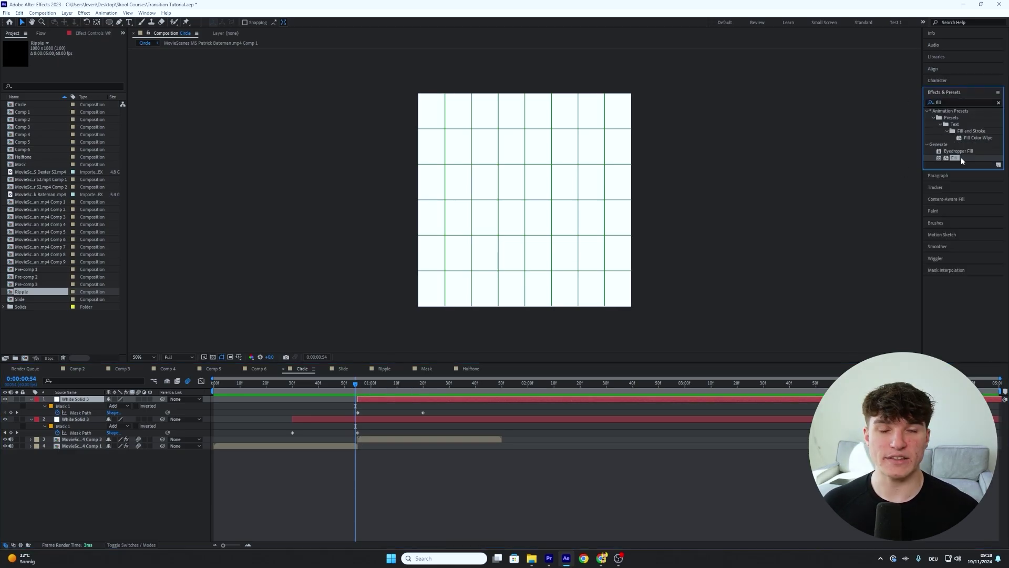
{"action": "left_click_drag", "start_coordinate": [961, 159], "coordinate": [382, 399]}
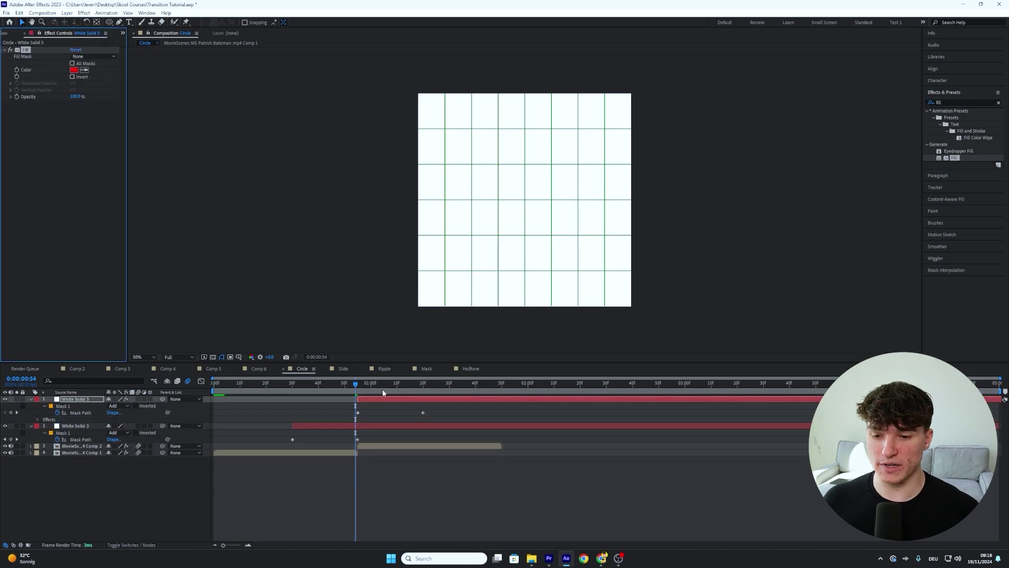
{"action": "left_click_drag", "start_coordinate": [383, 387], "coordinate": [369, 387]}
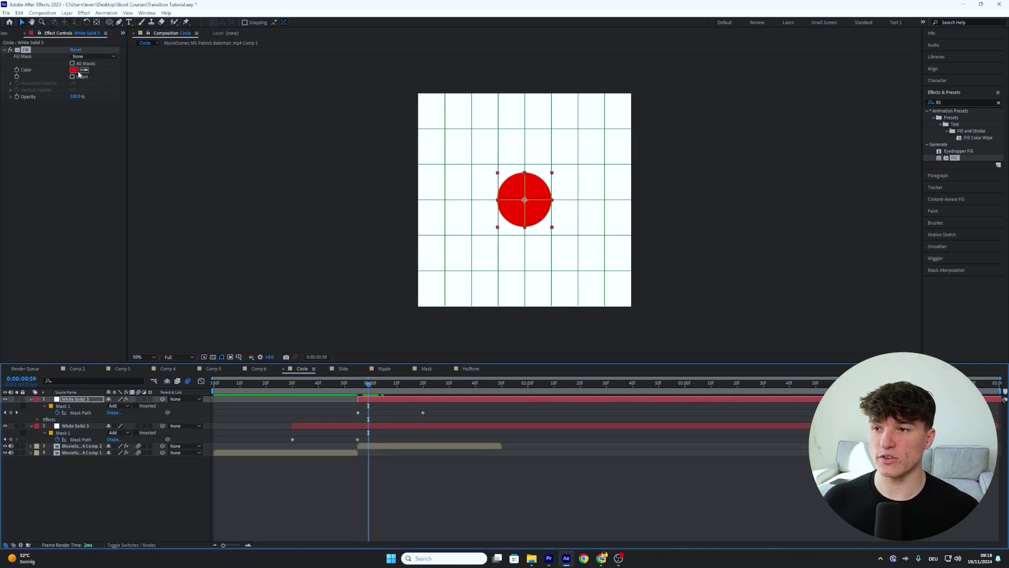
{"action": "left_click", "coordinate": [75, 70]}
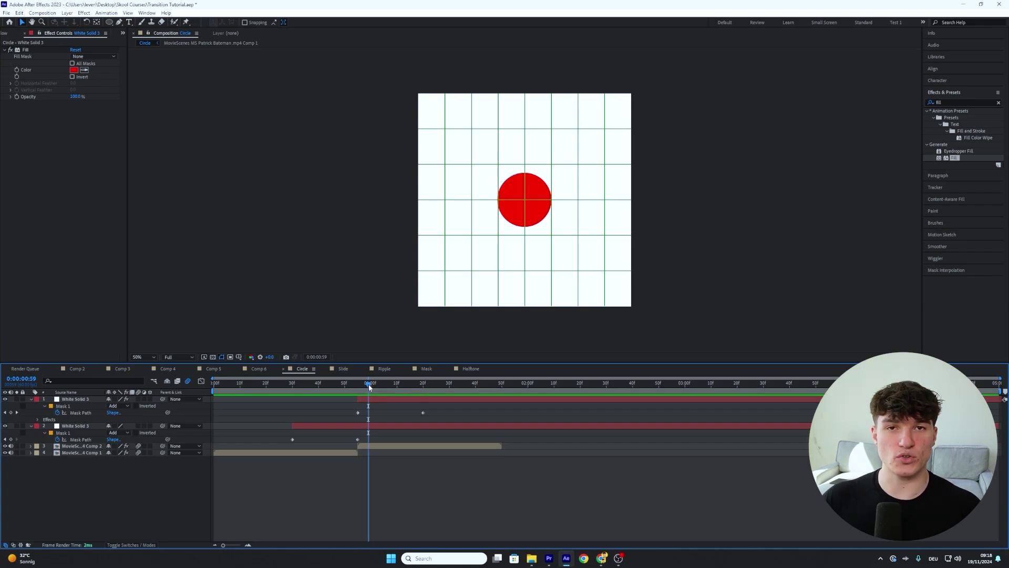
- Apply Easy Ease to all four Mask Path keyframes on both white solids
{"action": "left_click", "coordinate": [442, 413]}
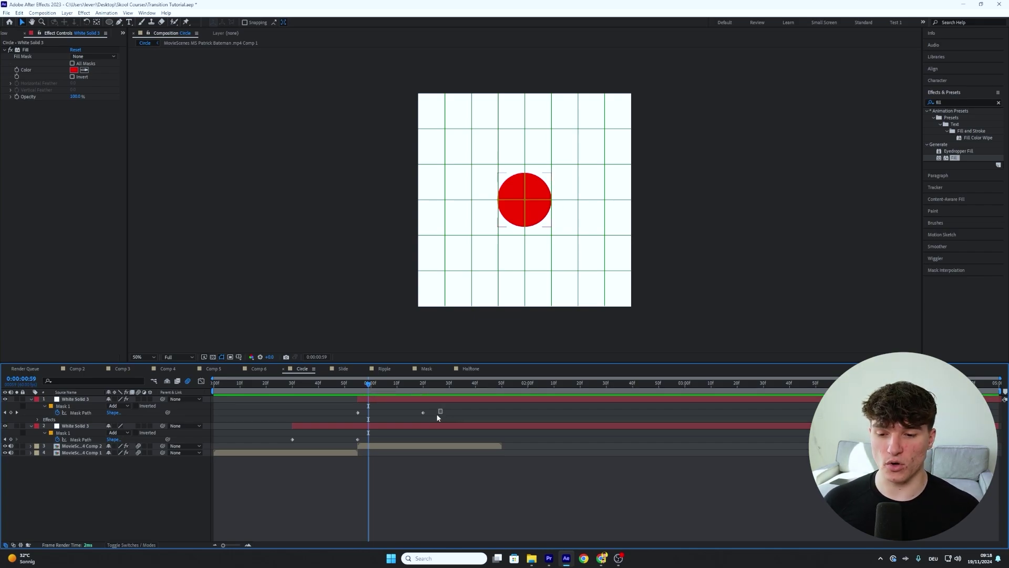
{"action": "left_click_drag", "start_coordinate": [442, 409], "coordinate": [289, 446]}
{"action": "right_click", "coordinate": [358, 440]}
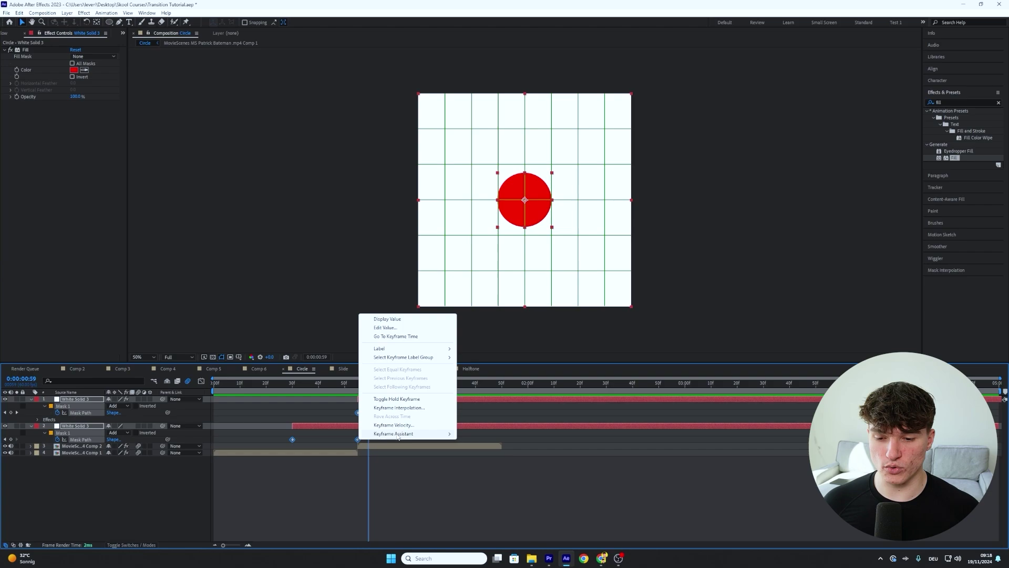
{"action": "mouse_move", "coordinate": [415, 433]}
{"action": "left_click", "coordinate": [480, 462]}
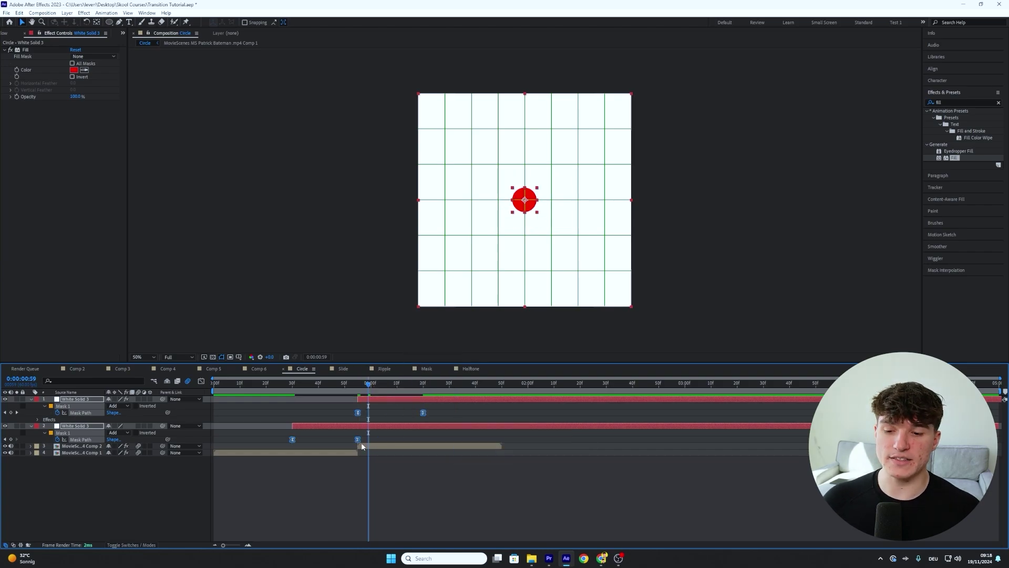
- In the speed graph of the lower solid's Mask Path, lengthen the first keyframe's ease so the speed peaks near the end
{"action": "left_click_drag", "start_coordinate": [369, 436], "coordinate": [288, 447]}
{"action": "left_click", "coordinate": [201, 380]}
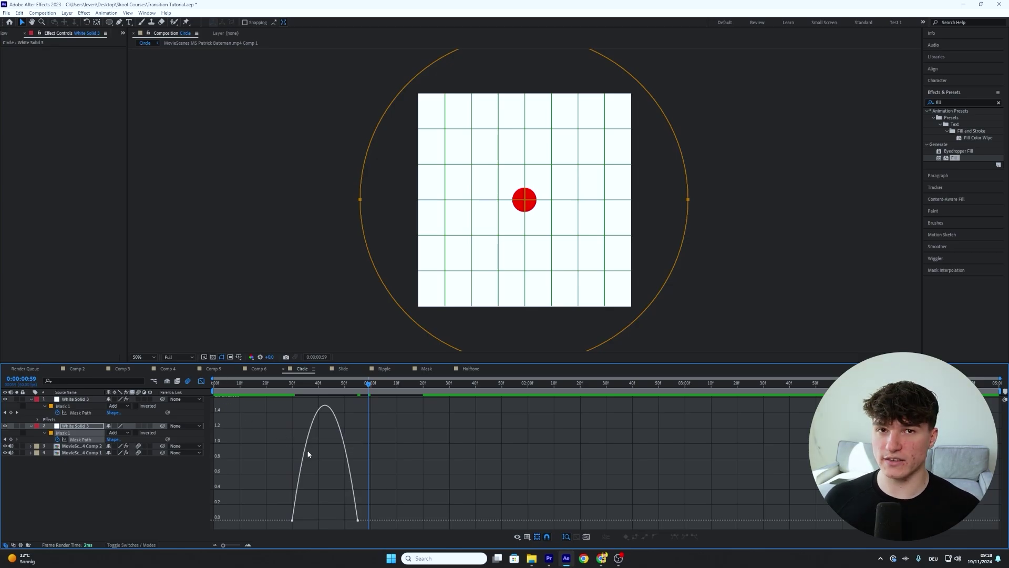
{"action": "right_click", "coordinate": [316, 461]}
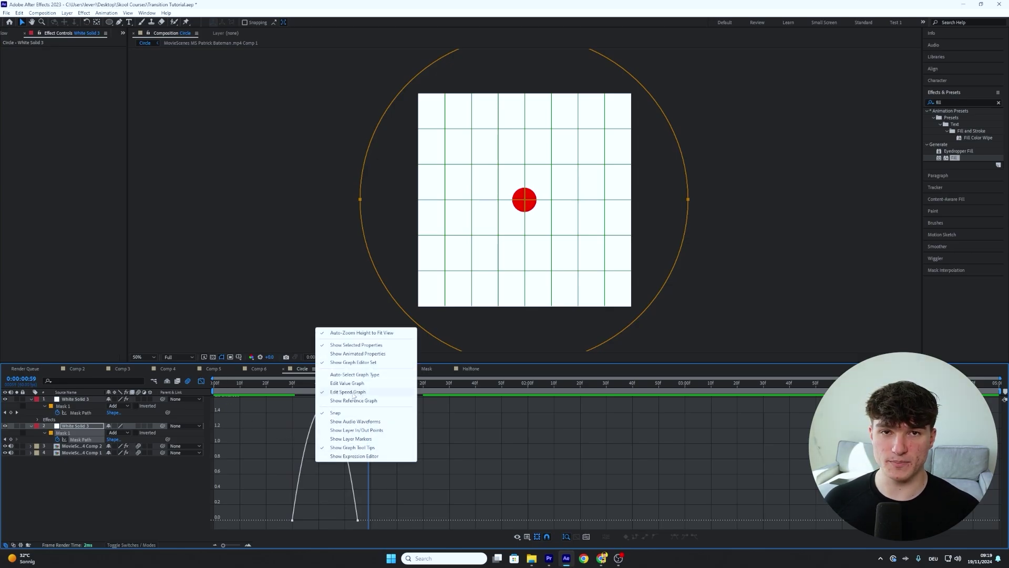
{"action": "left_click", "coordinate": [304, 504]}
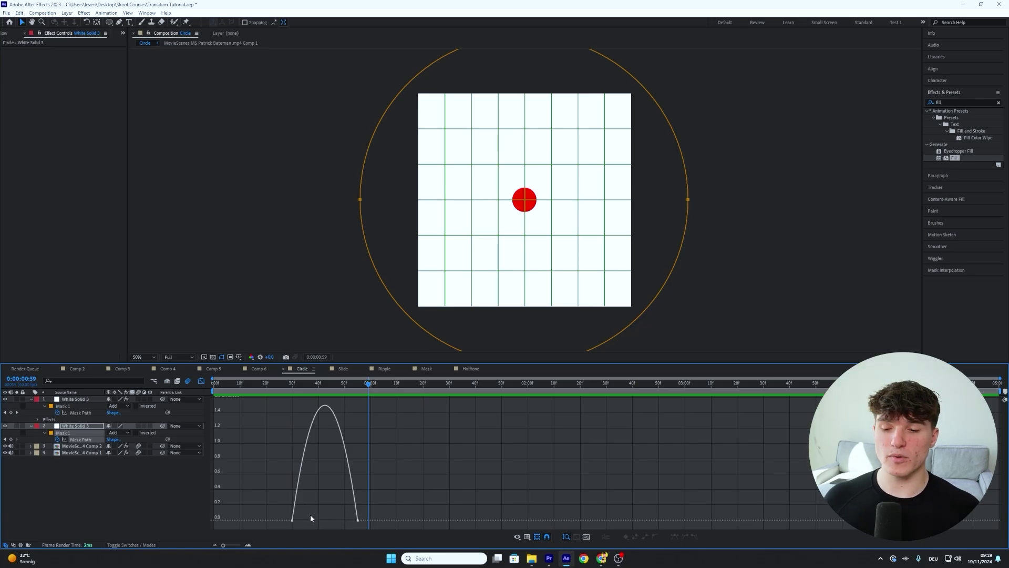
{"action": "left_click", "coordinate": [292, 520]}
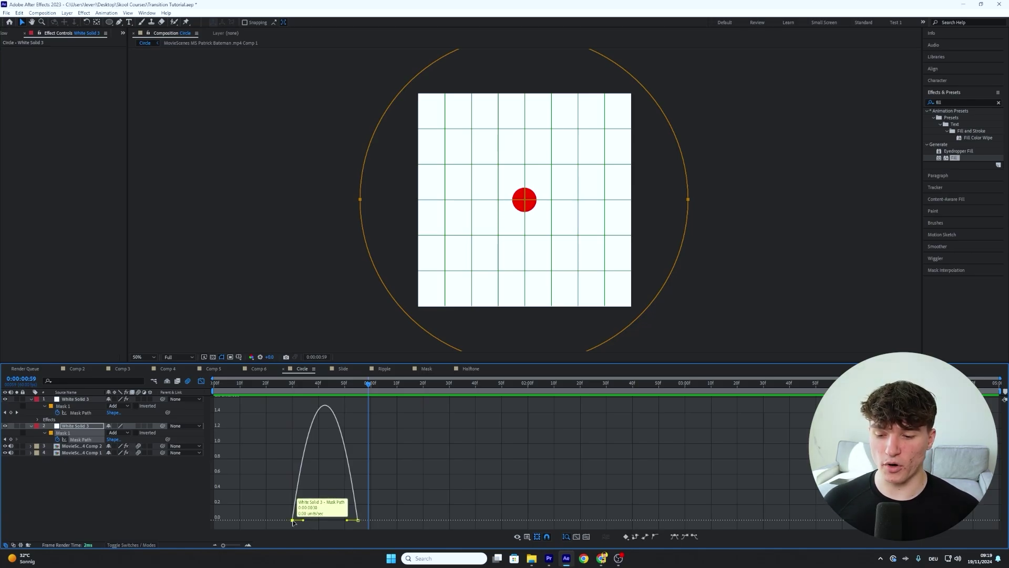
{"action": "left_click_drag", "start_coordinate": [304, 520], "coordinate": [334, 519]}
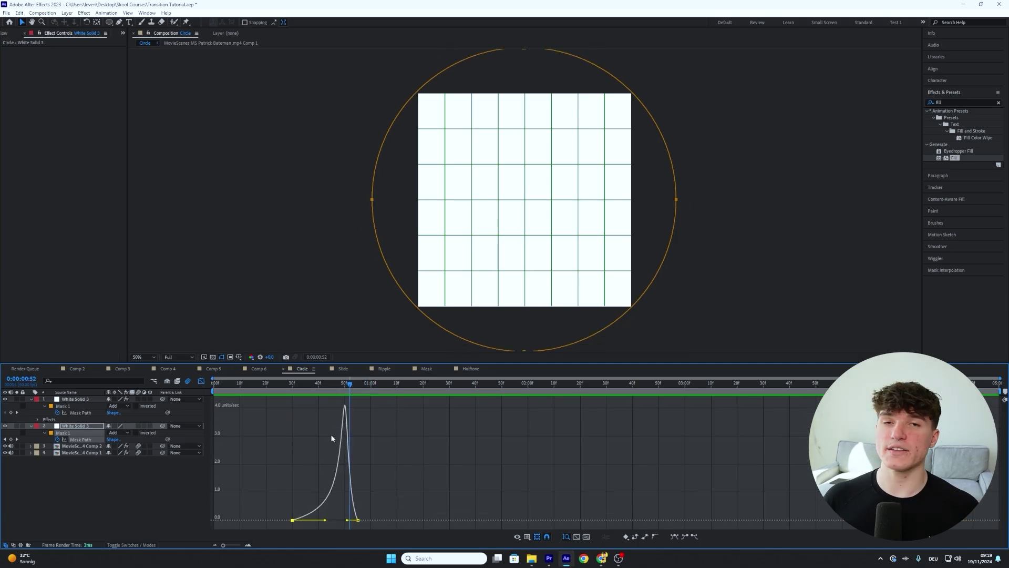
- Reshape the upper solid's Mask Path speed graph so the speed peaks at the start and eases out slowly
{"action": "left_click", "coordinate": [201, 381]}
{"action": "left_click", "coordinate": [440, 406]}
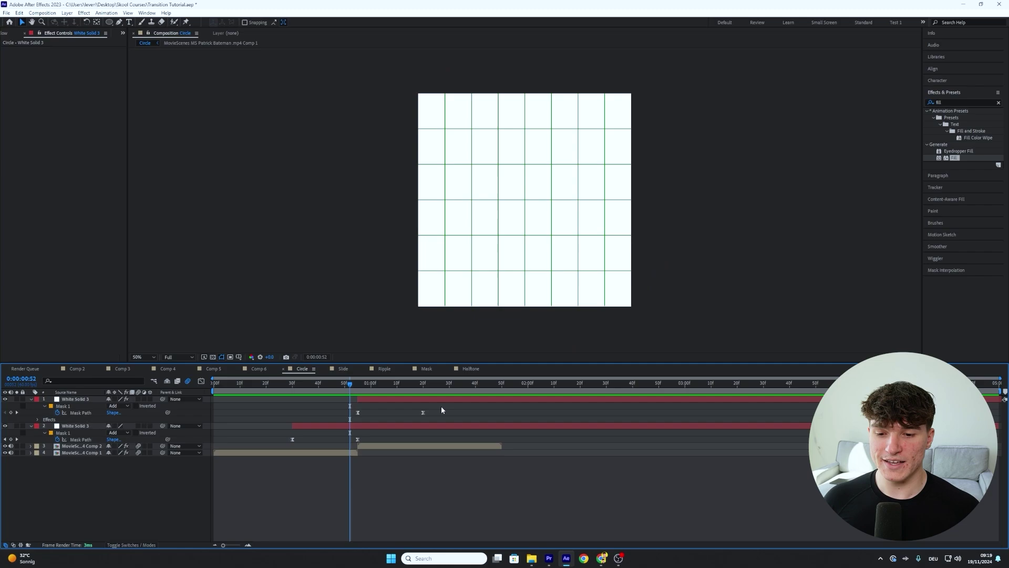
{"action": "left_click_drag", "start_coordinate": [440, 406], "coordinate": [351, 422]}
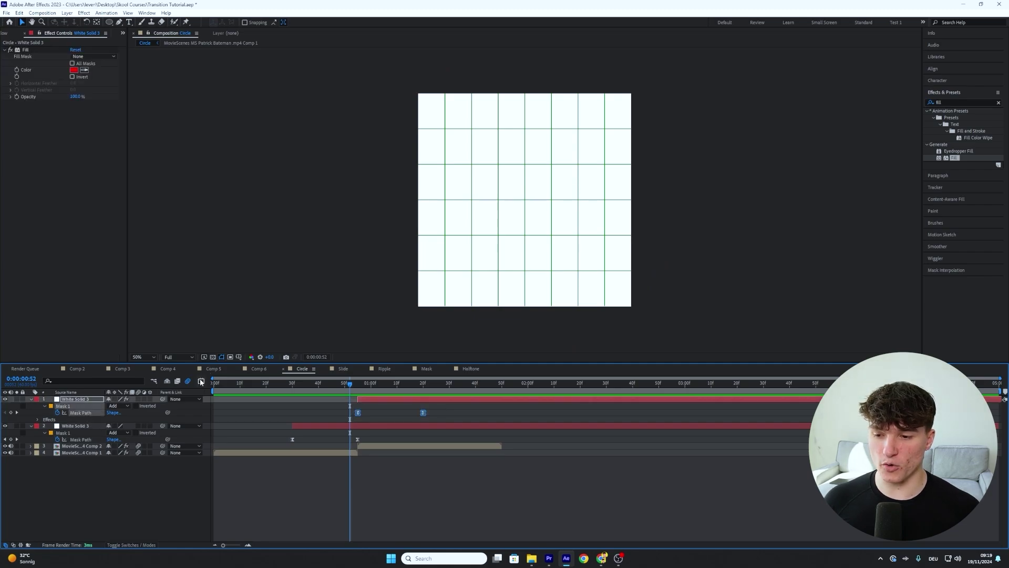
{"action": "left_click", "coordinate": [202, 382]}
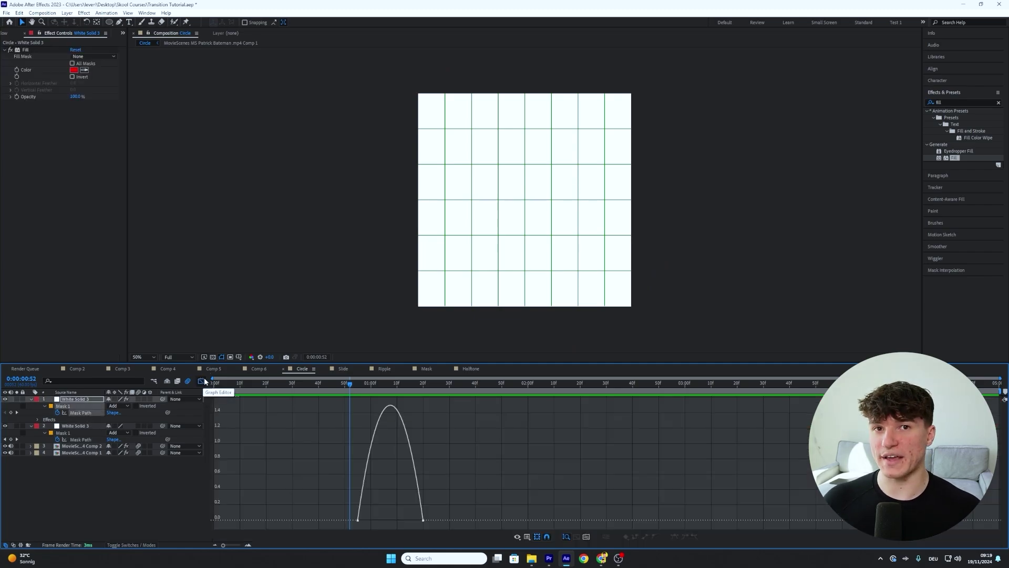
{"action": "left_click", "coordinate": [359, 521]}
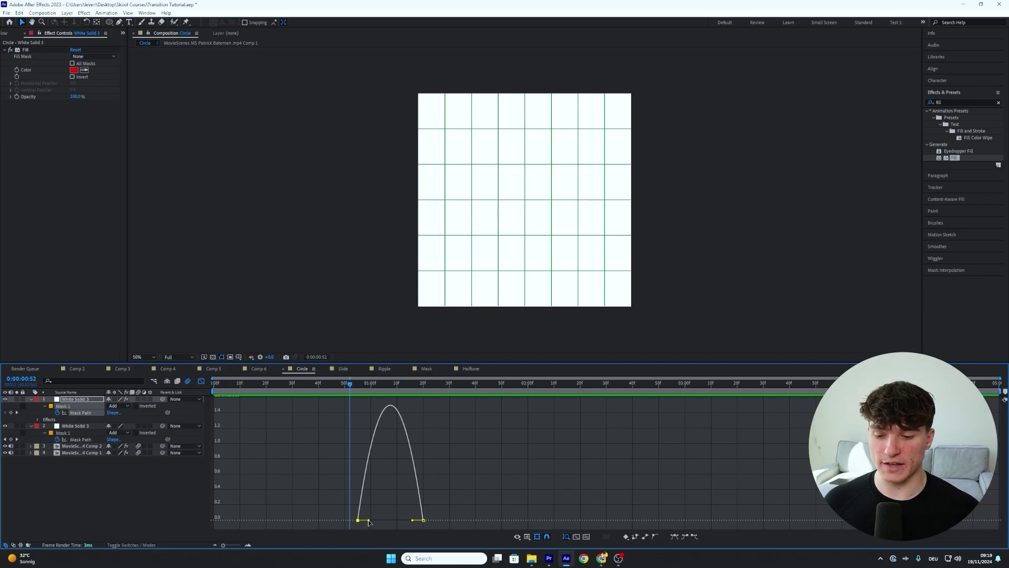
{"action": "mouse_move", "coordinate": [369, 522]}
{"action": "left_mouse_down"}
{"action": "mouse_move", "coordinate": [358, 520]}
{"action": "mouse_move", "coordinate": [393, 521]}
{"action": "mouse_move", "coordinate": [377, 519]}
{"action": "left_mouse_up"}
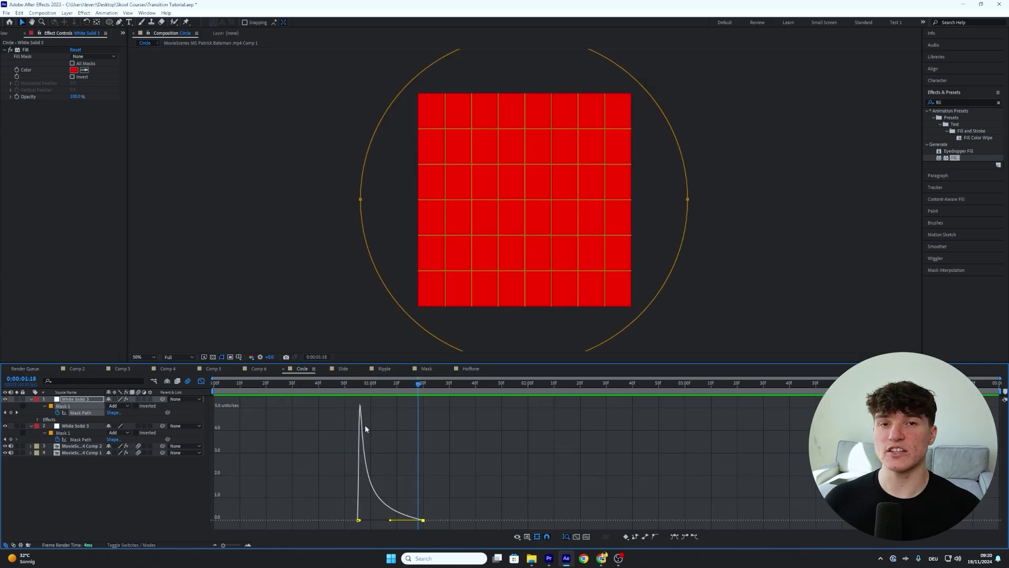
- Move the upper solid's last Mask Path keyframe to about 0:00:01:40 and play the animation from the start
{"action": "left_click", "coordinate": [204, 381]}
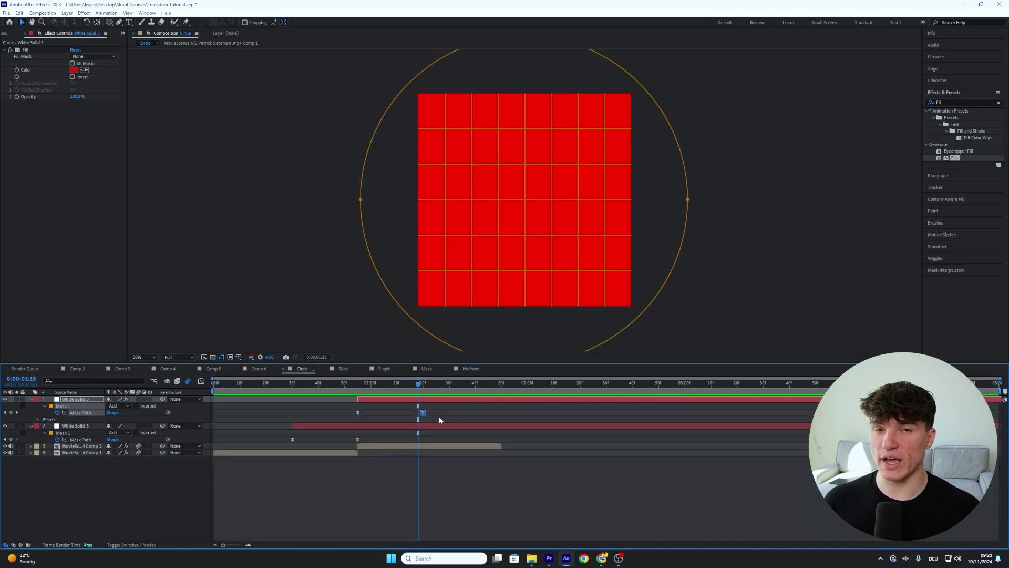
{"action": "left_click_drag", "start_coordinate": [448, 419], "coordinate": [343, 405]}
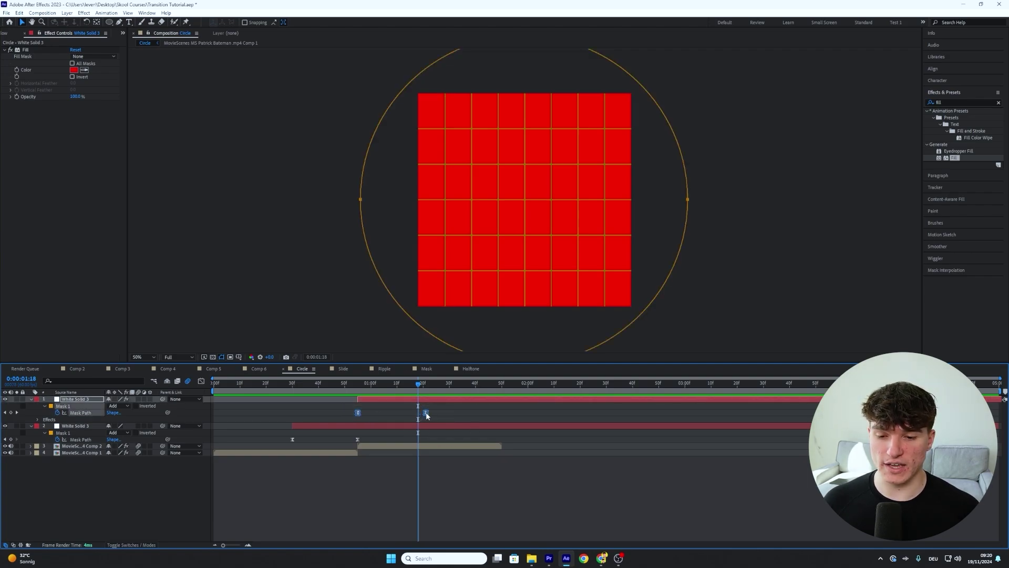
{"action": "left_click_drag", "start_coordinate": [425, 416], "coordinate": [476, 415]}
{"action": "left_click", "coordinate": [467, 416]}
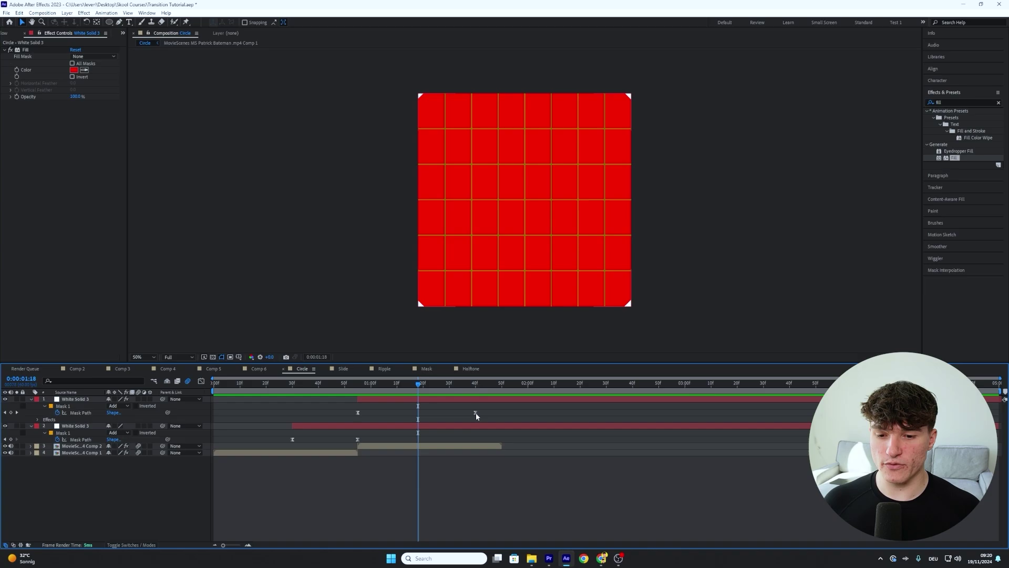
{"action": "key", "text": "Home"}
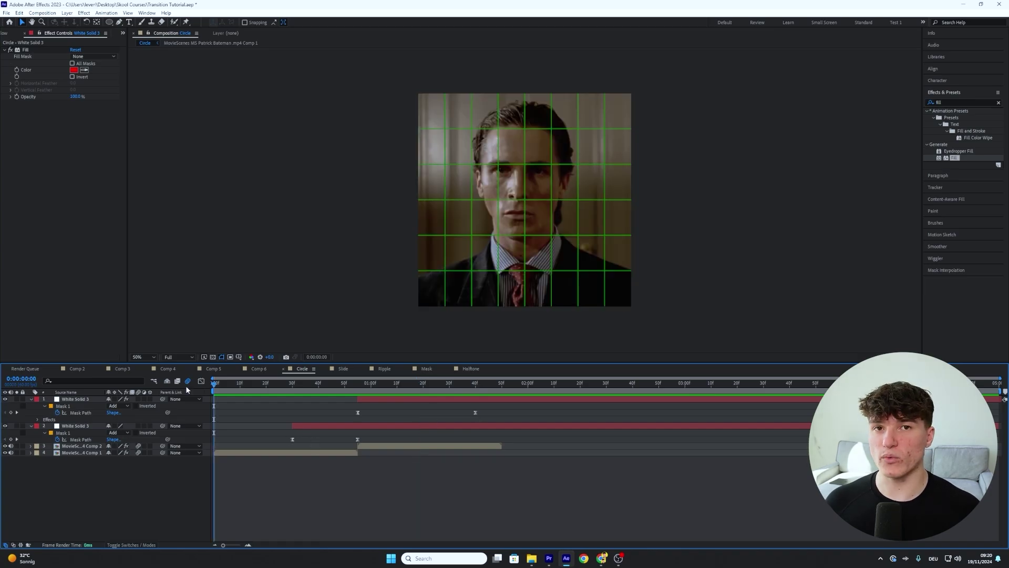
{"action": "key", "text": "space"}
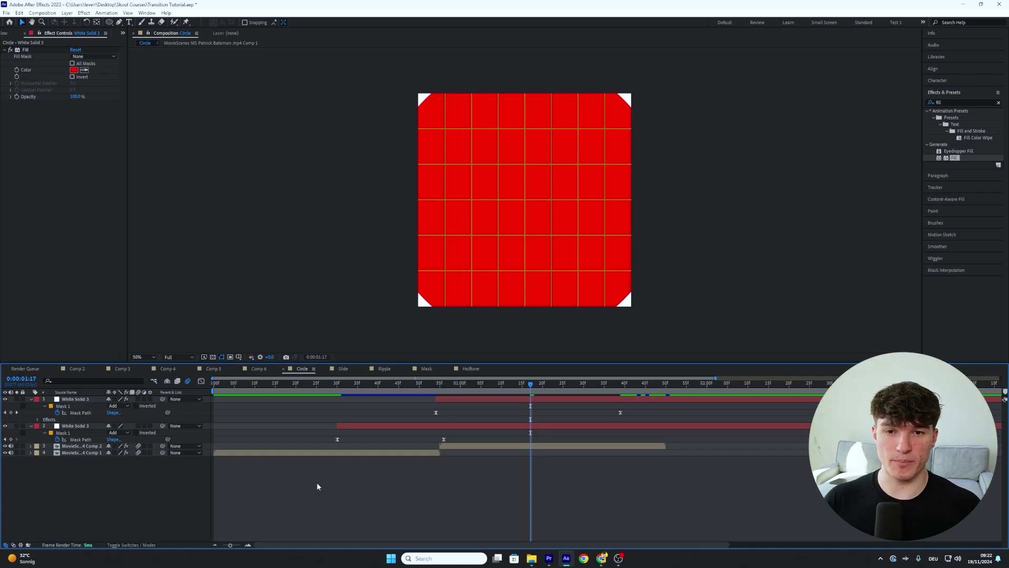
- Duplicate the upper solid's Mask 1 and reveal the Mask Path keyframes of both masks
{"action": "left_click", "coordinate": [73, 412]}
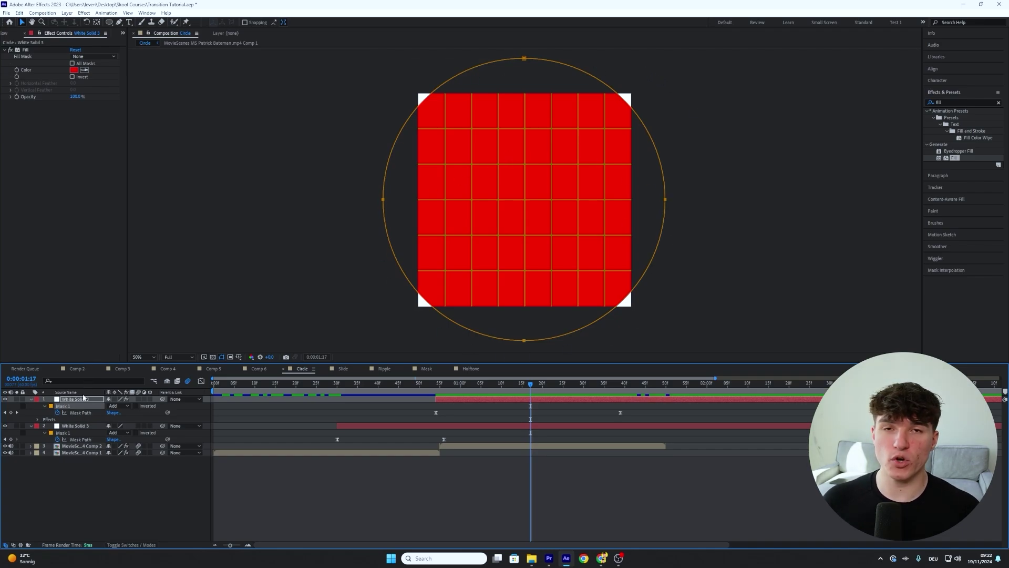
{"action": "key", "text": "ctrl+d"}
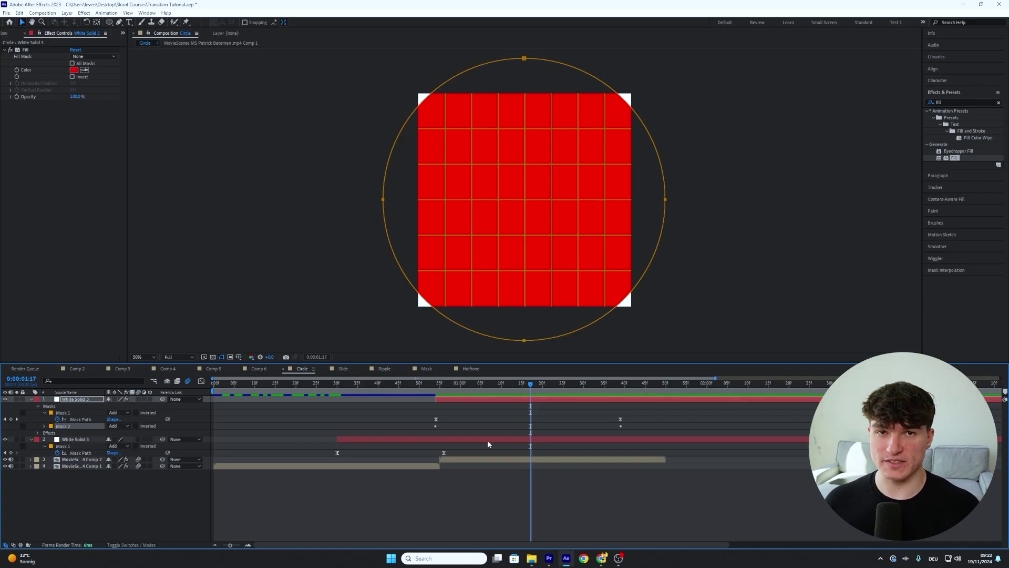
{"action": "key", "text": "u"}
{"action": "key", "text": "u"}
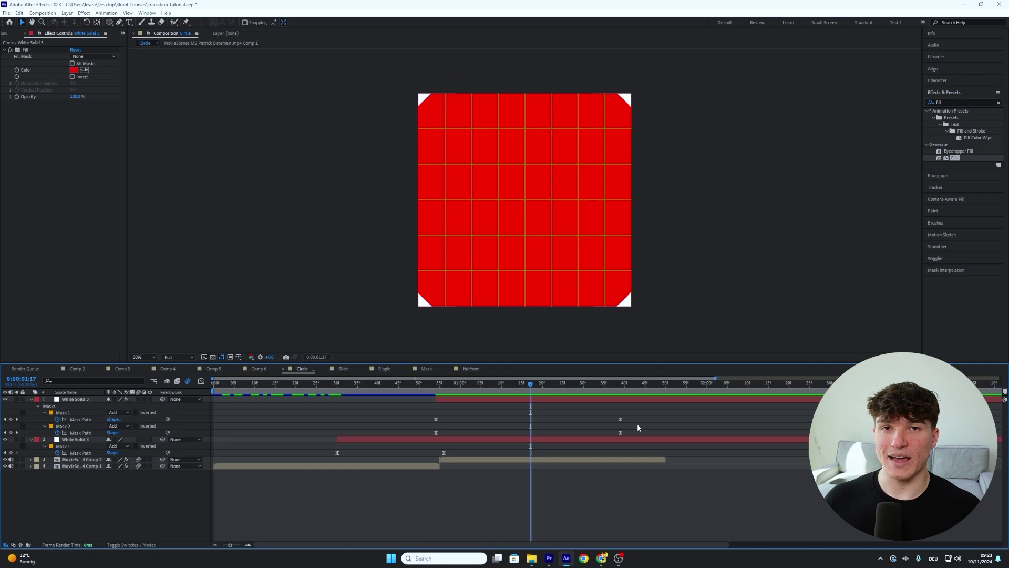
- Move Mask 2's Mask Path keyframes to 0:00:00:55 and about 0:00:01:55, and set the mask's mode to Subtract
{"action": "left_click_drag", "start_coordinate": [635, 432], "coordinate": [441, 435]}
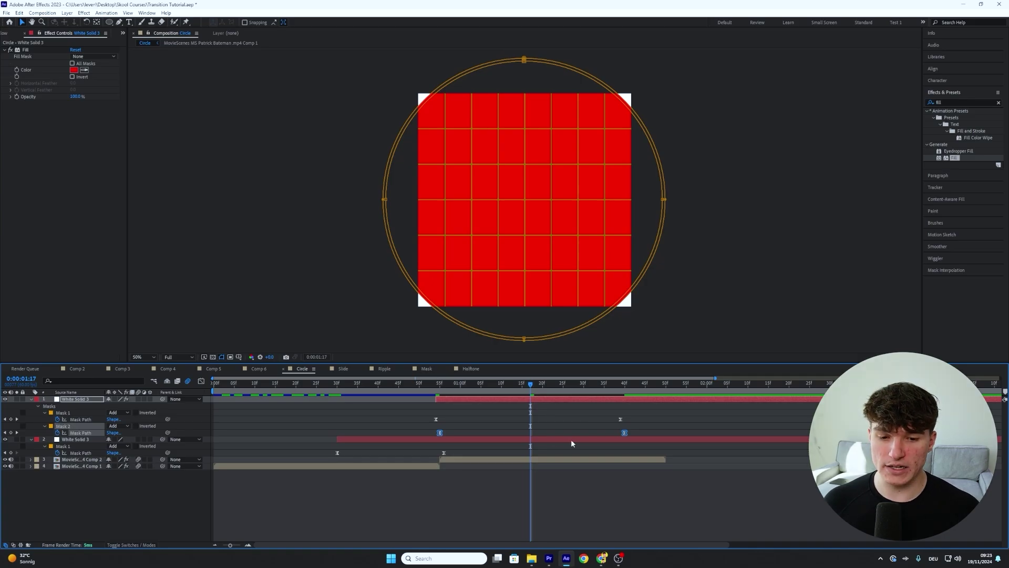
{"action": "left_click_drag", "start_coordinate": [625, 432], "coordinate": [687, 437]}
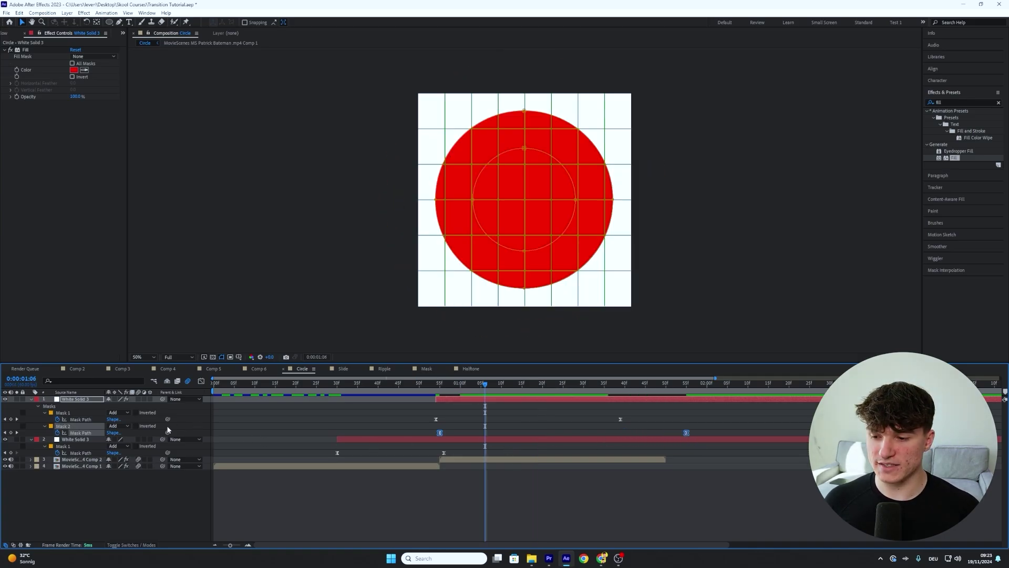
{"action": "left_click", "coordinate": [120, 426]}
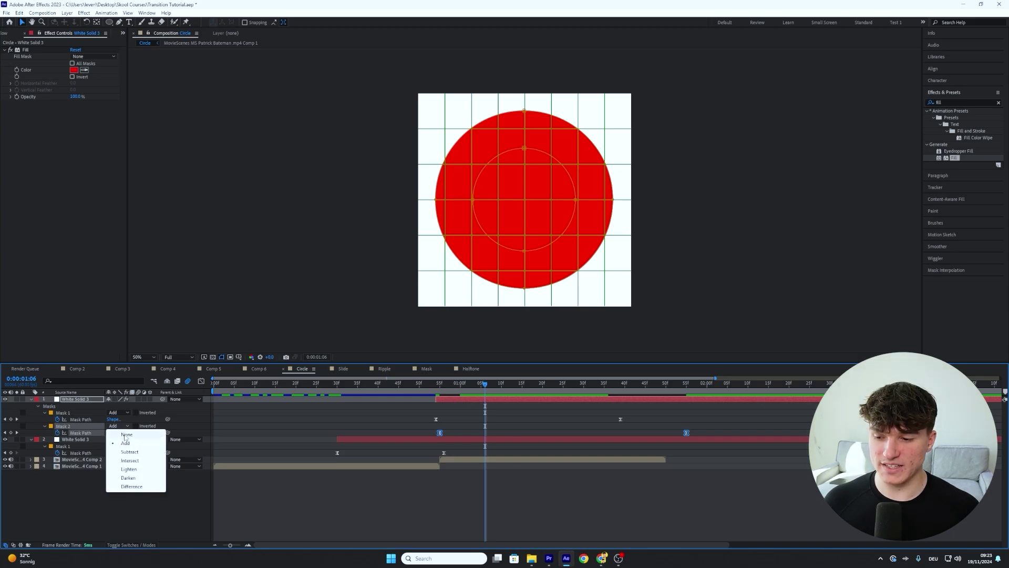
{"action": "left_click", "coordinate": [130, 452]}
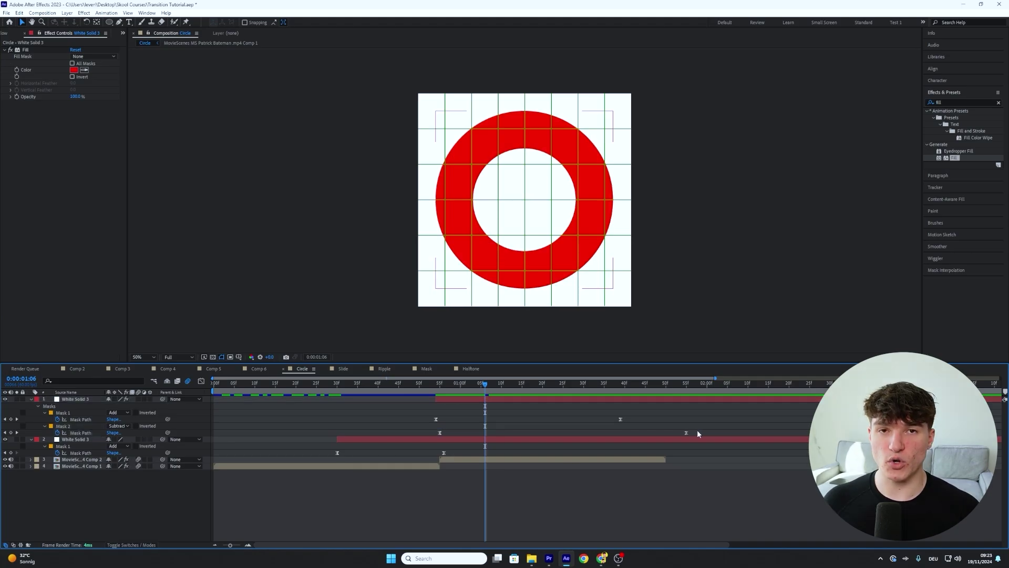
- Copy the upper solid's Mask 2 with its Mask Path keyframes onto the lower solid at 0:00:00:55 and set its mode to Subtract
{"action": "left_click_drag", "start_coordinate": [697, 429], "coordinate": [439, 440]}
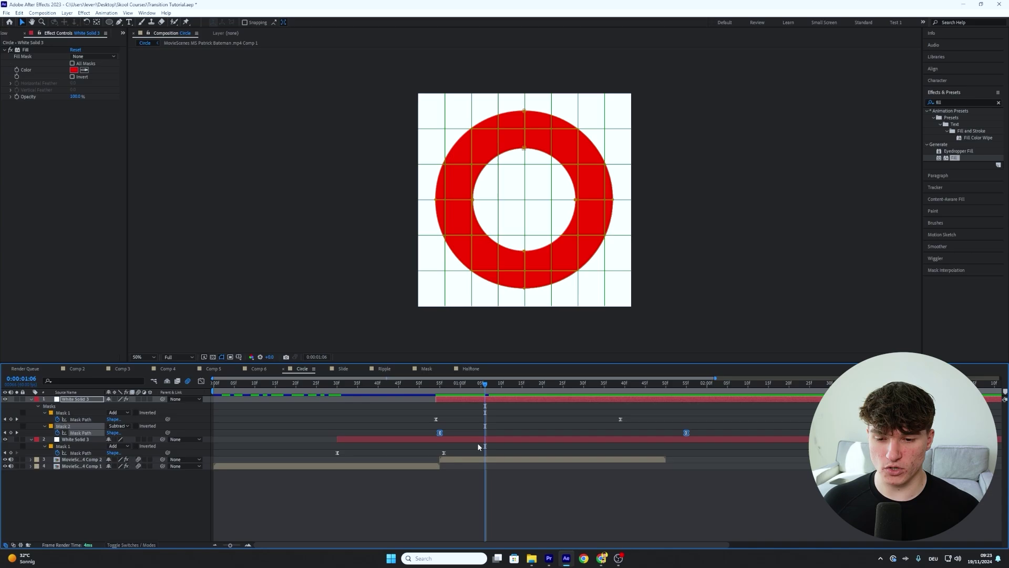
{"action": "left_click_drag", "start_coordinate": [485, 386], "coordinate": [440, 390]}
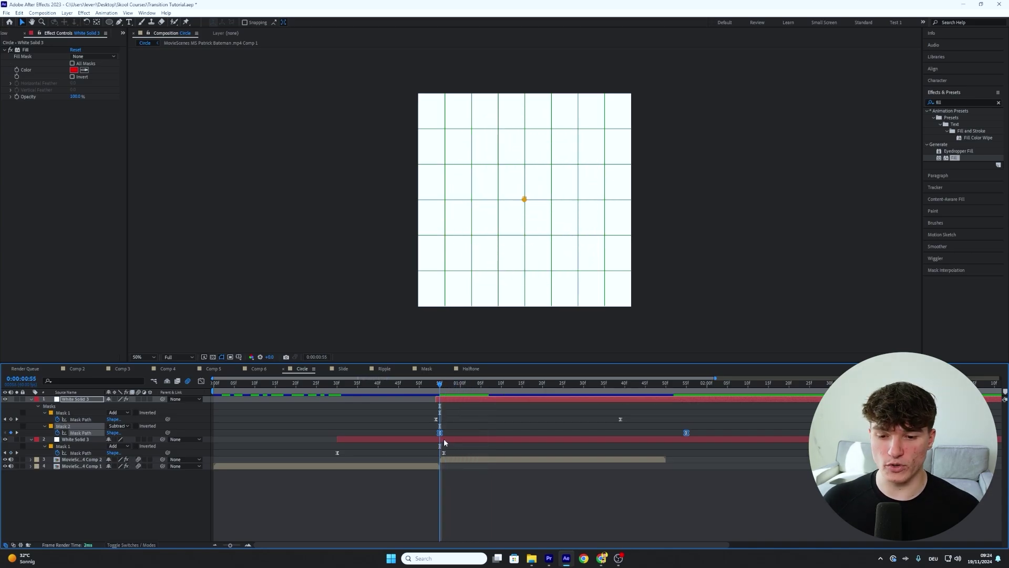
{"action": "left_click", "coordinate": [444, 438]}
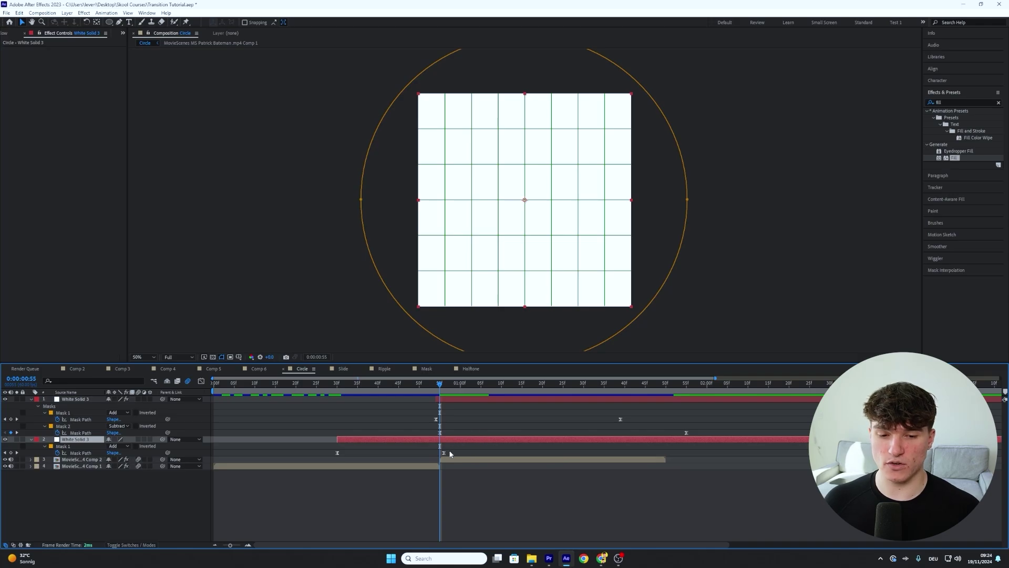
{"action": "key", "text": "ctrl+v"}
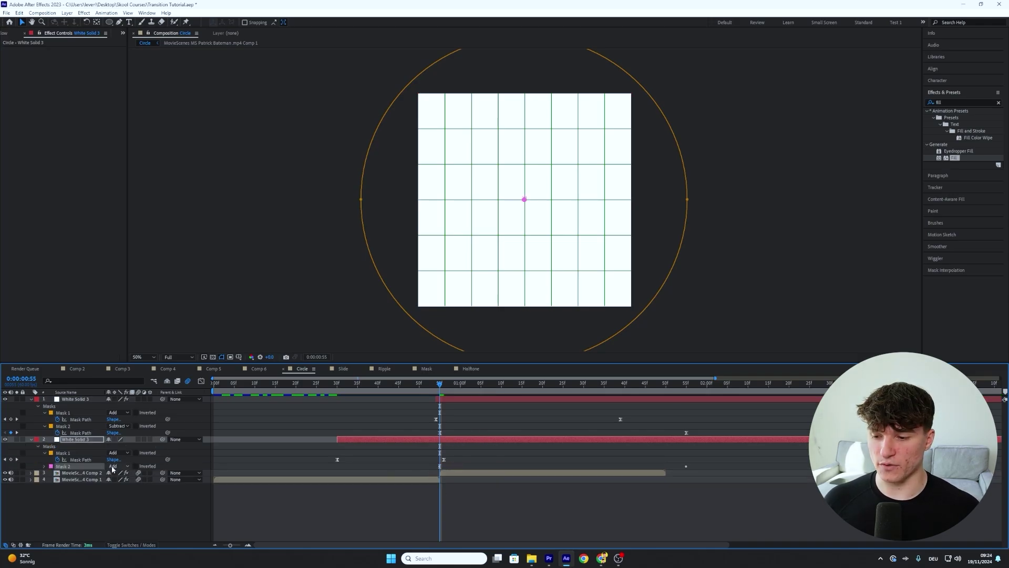
{"action": "left_click", "coordinate": [119, 466]}
{"action": "left_click", "coordinate": [121, 484]}
- Play the circle transition from the start to check both solids' subtracted masks
{"action": "key", "text": "Home"}
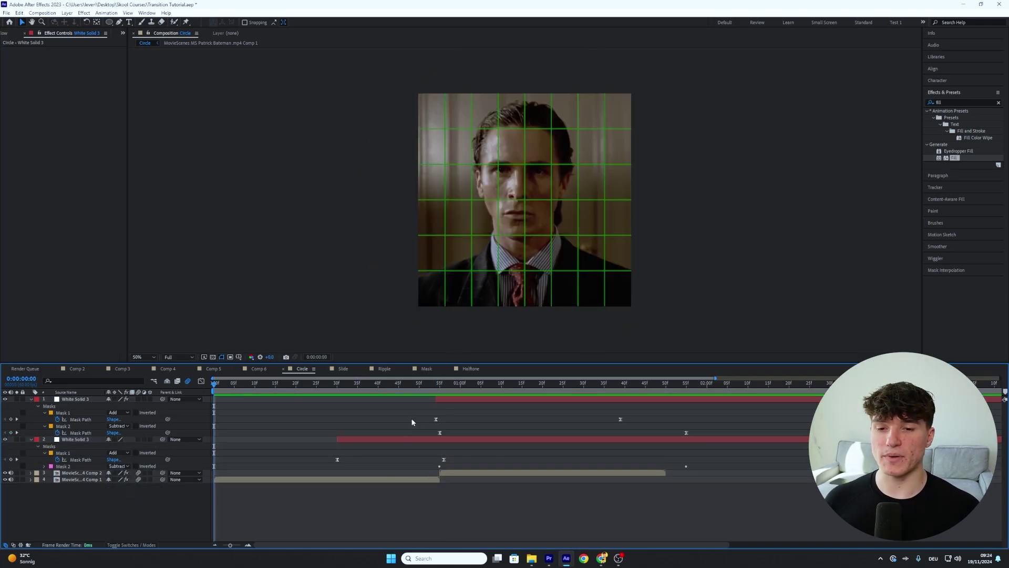
{"action": "key", "text": "space"}
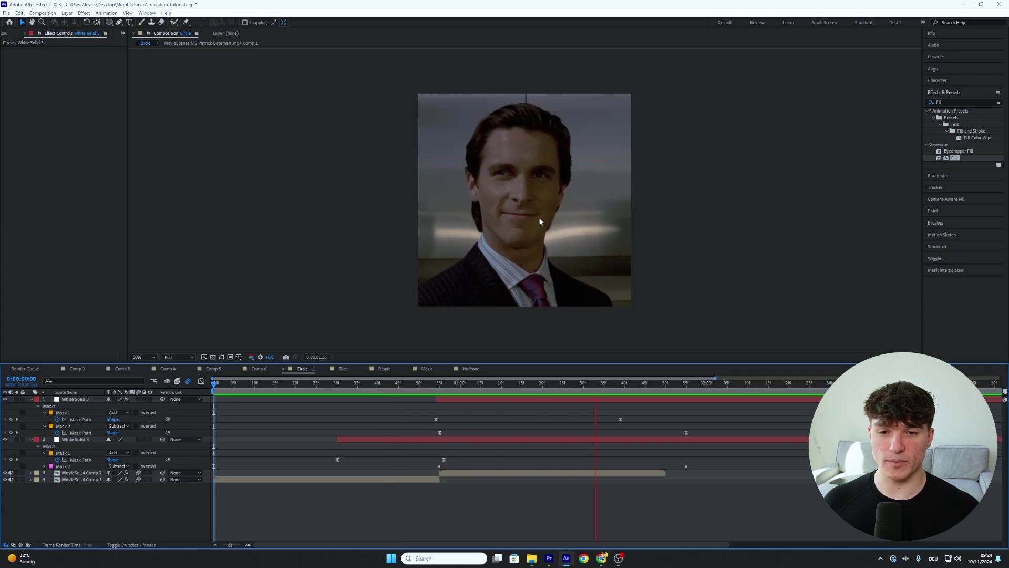
{"action": "key", "text": "space"}
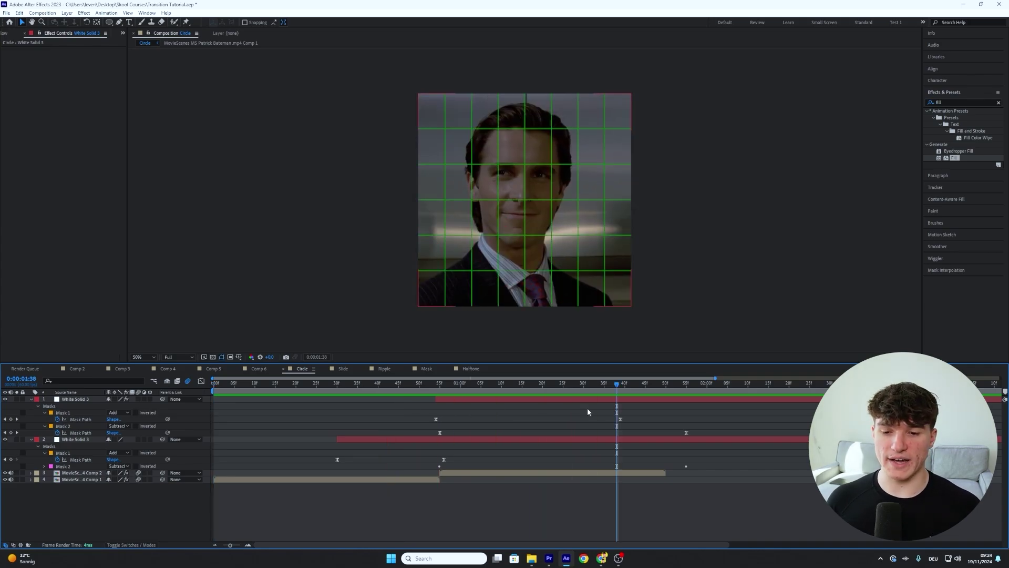
- Set Mask Feather to 15 pixels on both masks of each of the two white solids
{"action": "key", "text": "f"}
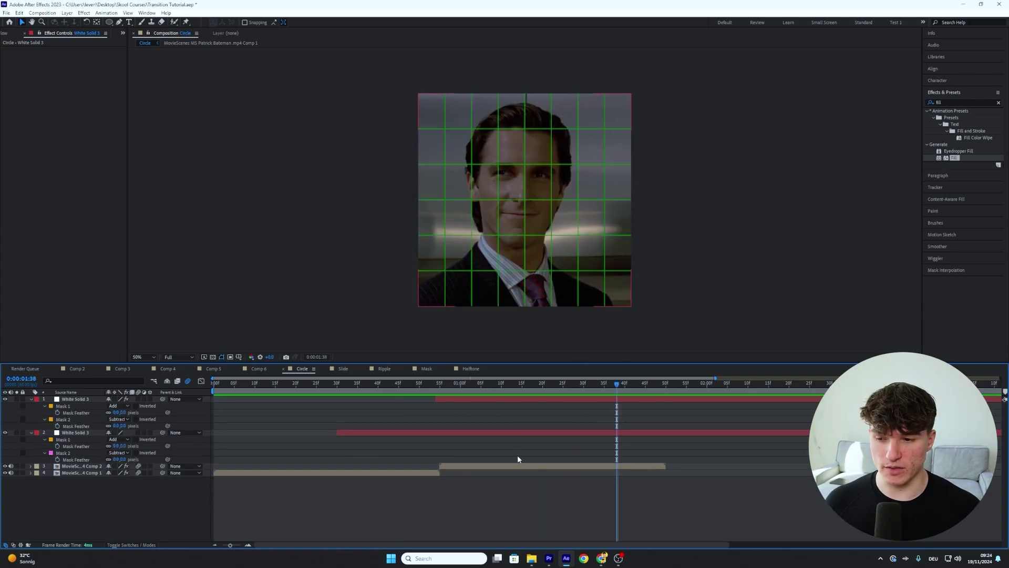
{"action": "left_click", "coordinate": [119, 412]}
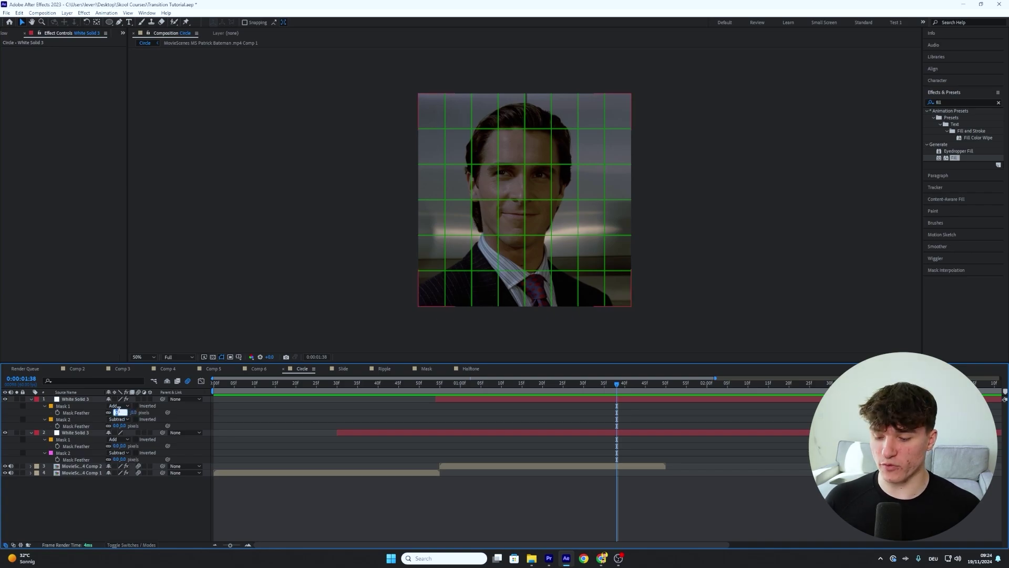
{"action": "type", "text": "15"}
{"action": "key", "text": "Return"}
{"action": "left_click", "coordinate": [119, 412]}
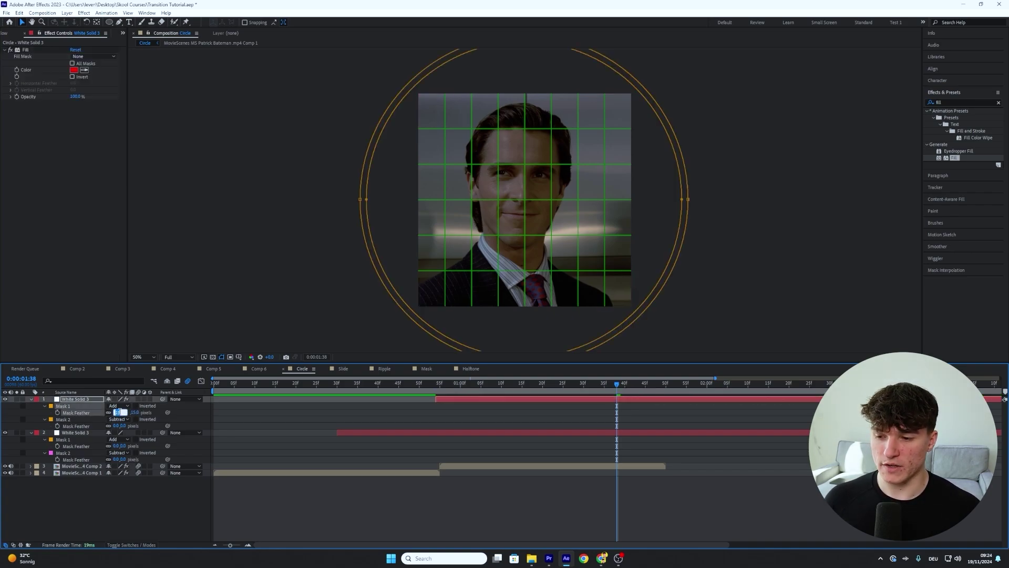
{"action": "left_click", "coordinate": [118, 426]}
{"action": "type", "text": "15"}
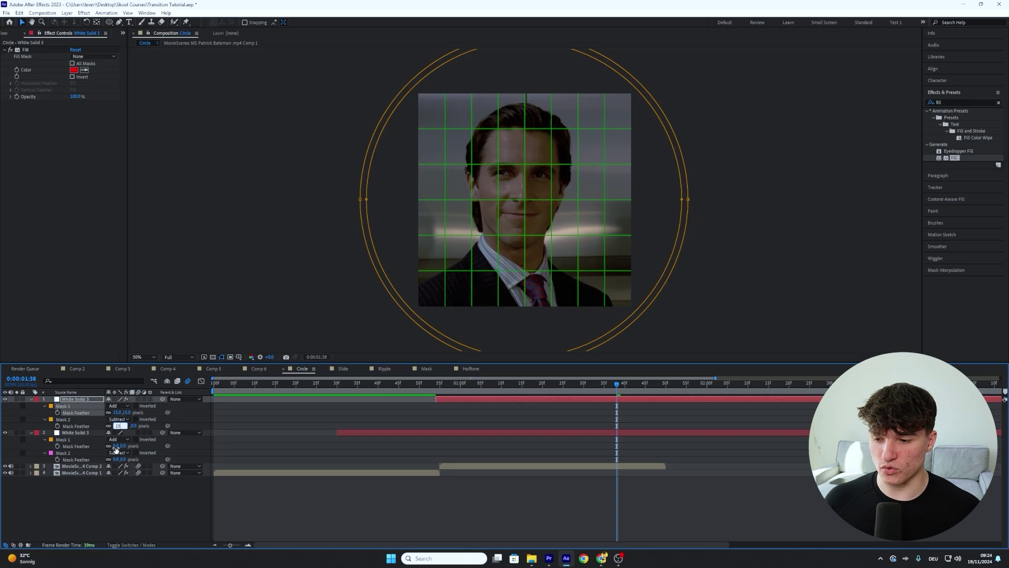
{"action": "left_click", "coordinate": [117, 446]}
{"action": "type", "text": "15"}
{"action": "left_click", "coordinate": [119, 459]}
{"action": "type", "text": "15"}
{"action": "left_click", "coordinate": [219, 455]}
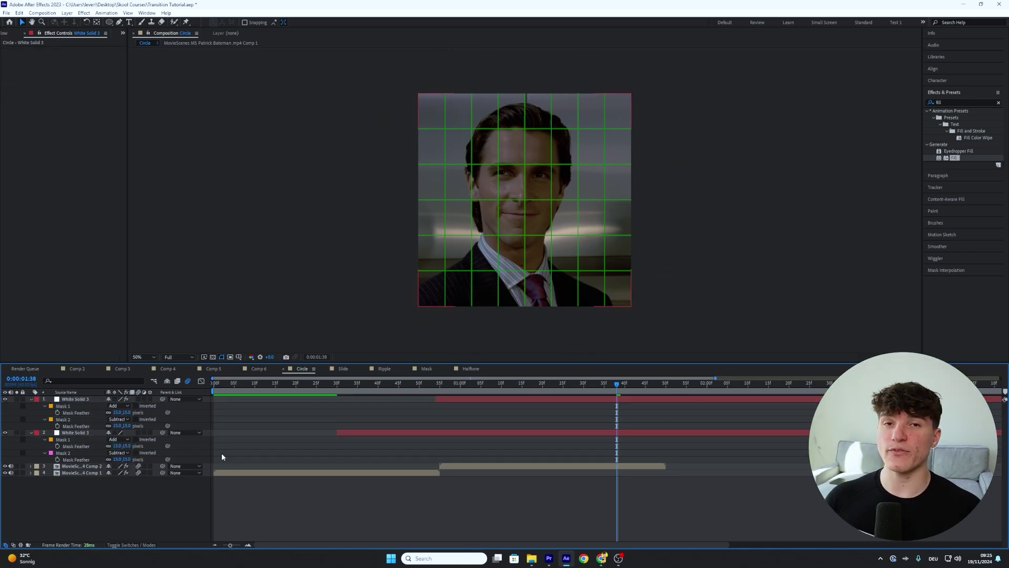
- Enable motion blur on both white solids and trim away everything in them after 0:00:01:50
{"action": "left_click", "coordinate": [139, 399]}
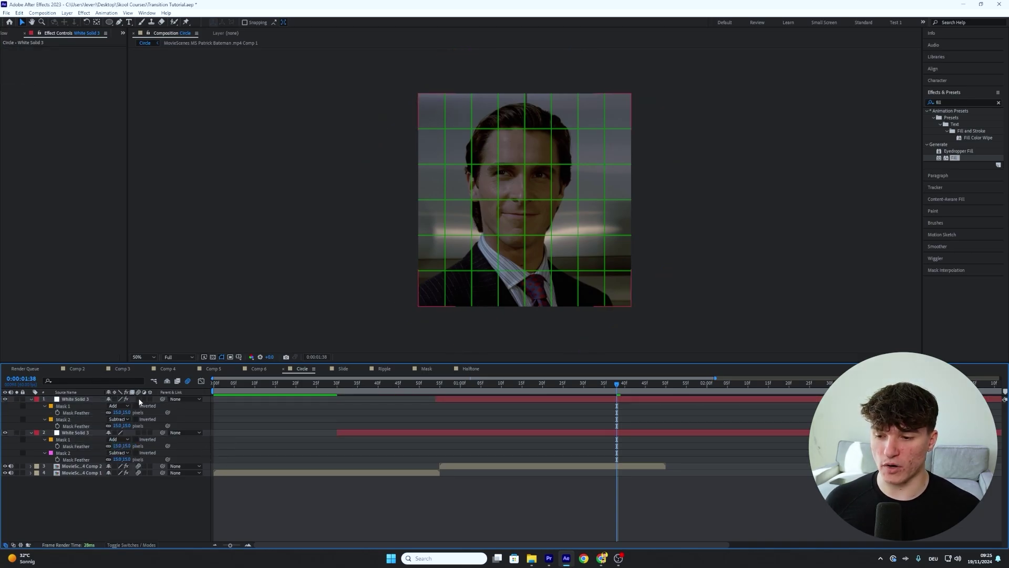
{"action": "left_click", "coordinate": [138, 432]}
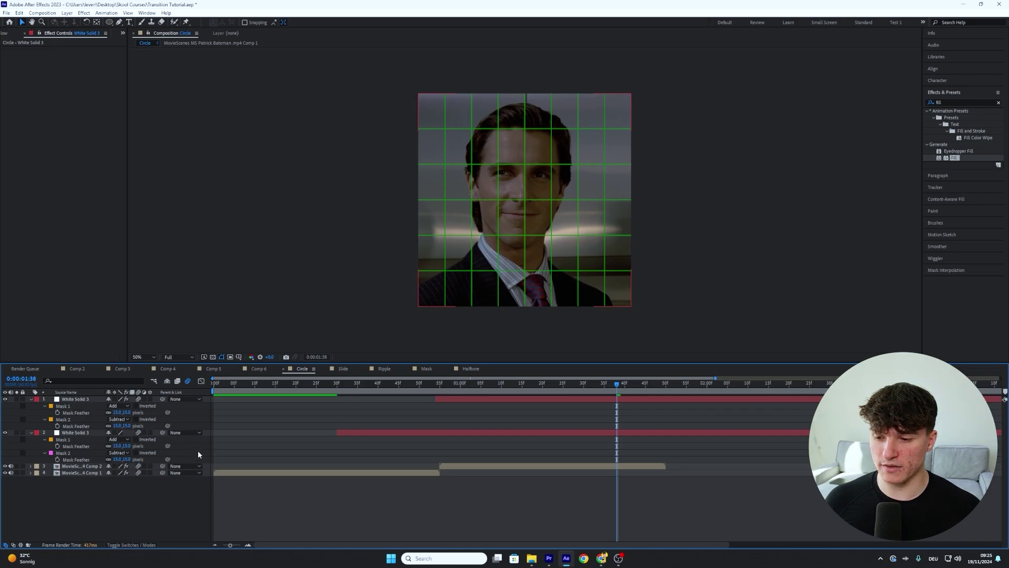
{"action": "left_click", "coordinate": [625, 392]}
{"action": "left_click", "coordinate": [667, 385]}
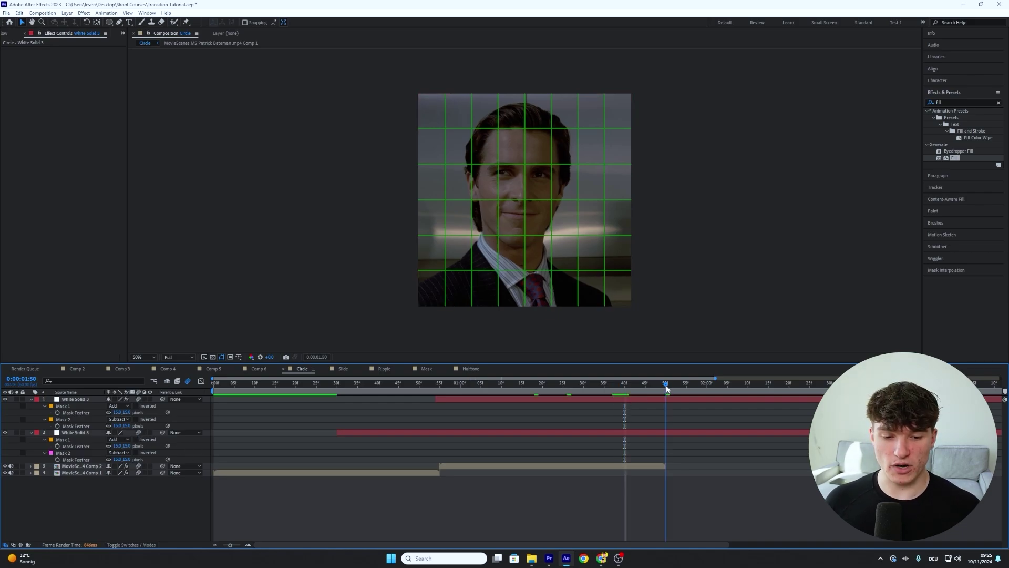
{"action": "left_click", "coordinate": [666, 431]}
{"action": "left_click", "coordinate": [667, 399], "text": "ctrl"}
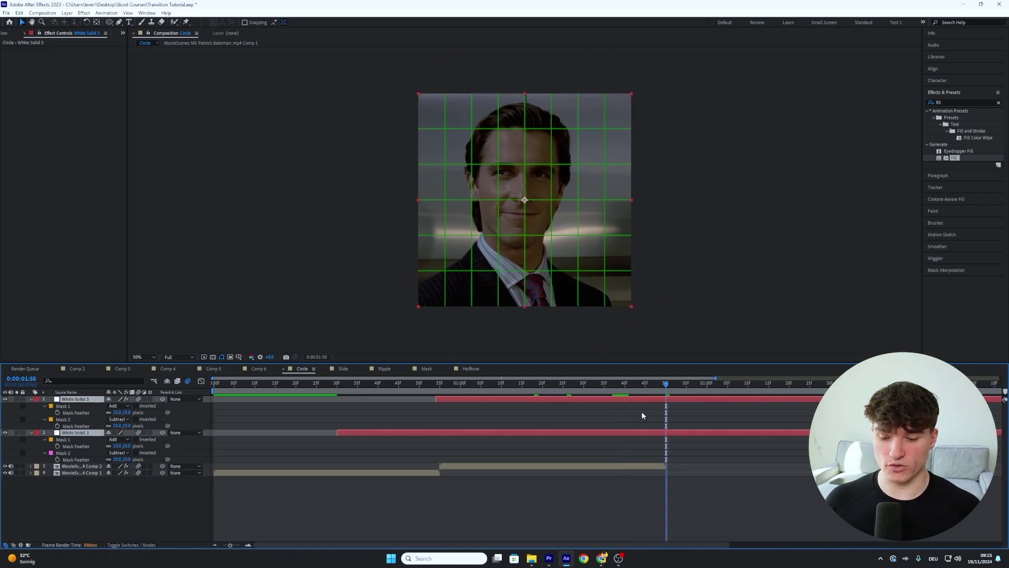
{"action": "key", "text": "ctrl+shift+d"}
{"action": "key", "text": "Delete"}
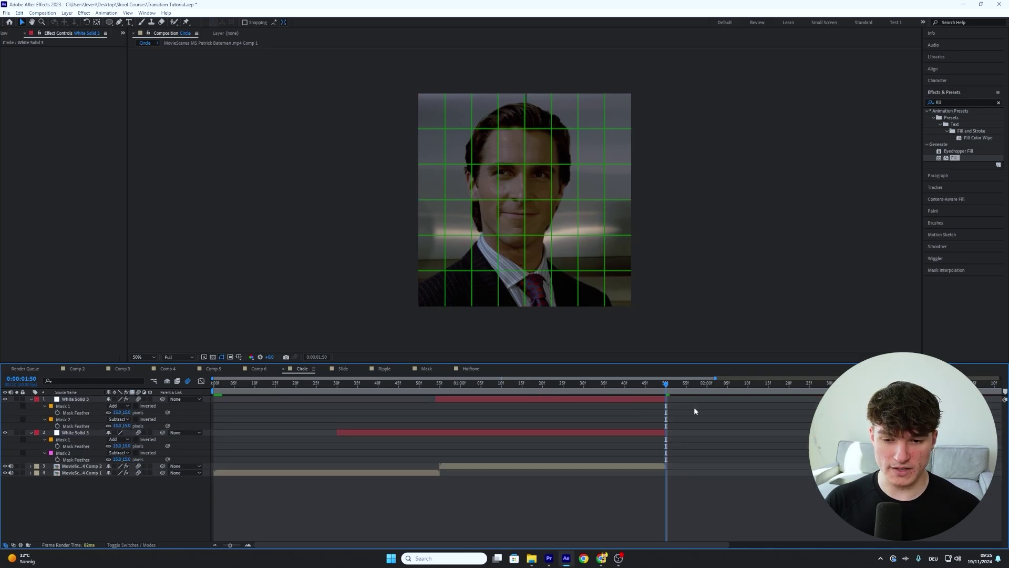
- Pre-compose the two white solids with all attributes moved and the duration adjusted to the layers' time span
{"action": "left_click", "coordinate": [578, 400]}
{"action": "left_click", "coordinate": [541, 431], "text": "ctrl"}
{"action": "right_click", "coordinate": [543, 404]}
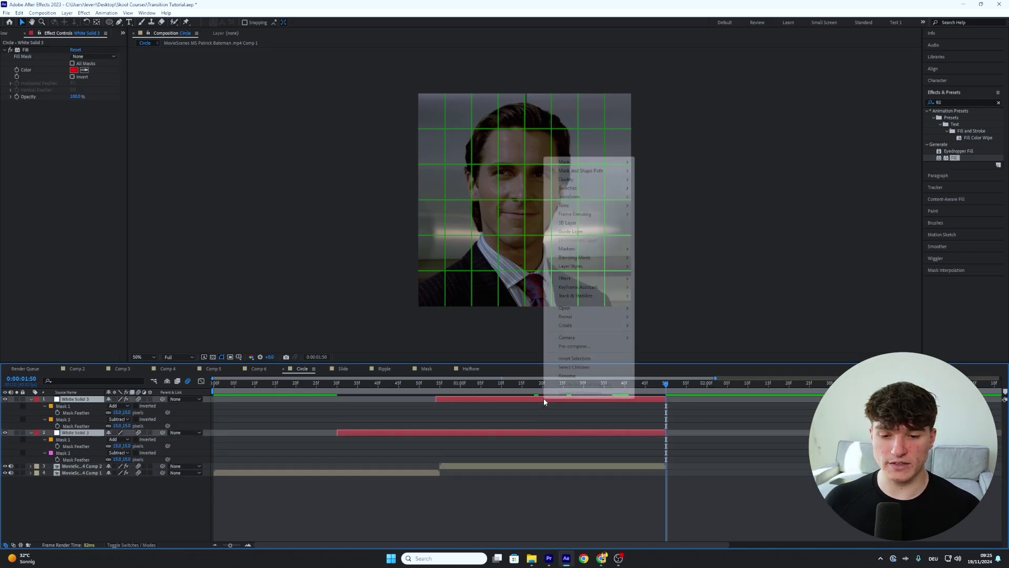
{"action": "left_click", "coordinate": [570, 346]}
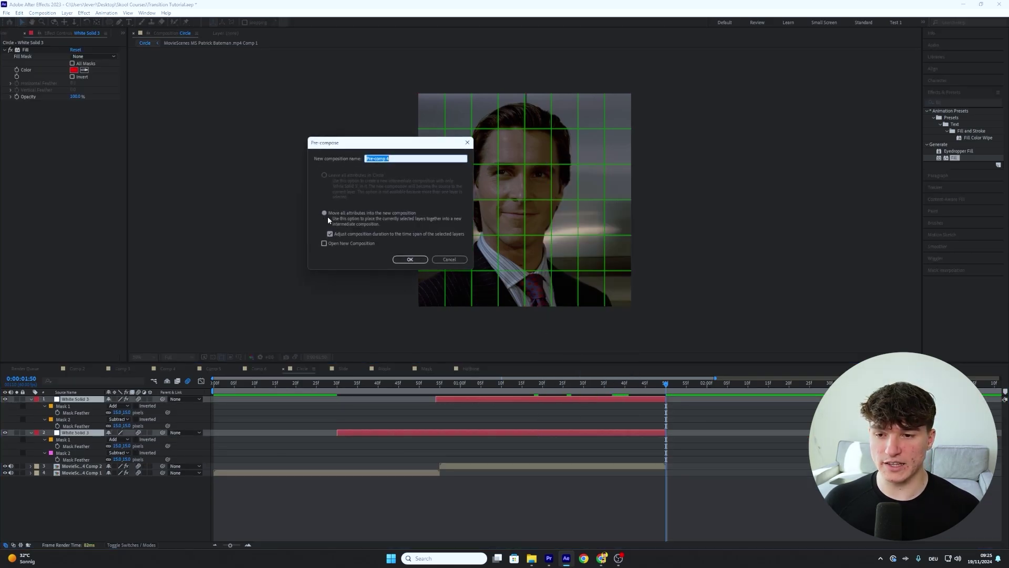
{"action": "left_click", "coordinate": [410, 259]}
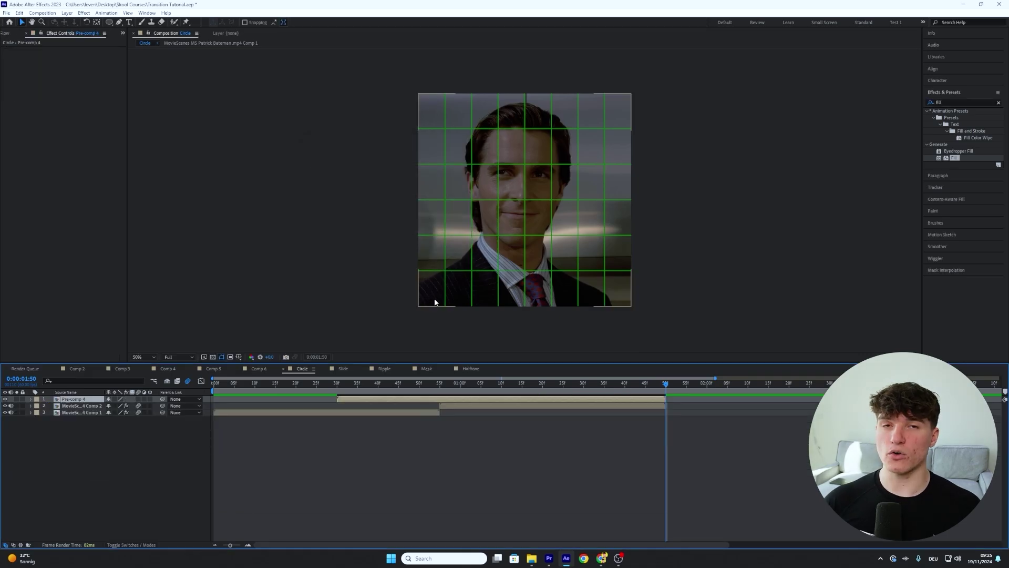
- Find the Deep Glow effect and apply it to the pre-composed circle layer
{"action": "left_click", "coordinate": [998, 103]}
{"action": "type", "text": "deep glow"}
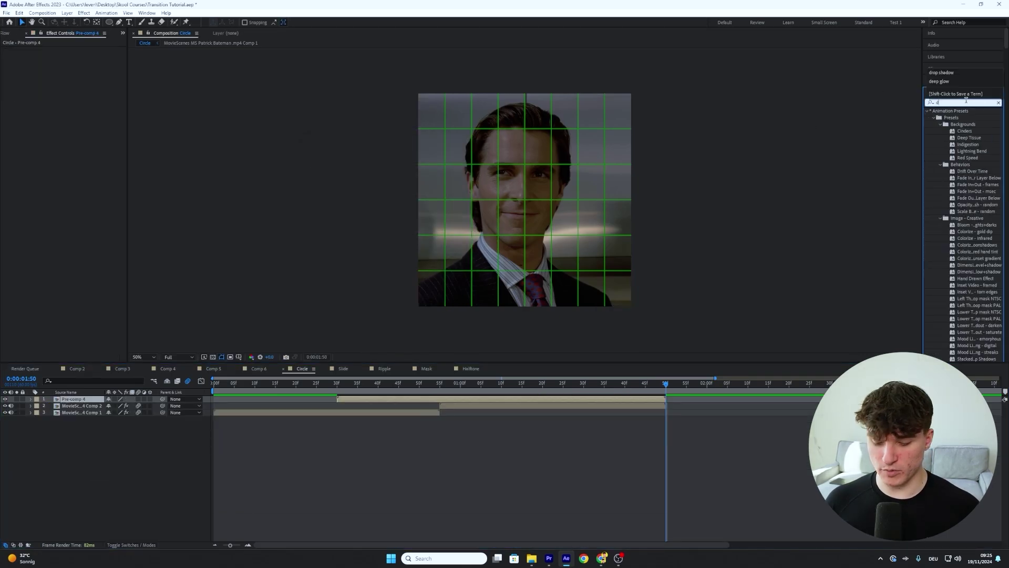
{"action": "left_click", "coordinate": [955, 117]}
{"action": "left_click_drag", "start_coordinate": [955, 118], "coordinate": [415, 400]}
{"action": "left_click_drag", "start_coordinate": [415, 399], "coordinate": [416, 399]}
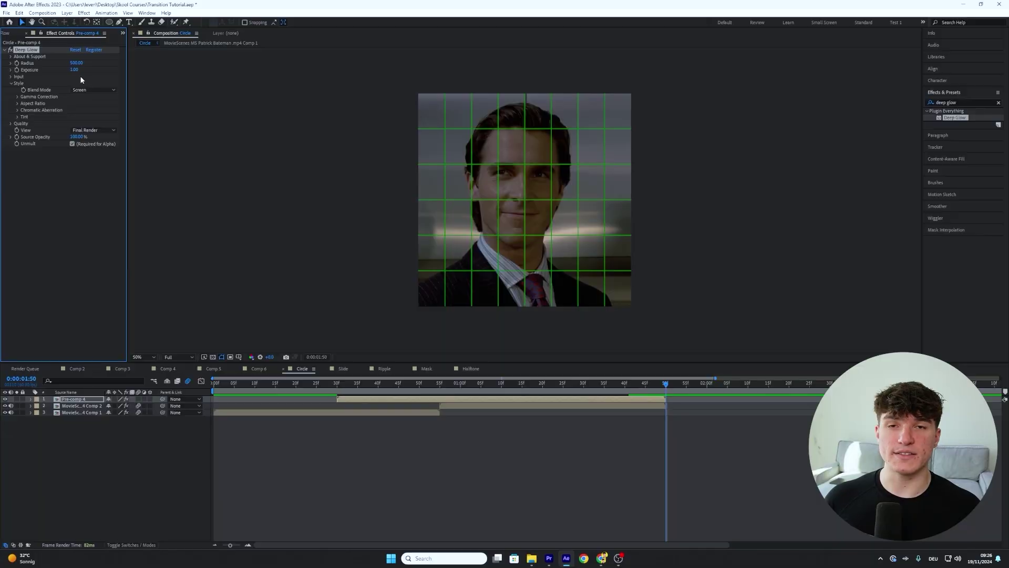
- Set Deep Glow's Exposure to 0.5, then enable its Tint and open the tint's Mix value
{"action": "left_click", "coordinate": [74, 70]}
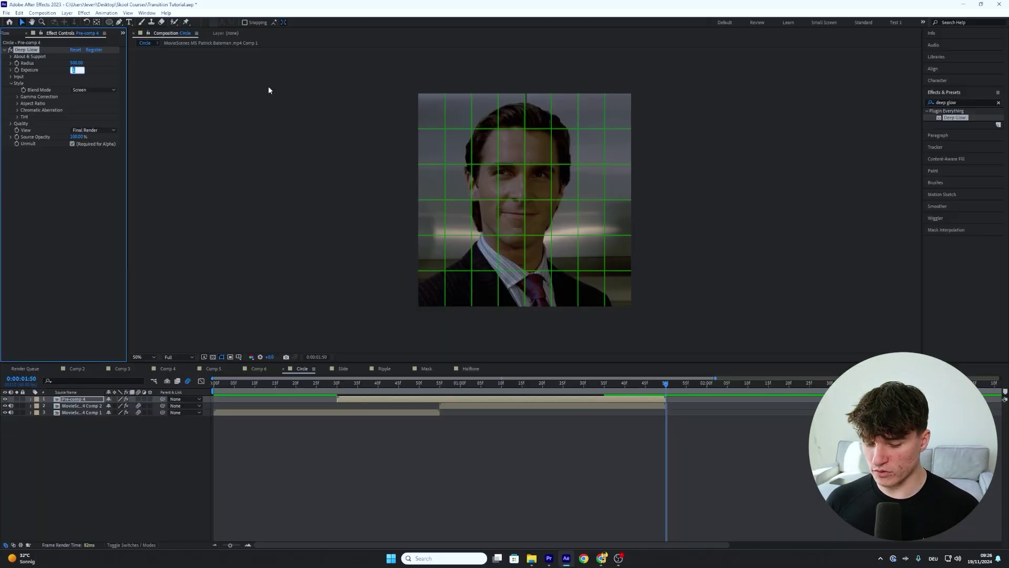
{"action": "type", "text": "0.5"}
{"action": "key", "text": "Return"}
{"action": "left_click", "coordinate": [18, 116]}
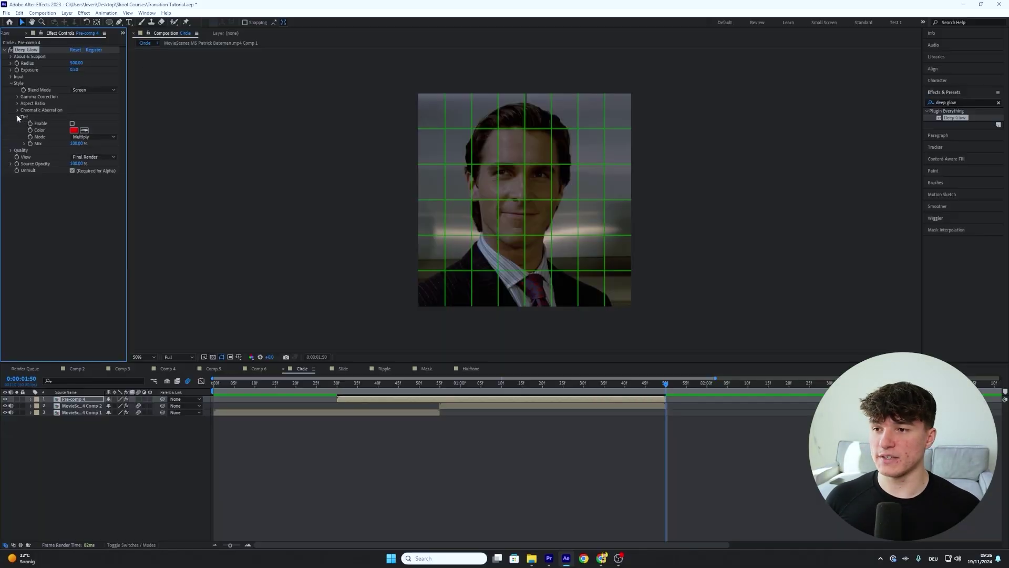
{"action": "left_click", "coordinate": [73, 123]}
{"action": "left_click", "coordinate": [76, 144]}
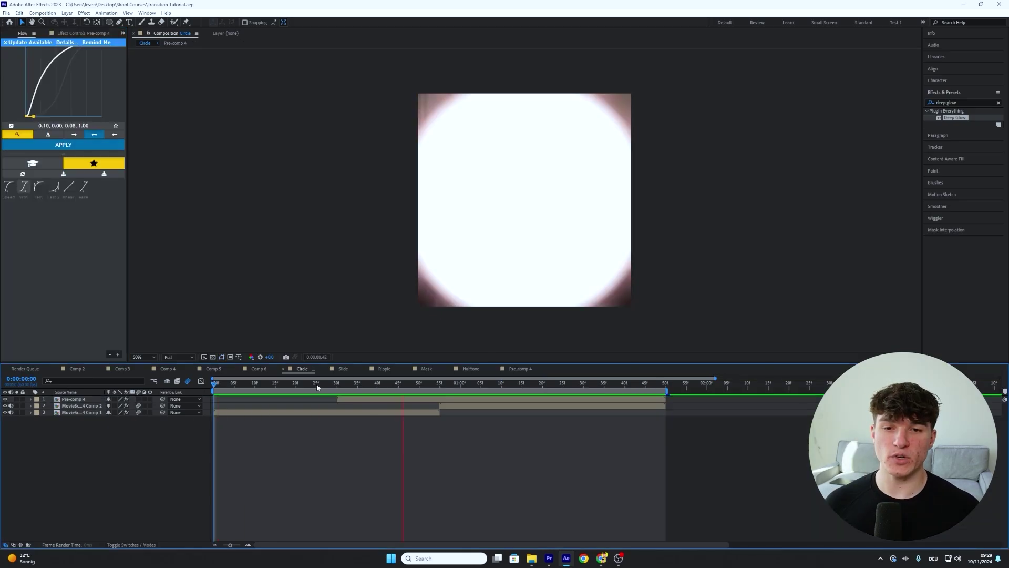
- Stop the preview and add a Scale keyframe of 100% to the first clip at 0:00:00:00
{"action": "key", "text": "space"}
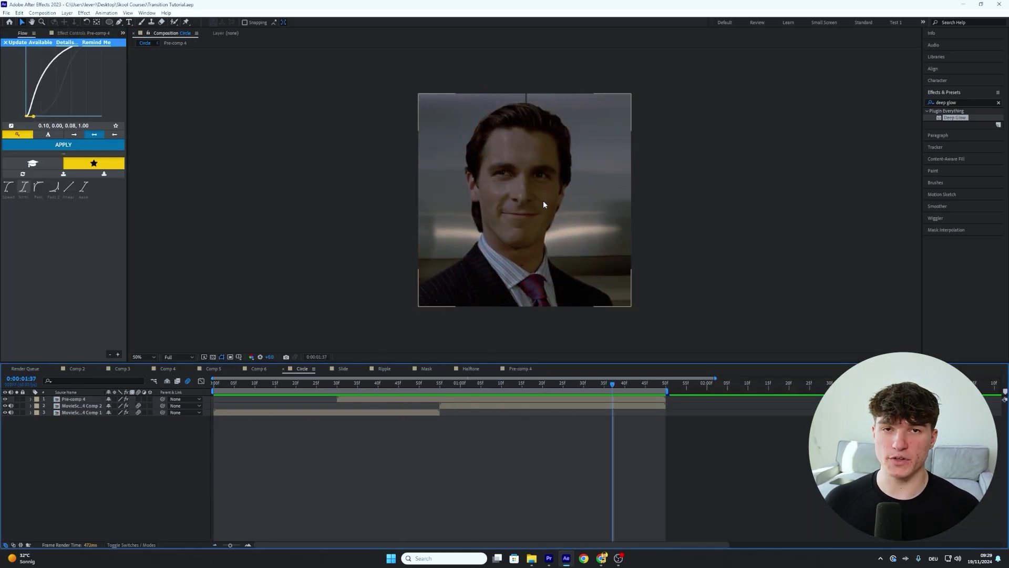
{"action": "left_click", "coordinate": [459, 333]}
{"action": "key", "text": "Home"}
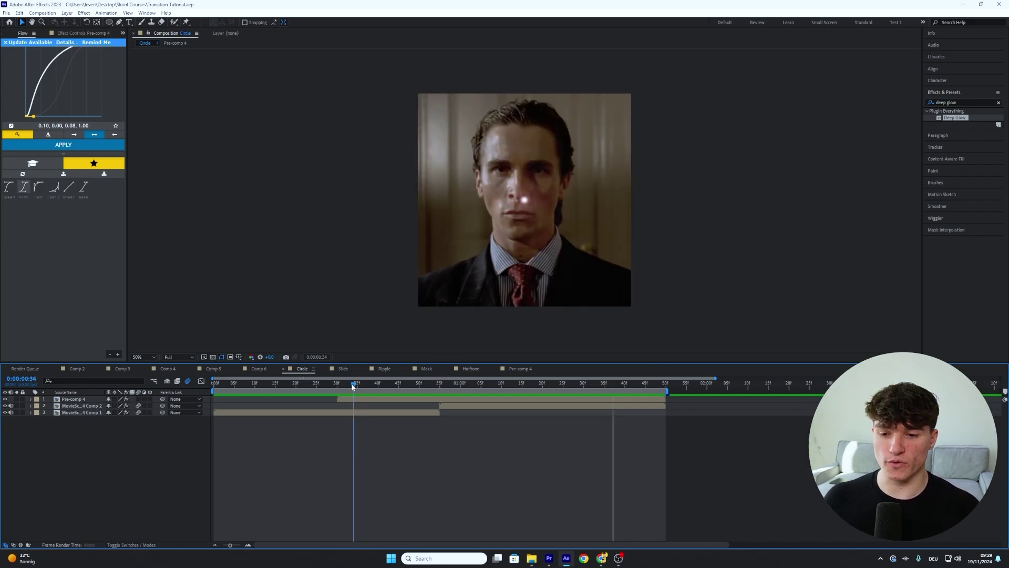
{"action": "left_click", "coordinate": [237, 412]}
{"action": "key", "text": "s"}
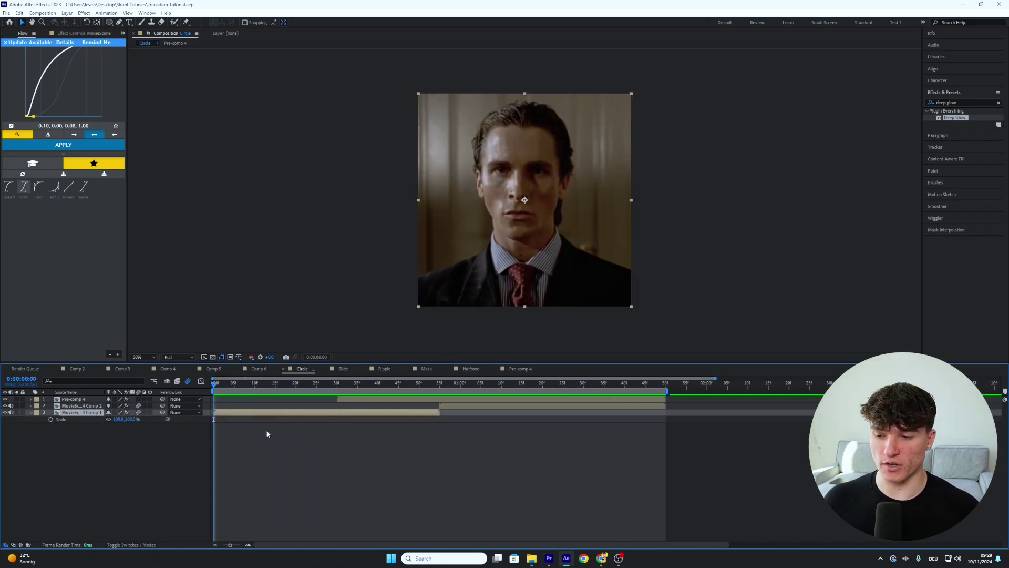
{"action": "left_click", "coordinate": [50, 419]}
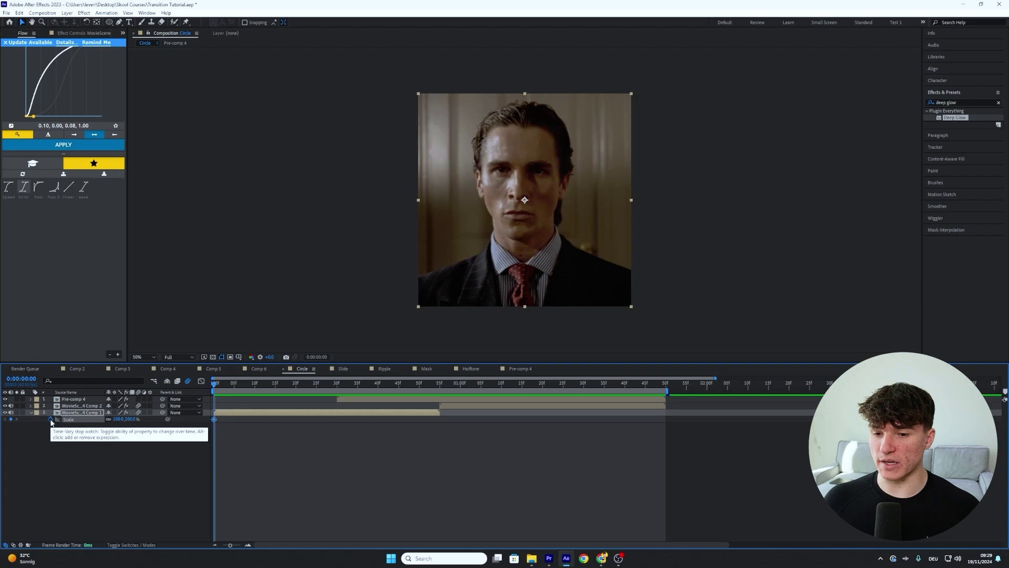
- Set the first clip's Scale to 125% at its end, 0:00:00:55
{"action": "left_click", "coordinate": [440, 389]}
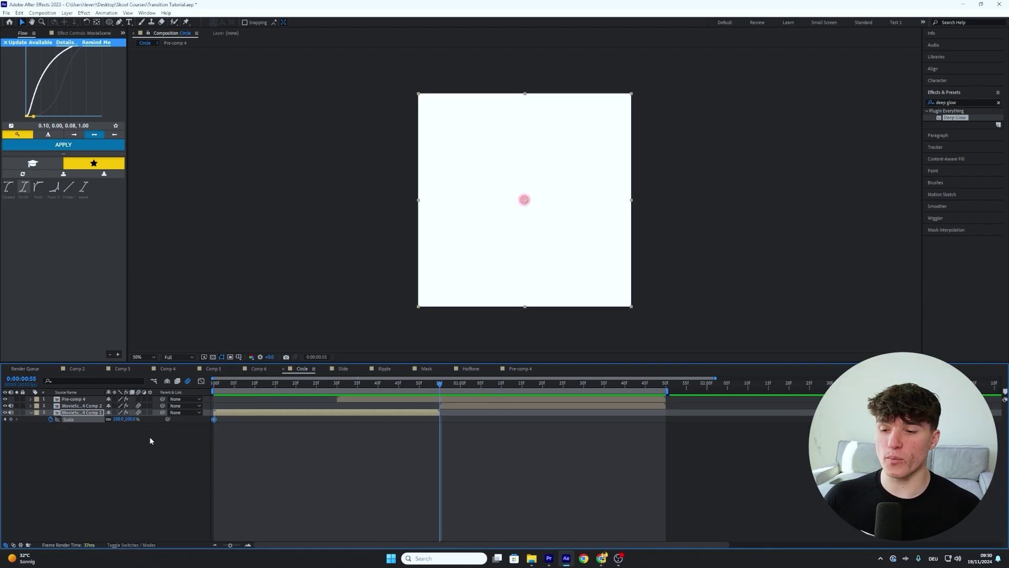
{"action": "left_click", "coordinate": [119, 420]}
{"action": "type", "text": "1"}
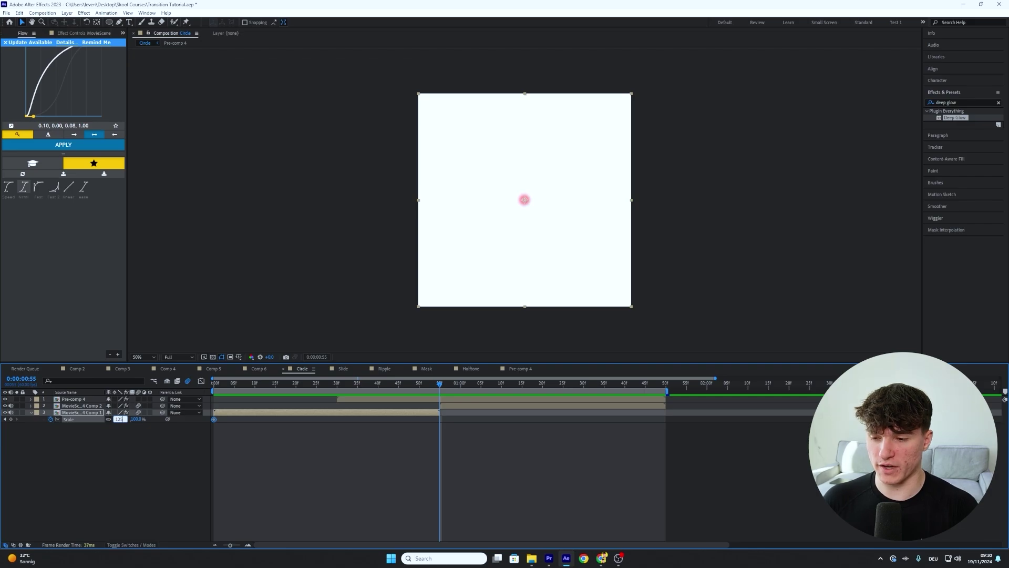
{"action": "type", "text": "25"}
{"action": "key", "text": "Return"}
- Add a Scale keyframe to the second clip at 0:00:00:55 and set it to 90%
{"action": "left_click", "coordinate": [459, 410]}
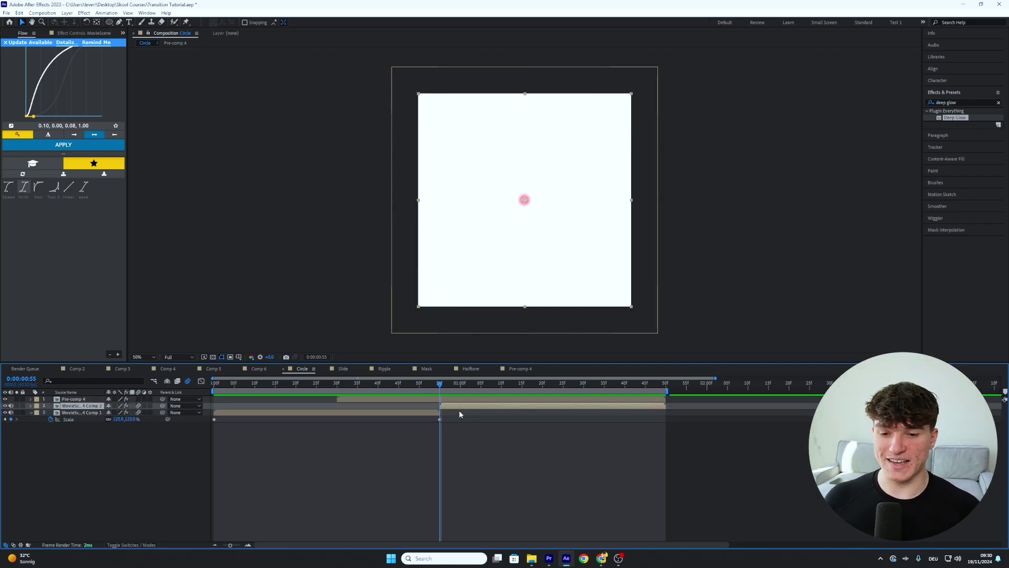
{"action": "key", "text": "s"}
{"action": "left_click", "coordinate": [50, 413]}
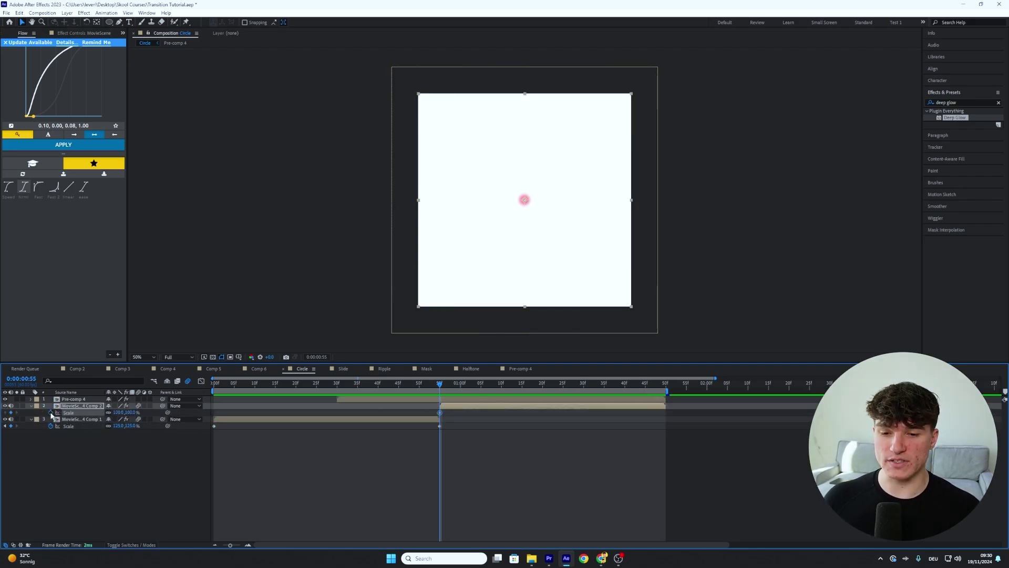
{"action": "left_click", "coordinate": [120, 412]}
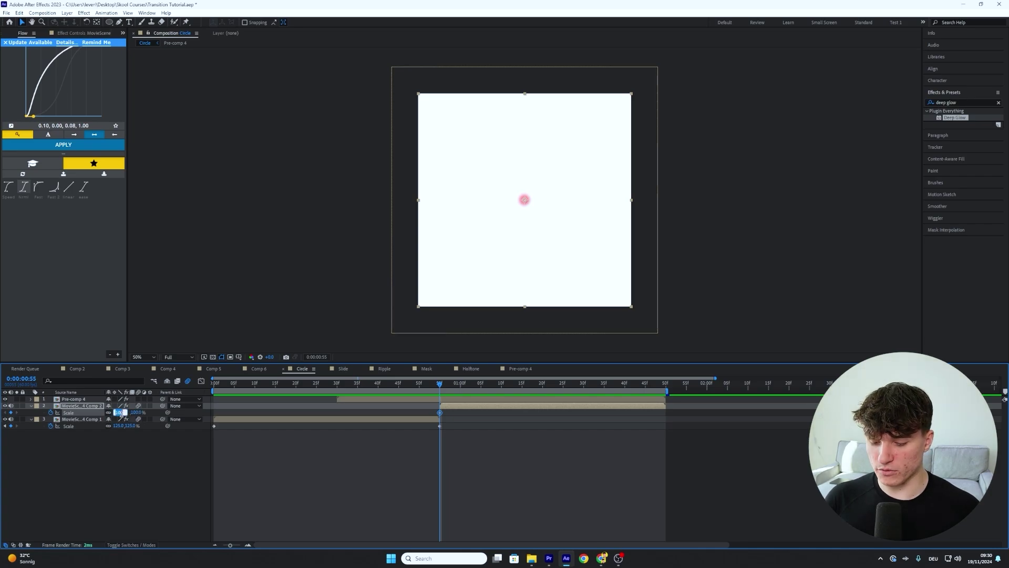
{"action": "type", "text": "90"}
{"action": "key", "text": "Return"}
- Set the second clip's Scale to about 115% at its end and select the Scale keyframes of both clips
{"action": "left_click_drag", "start_coordinate": [445, 388], "coordinate": [215, 428]}
{"action": "left_click", "coordinate": [118, 412]}
{"action": "type", "text": "114.5"}
{"action": "key", "text": "Return"}
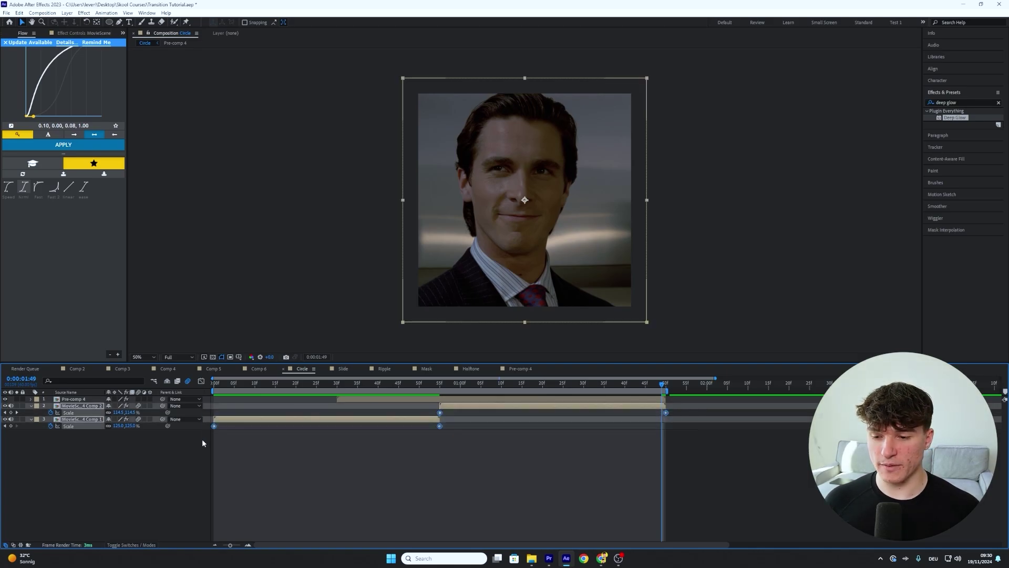
- Apply Easy Ease to the selected Scale keyframes of both clips
{"action": "right_click", "coordinate": [214, 427]}
{"action": "mouse_move", "coordinate": [256, 421]}
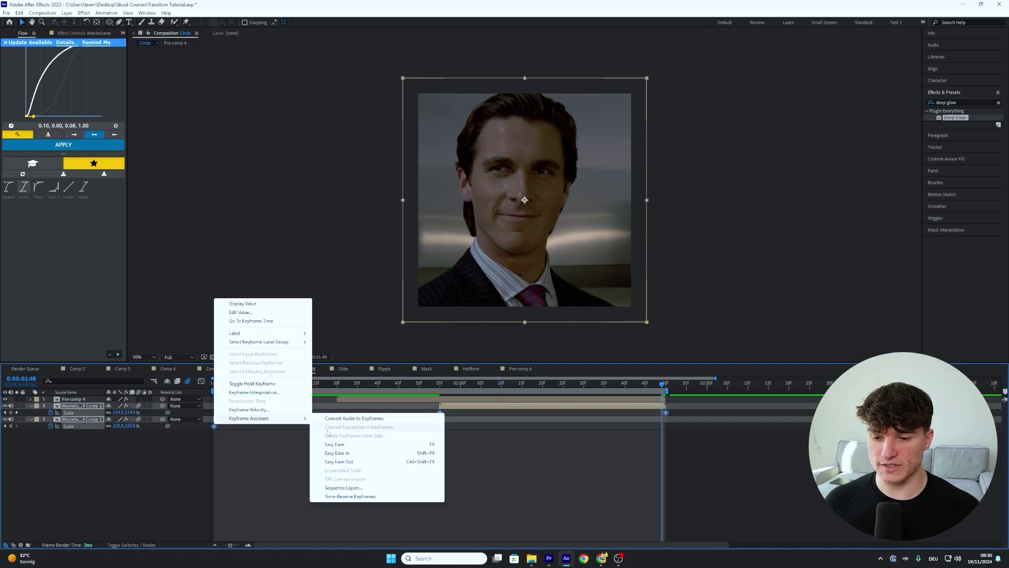
{"action": "left_click", "coordinate": [335, 444]}
- Shape the first clip's Scale value graph so it starts slowly and accelerates toward its end keyframe
{"action": "left_click_drag", "start_coordinate": [457, 435], "coordinate": [215, 421]}
{"action": "left_click", "coordinate": [200, 381]}
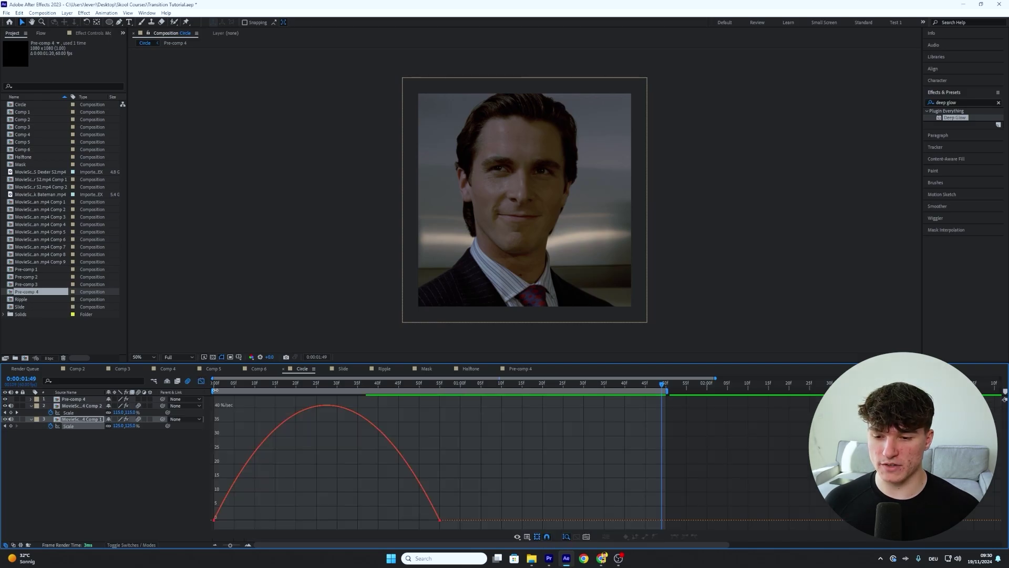
{"action": "right_click", "coordinate": [308, 446]}
{"action": "left_click", "coordinate": [349, 366]}
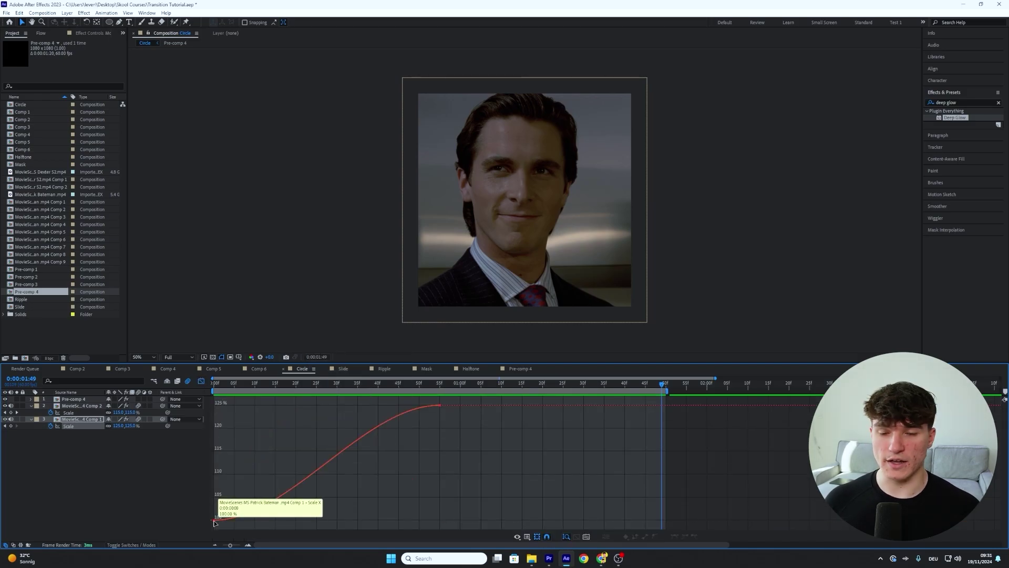
{"action": "left_click_drag", "start_coordinate": [290, 520], "coordinate": [394, 520]}
{"action": "left_click_drag", "start_coordinate": [364, 406], "coordinate": [399, 407]}
- Shape the second clip's Scale value graph so it starts fast and eases out over a long tail, and preview the transition
{"action": "left_click", "coordinate": [202, 382]}
{"action": "left_click_drag", "start_coordinate": [681, 410], "coordinate": [423, 415]}
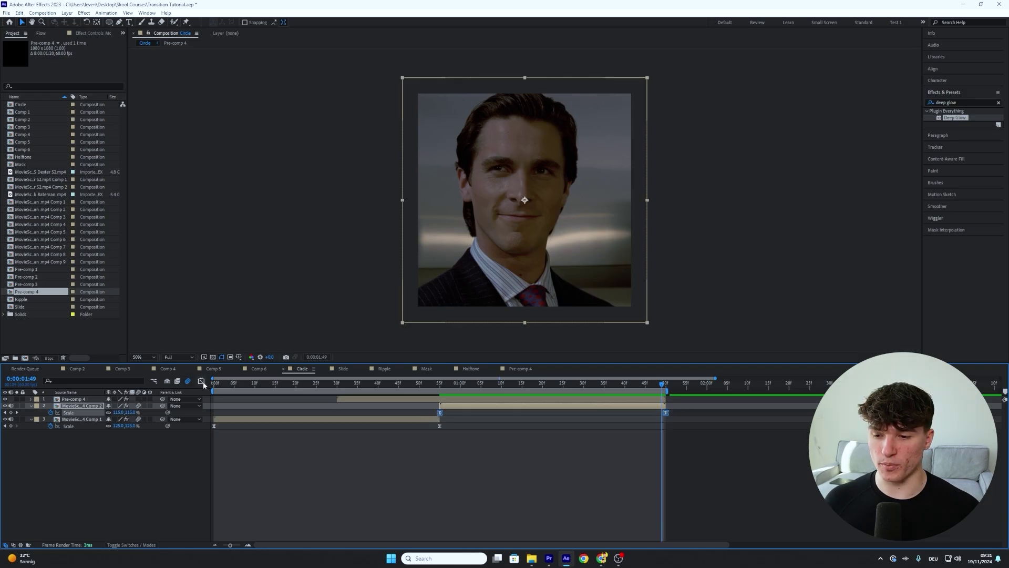
{"action": "left_click", "coordinate": [201, 381]}
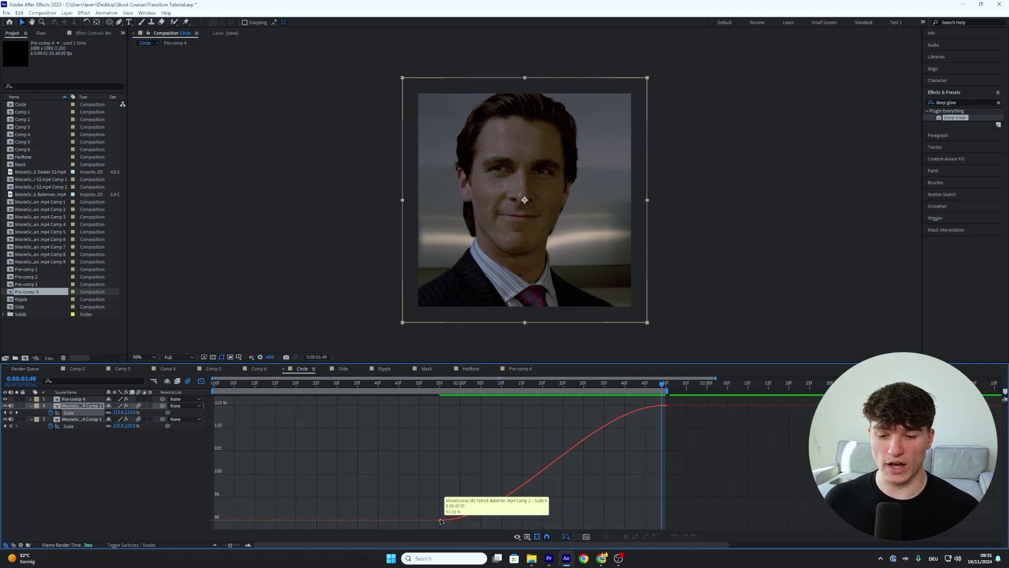
{"action": "left_click", "coordinate": [475, 509]}
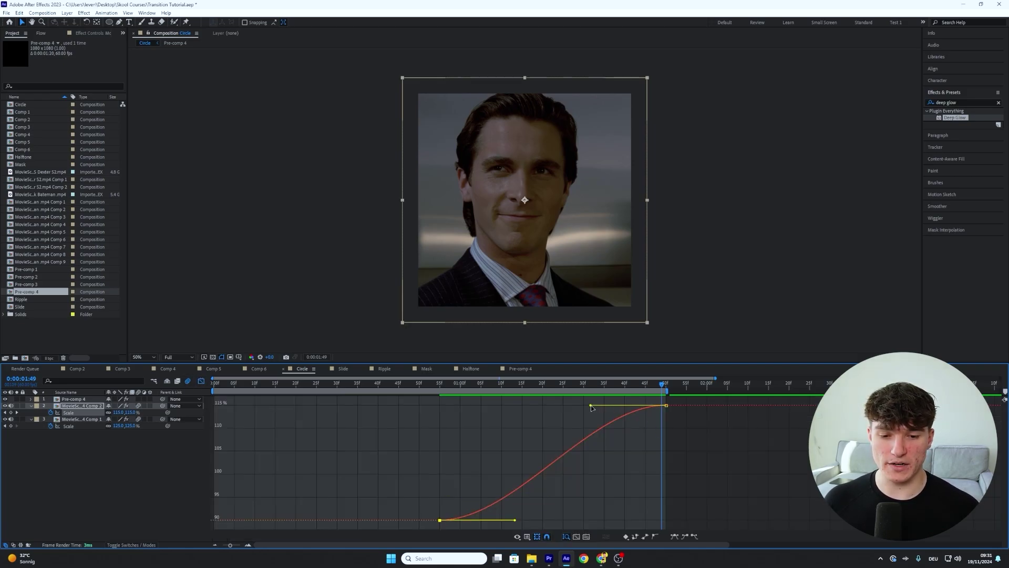
{"action": "left_click_drag", "start_coordinate": [592, 406], "coordinate": [473, 405]}
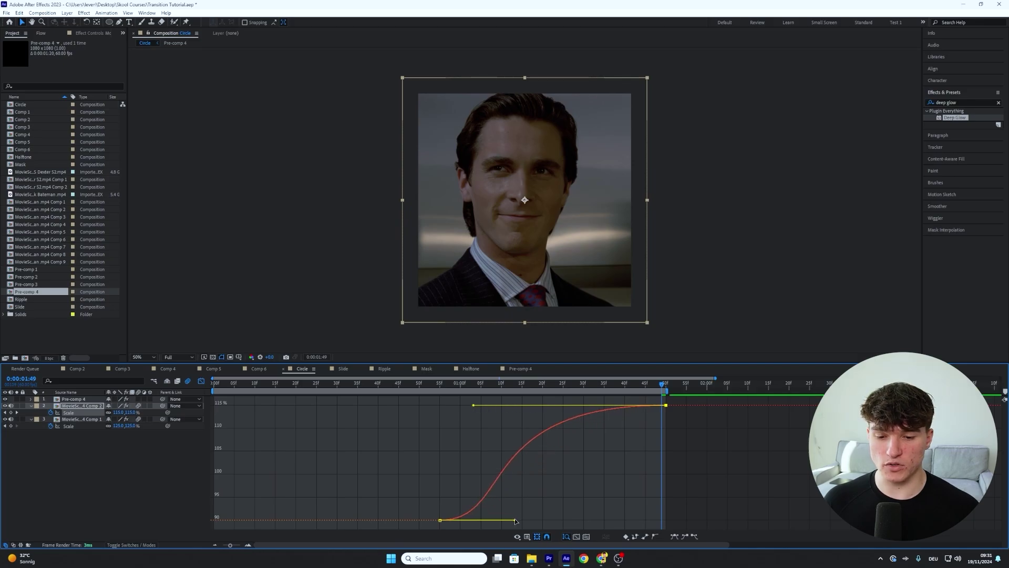
{"action": "left_click_drag", "start_coordinate": [515, 521], "coordinate": [481, 520]}
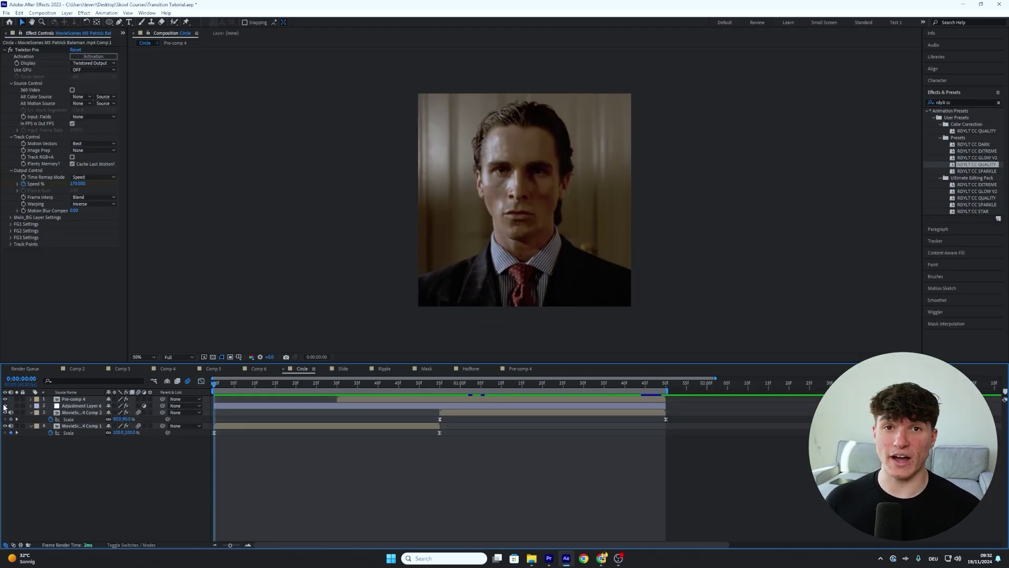
{"action": "key", "text": "space"}
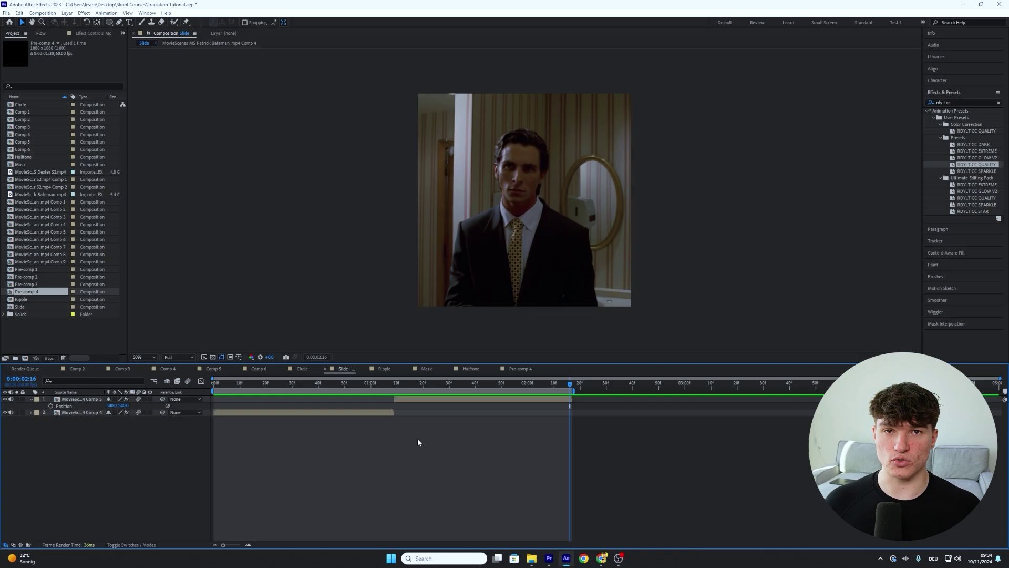
- Shift the second clip in the Slide composition earlier so it starts at about 0:00:00:24 and overlaps the first clip
{"action": "left_click", "coordinate": [396, 411]}
{"action": "left_click", "coordinate": [450, 401]}
{"action": "key", "text": "i"}
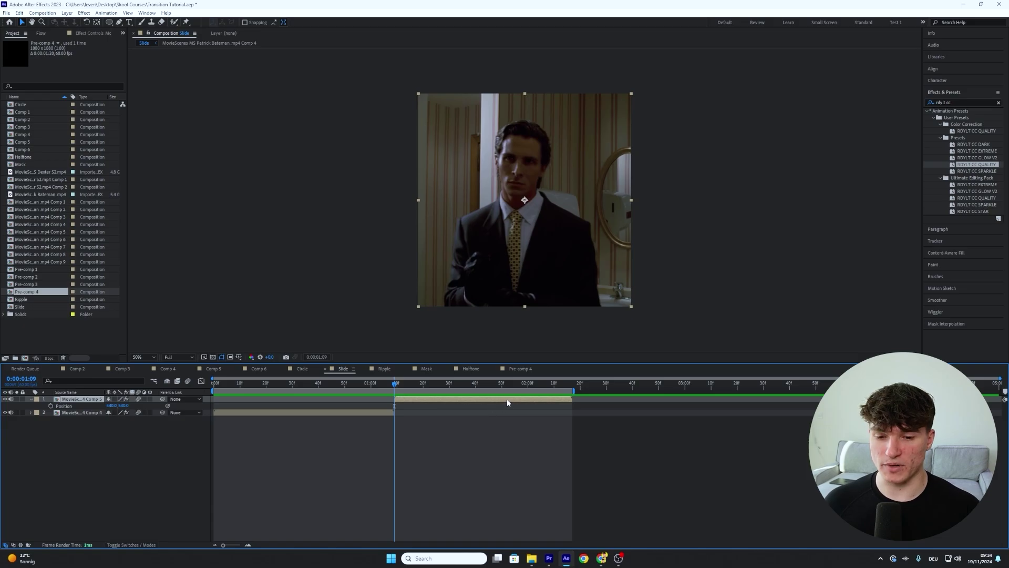
{"action": "left_click_drag", "start_coordinate": [507, 398], "coordinate": [349, 413]}
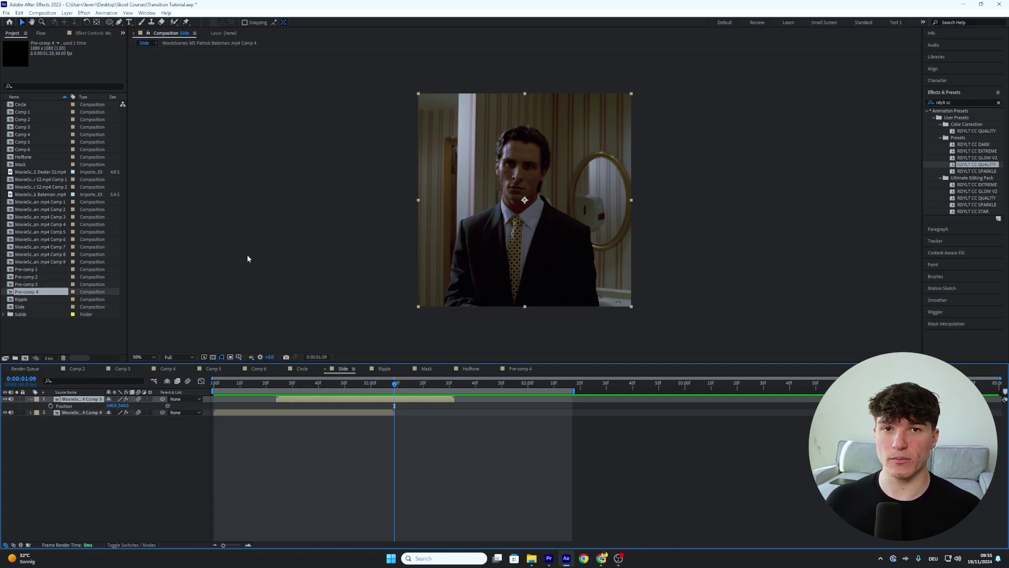
- Add a new two-node camera with the default settings to the Slide composition
{"action": "left_click", "coordinate": [66, 14]}
{"action": "mouse_move", "coordinate": [75, 22]}
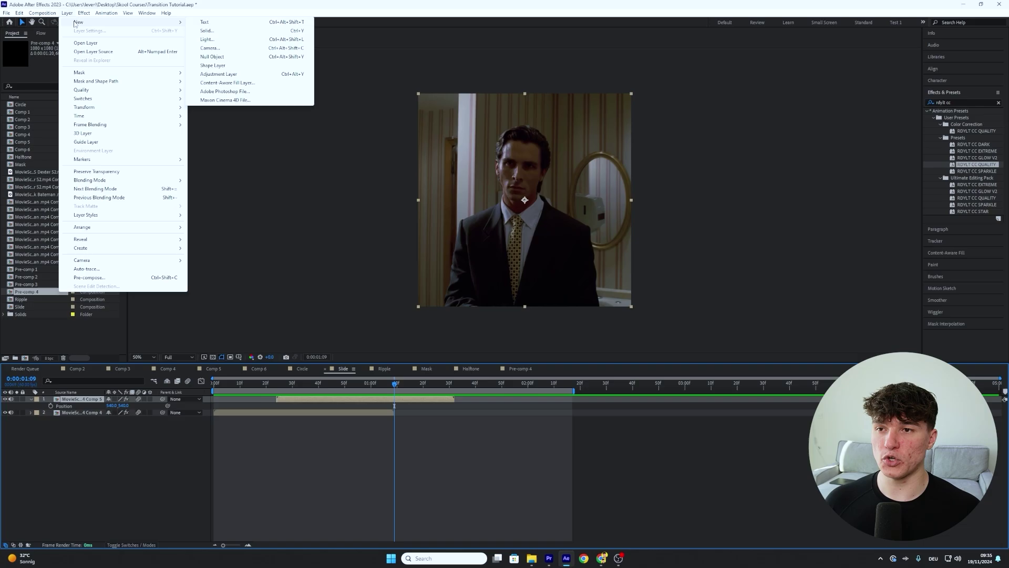
{"action": "left_click", "coordinate": [210, 48]}
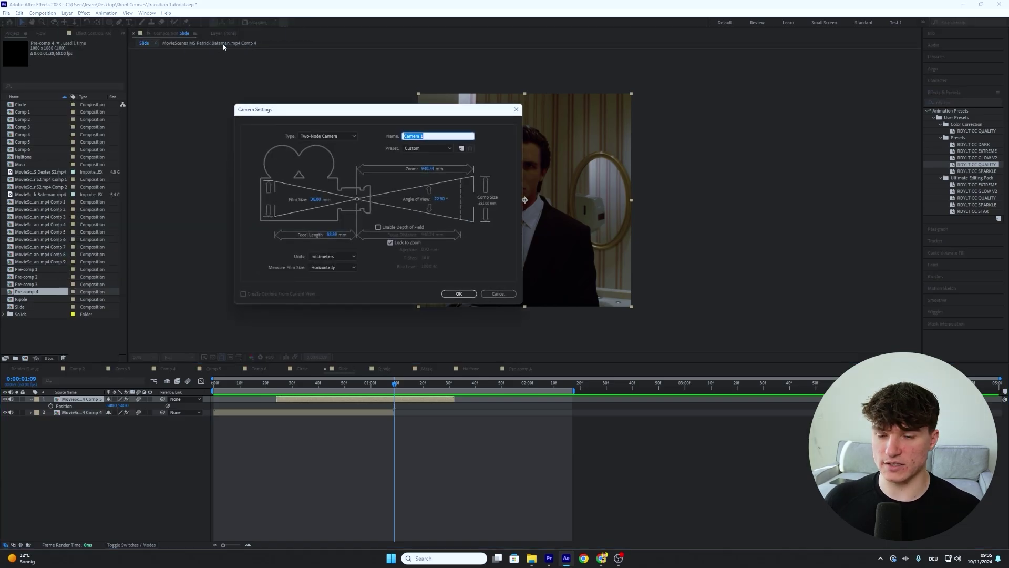
{"action": "left_click", "coordinate": [459, 293]}
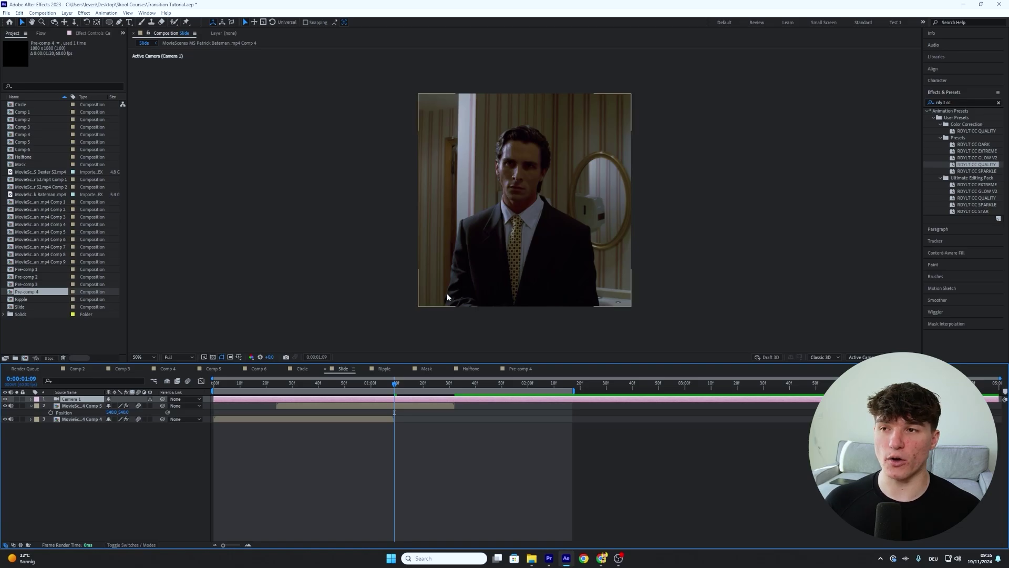
- Add a null object, parent Camera 1 to it and reveal the null's Position property
{"action": "left_click", "coordinate": [68, 13]}
{"action": "mouse_move", "coordinate": [72, 21]}
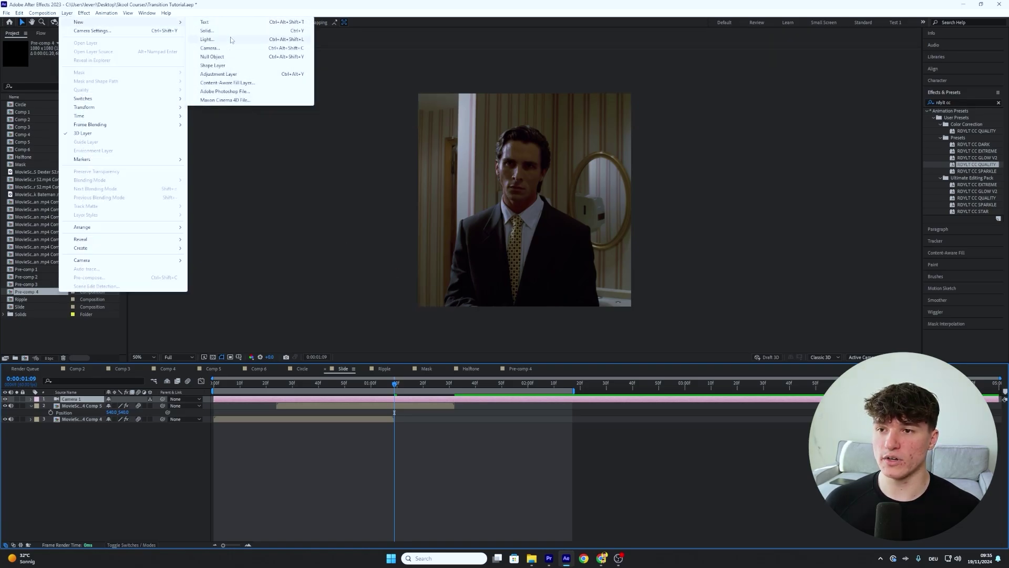
{"action": "left_click", "coordinate": [216, 57]}
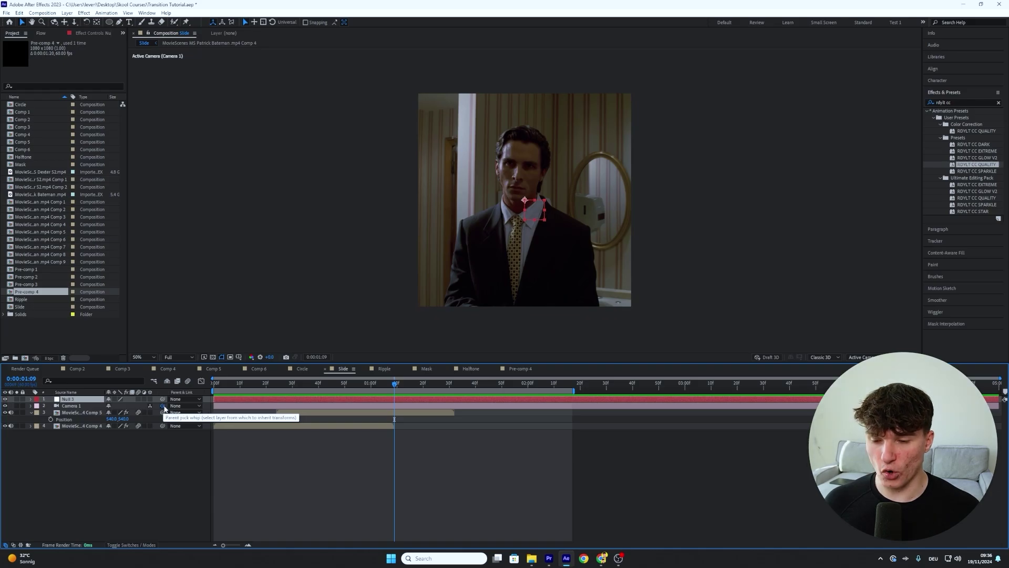
{"action": "left_click_drag", "start_coordinate": [164, 408], "coordinate": [79, 399]}
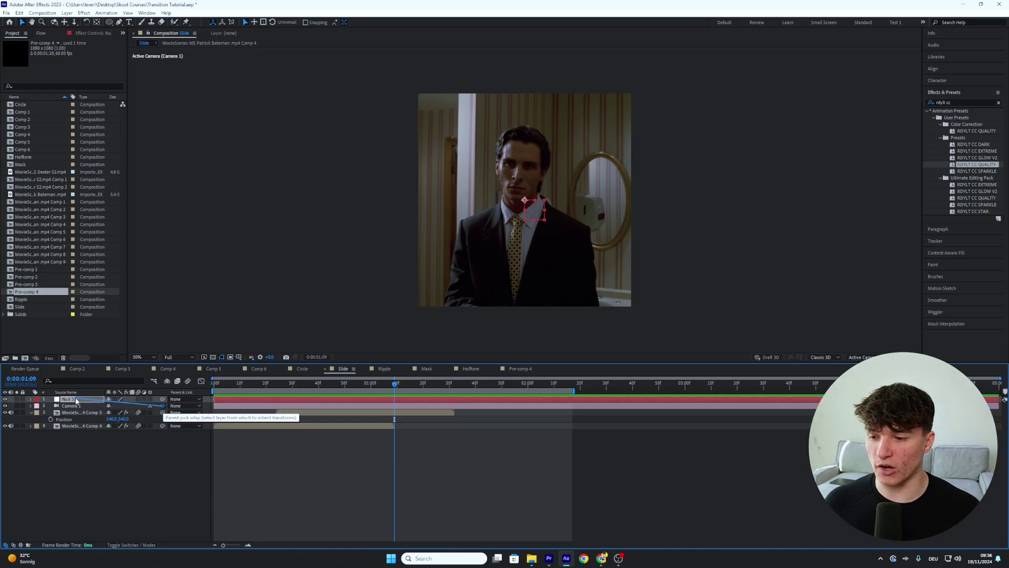
{"action": "key", "text": "p"}
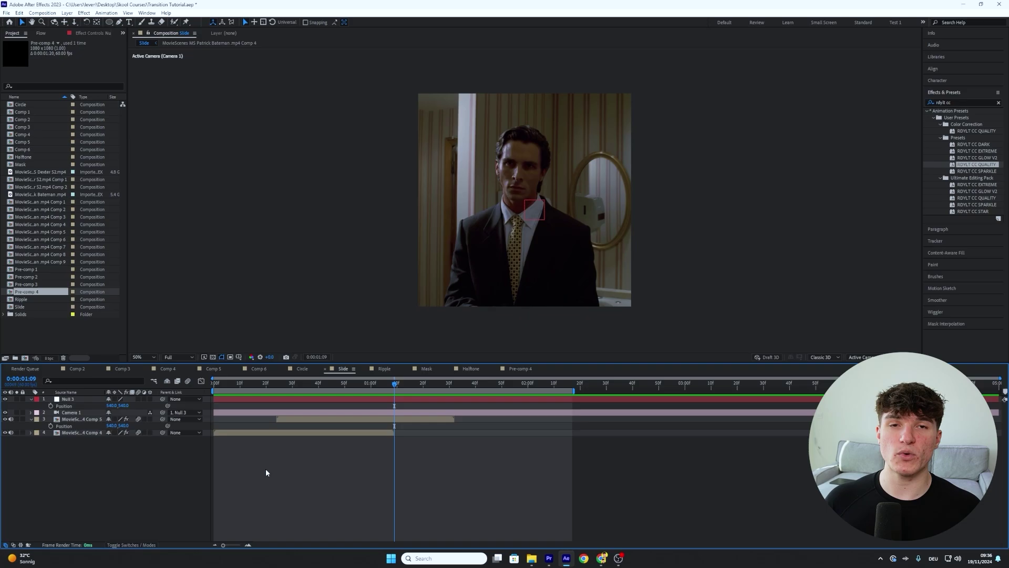
- Make both clips 3D layers, try shifting the null's X position and undo that shift
{"action": "left_click", "coordinate": [149, 419]}
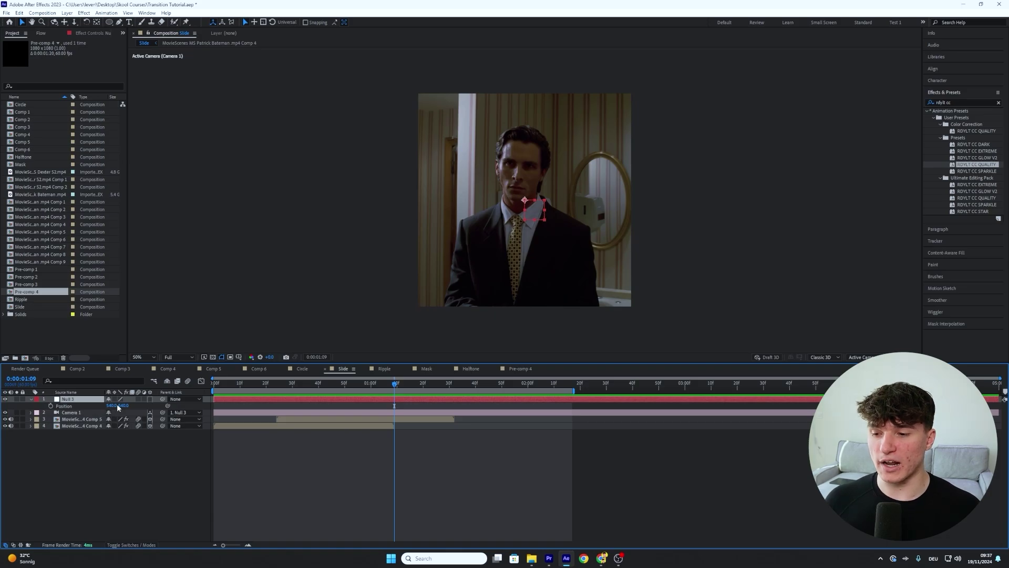
{"action": "left_click_drag", "start_coordinate": [117, 404], "coordinate": [134, 403]}
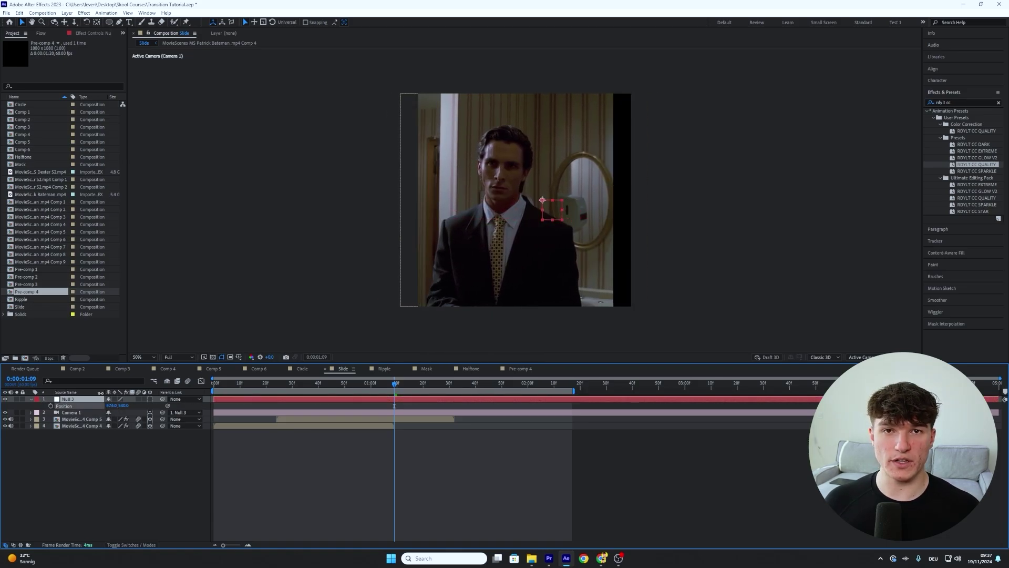
{"action": "key", "text": "ctrl+z"}
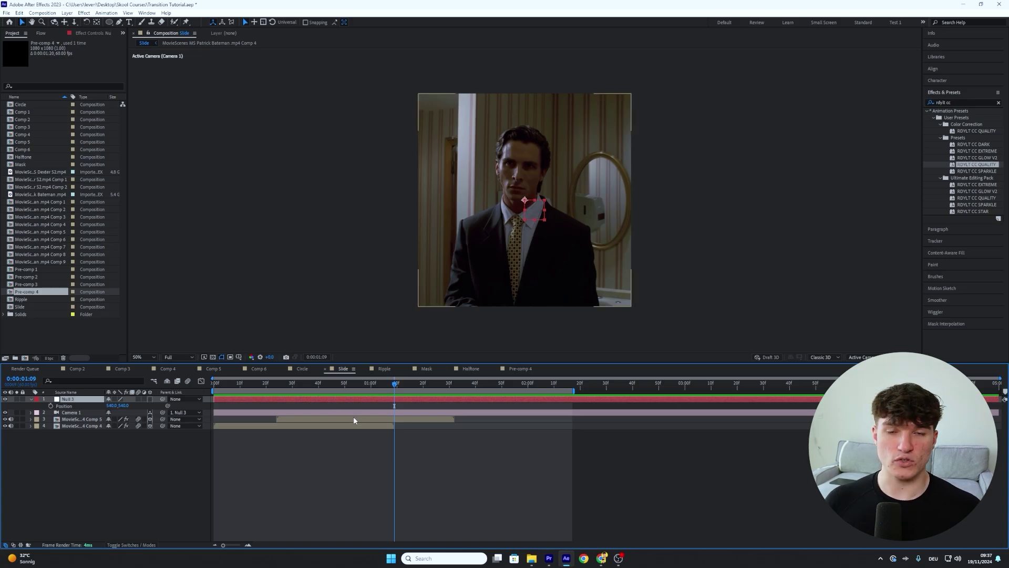
- Set the second clip's X position to 1620 so it sits directly beside the right edge of the first clip
{"action": "left_click", "coordinate": [351, 417]}
{"action": "key", "text": "p"}
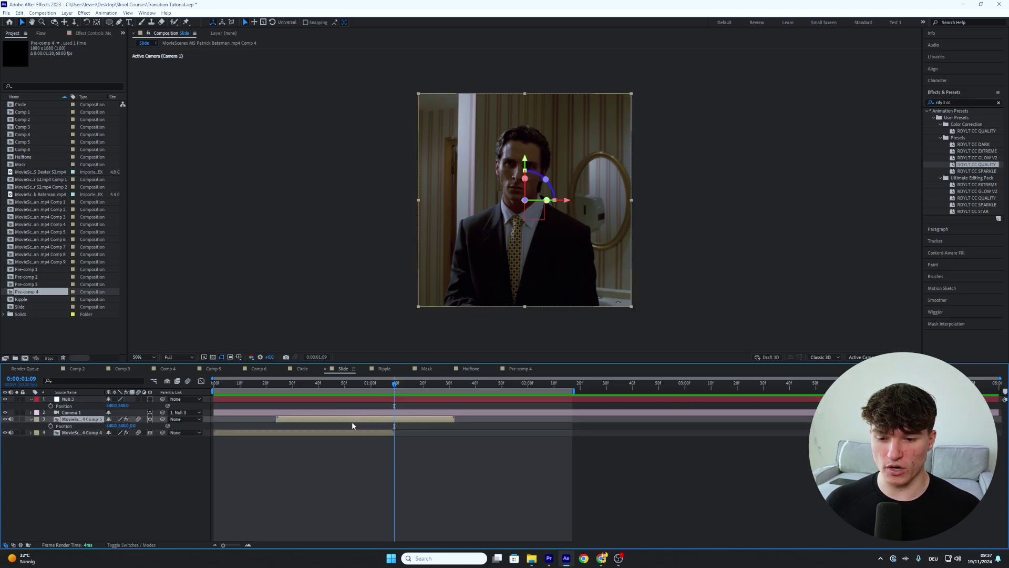
{"action": "key", "text": "Page_Up"}
{"action": "left_click_drag", "start_coordinate": [114, 426], "coordinate": [534, 420]}
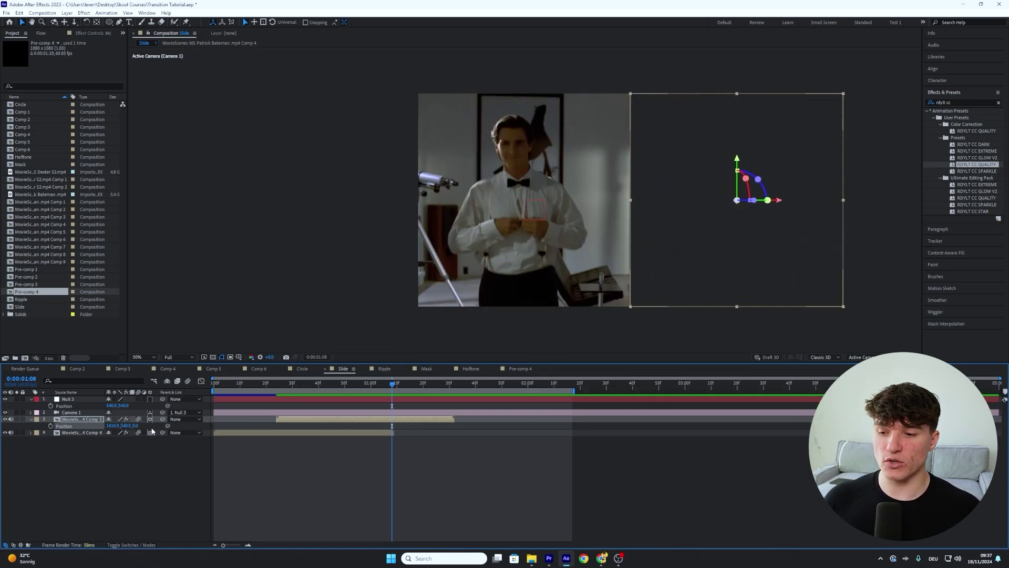
{"action": "left_click_drag", "start_coordinate": [122, 426], "coordinate": [134, 426]}
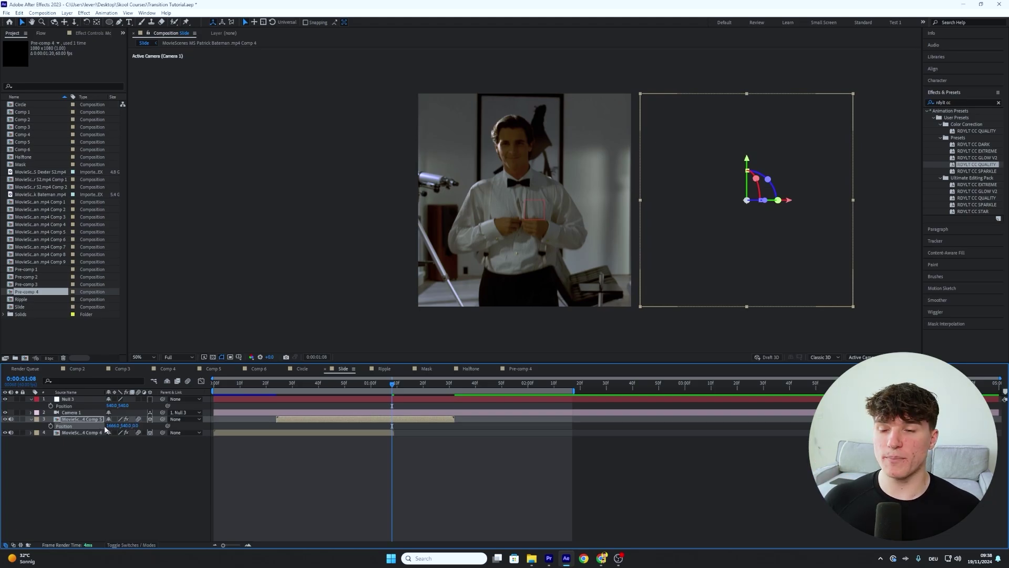
{"action": "left_click_drag", "start_coordinate": [111, 426], "coordinate": [92, 426]}
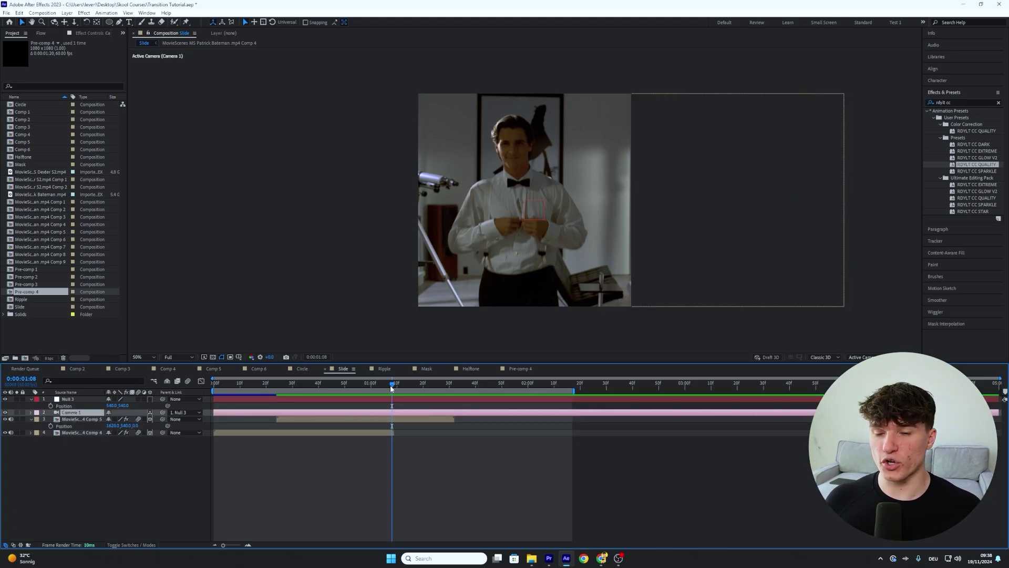
- Separate the null's Position dimensions and add an X Position keyframe of 540 at 0:00:00:24, where the second clip begins
{"action": "left_click_drag", "start_coordinate": [392, 386], "coordinate": [277, 390]}
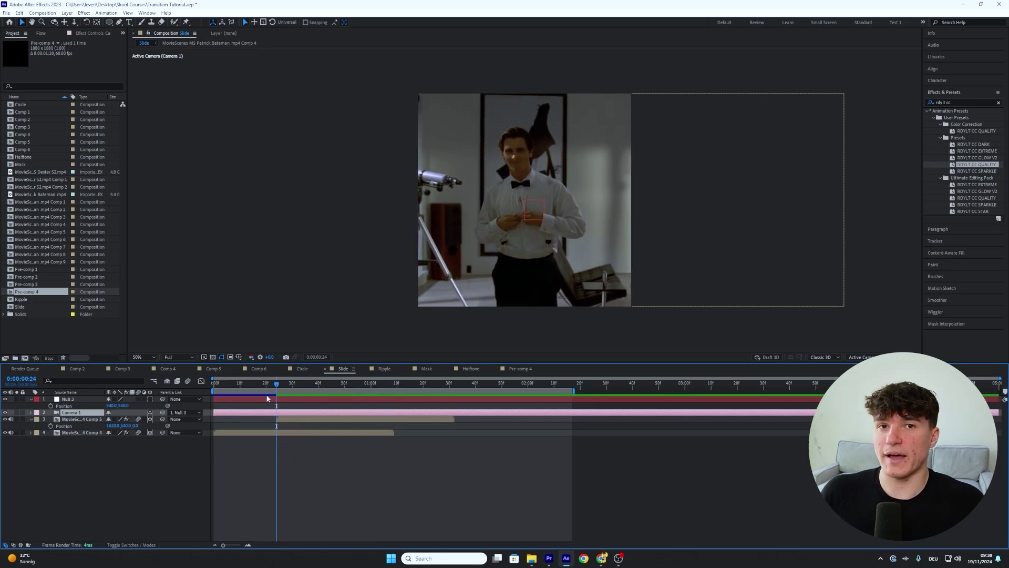
{"action": "left_click", "coordinate": [268, 399]}
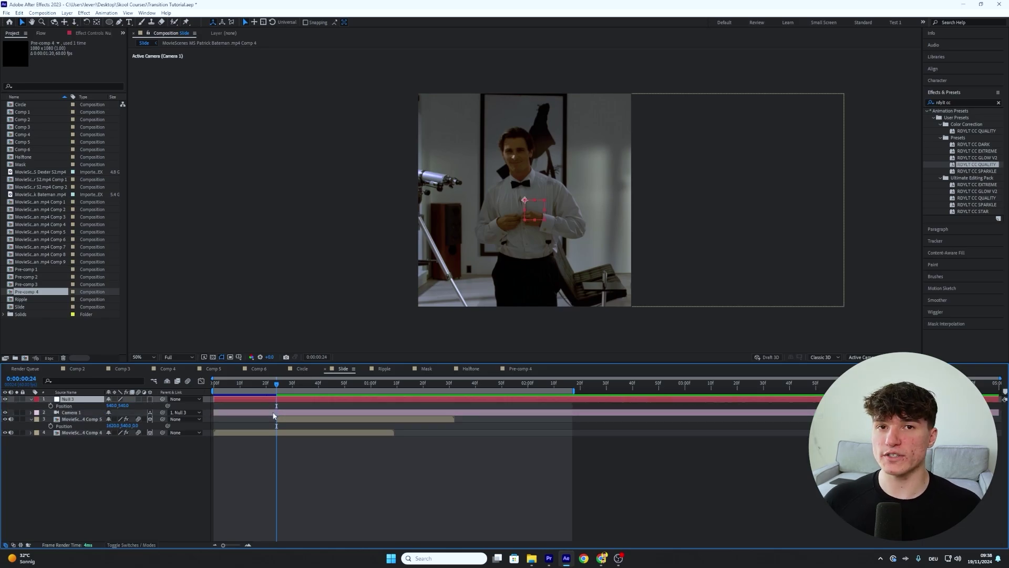
{"action": "right_click", "coordinate": [76, 406]}
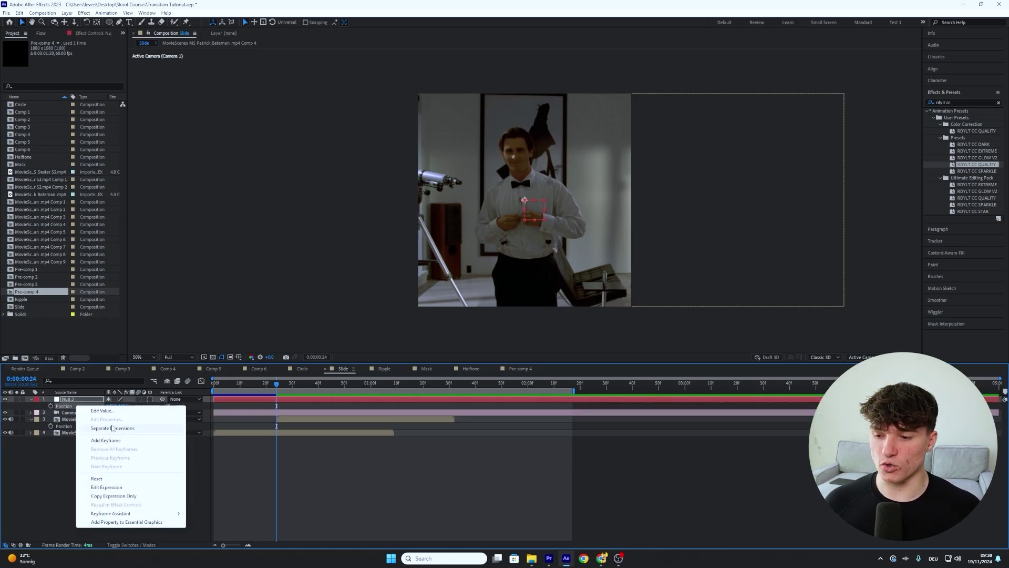
{"action": "left_click", "coordinate": [112, 429]}
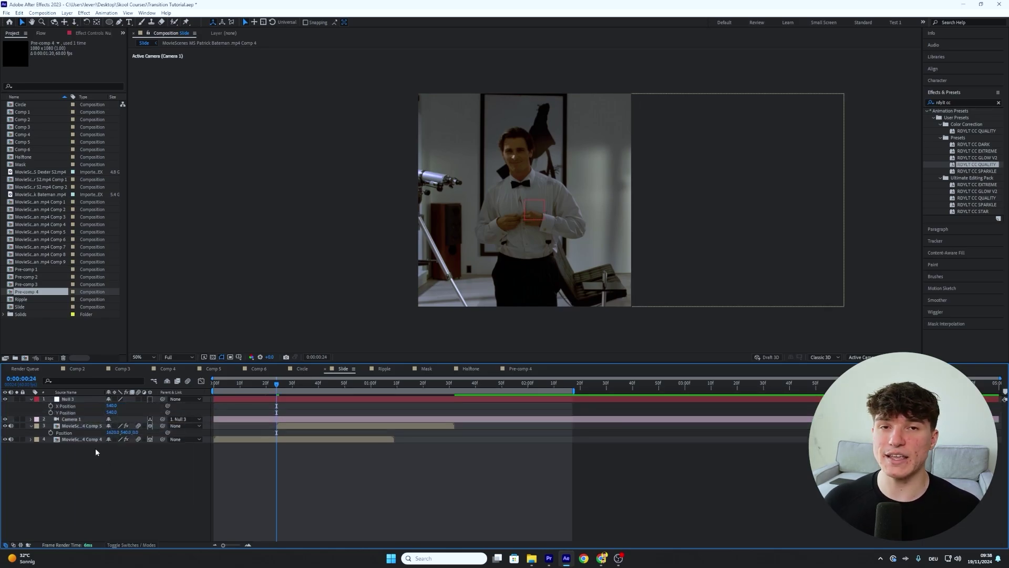
{"action": "left_click", "coordinate": [50, 406]}
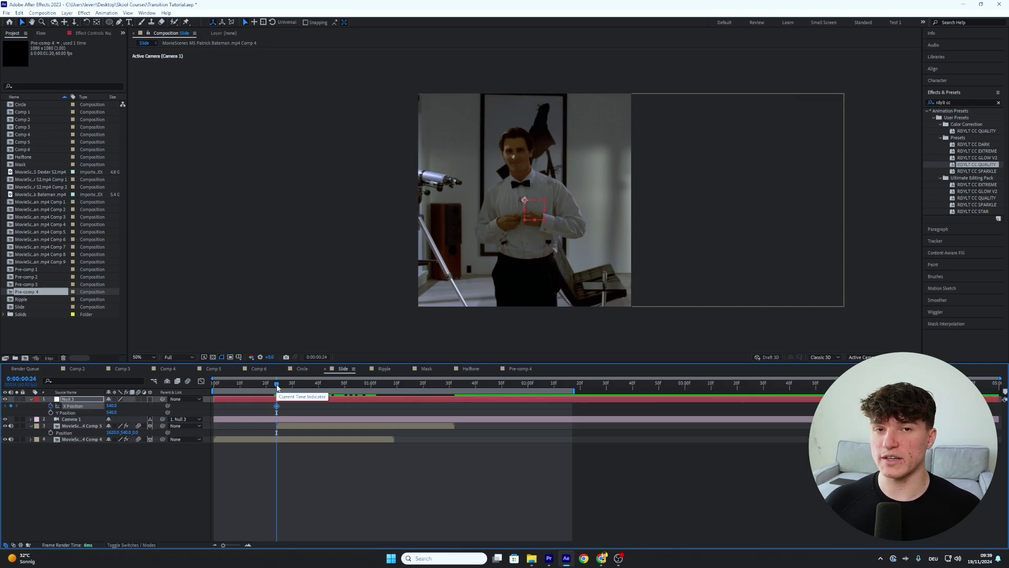
- Set the null's X Position to about 1620 at 0:00:01:08 so the second clip fills the frame
{"action": "left_click_drag", "start_coordinate": [276, 385], "coordinate": [393, 398]}
{"action": "left_click_drag", "start_coordinate": [116, 407], "coordinate": [521, 383]}
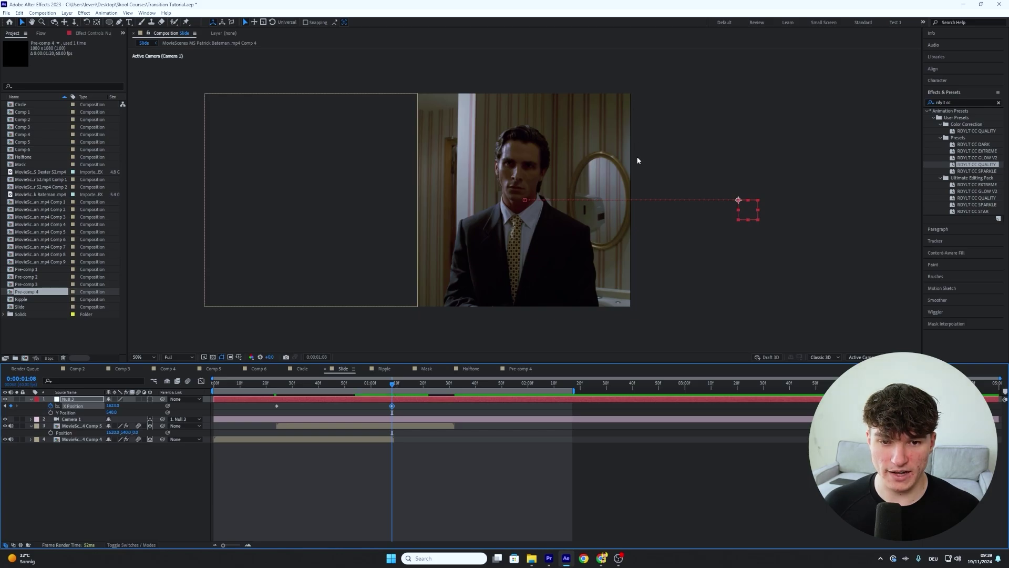
{"action": "left_click_drag", "start_coordinate": [118, 406], "coordinate": [116, 405]}
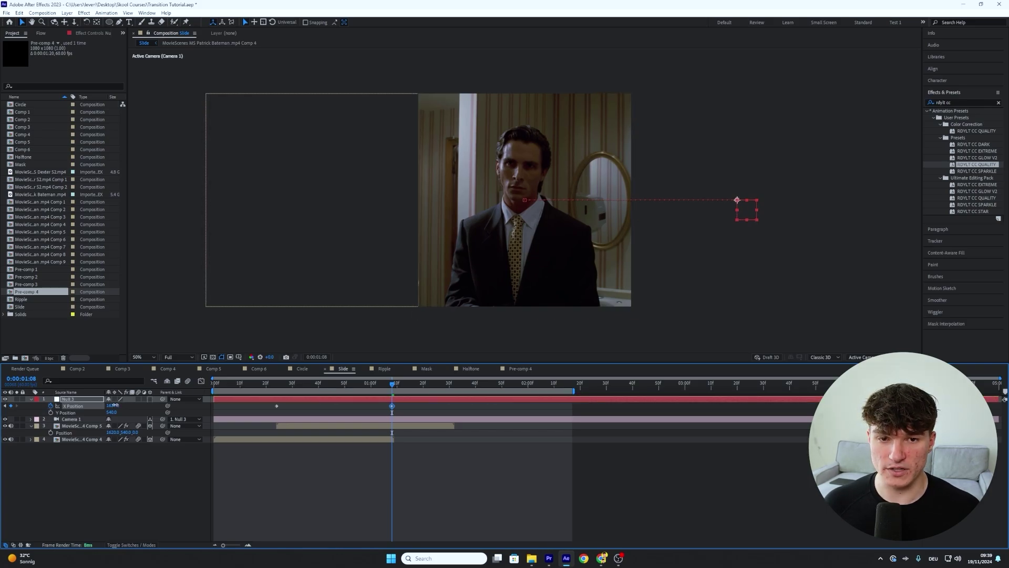
- Apply Easy Ease to both X Position keyframes of the null and display their value graph for editing
{"action": "left_click_drag", "start_coordinate": [412, 410], "coordinate": [273, 409]}
{"action": "right_click", "coordinate": [276, 408]}
{"action": "mouse_move", "coordinate": [324, 528]}
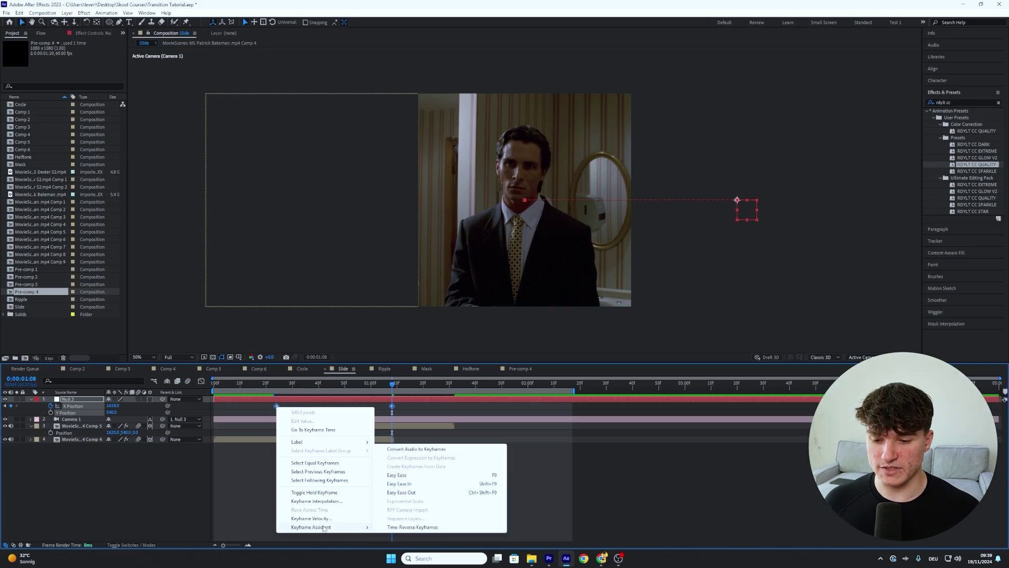
{"action": "left_click", "coordinate": [413, 475]}
{"action": "left_click", "coordinate": [202, 380]}
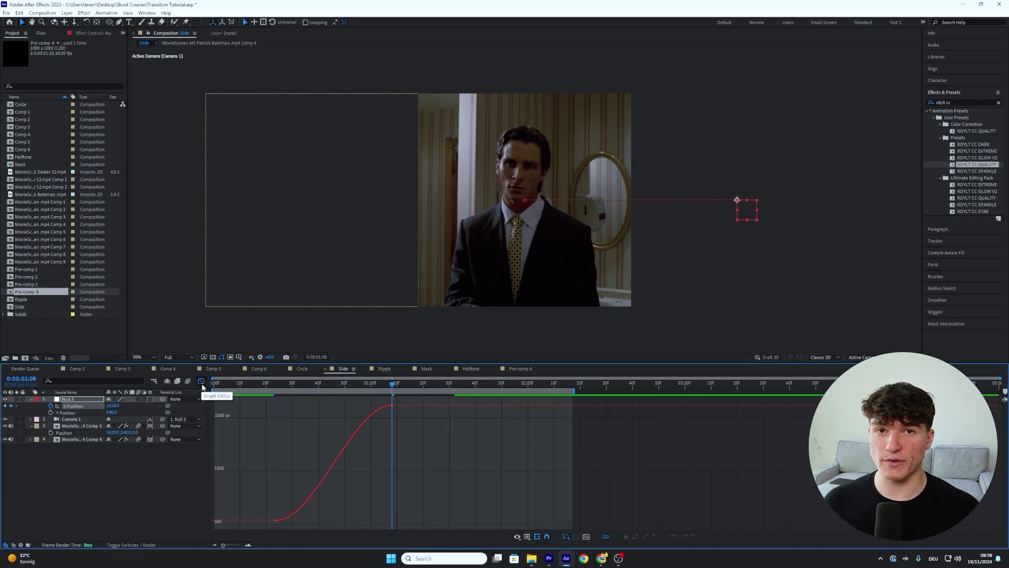
{"action": "right_click", "coordinate": [296, 428]}
{"action": "left_click", "coordinate": [323, 346]}
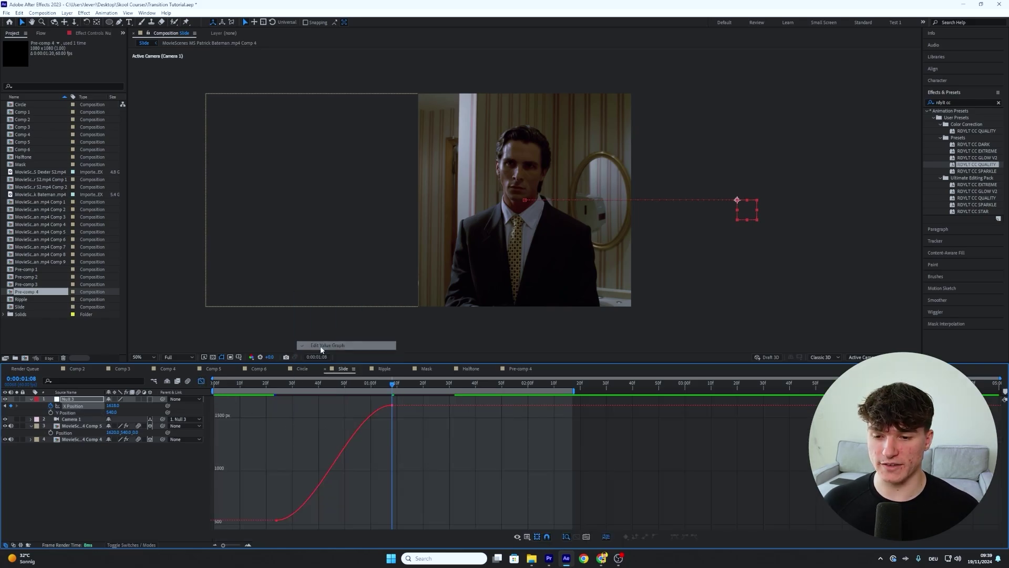
- Lengthen the ease handles of both null X Position keyframes in the value graph to steepen the middle of the curve
{"action": "left_click", "coordinate": [276, 521]}
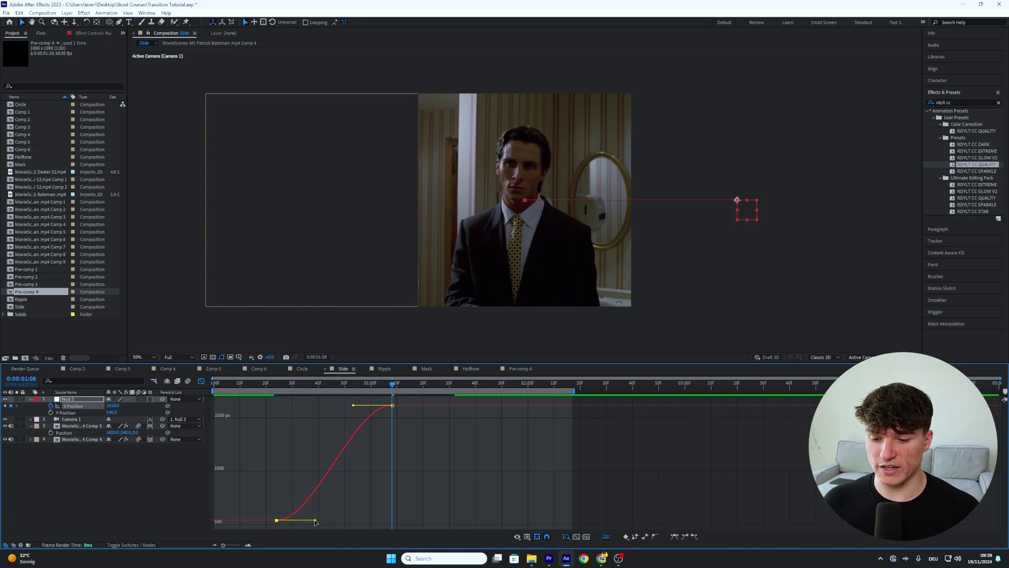
{"action": "left_click_drag", "start_coordinate": [318, 523], "coordinate": [356, 520]}
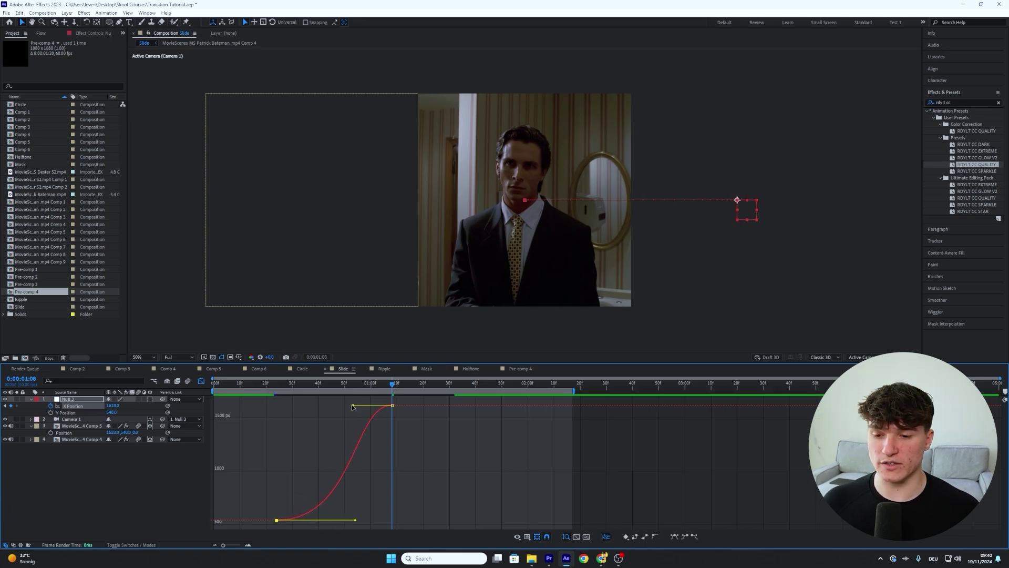
{"action": "left_click_drag", "start_coordinate": [352, 406], "coordinate": [317, 407]}
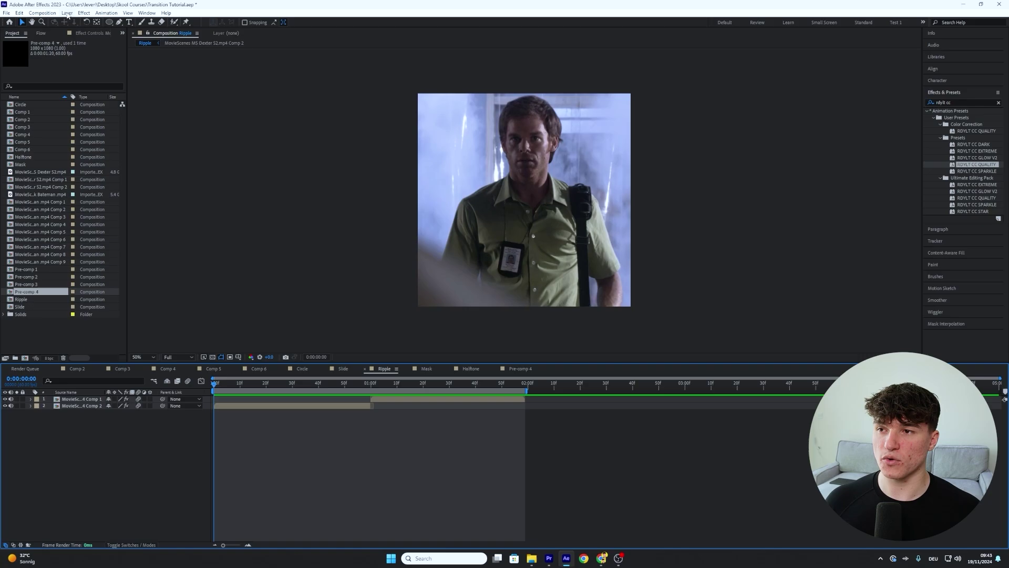
- Create an adjustment layer above the two clips in the Ripple composition
{"action": "left_click", "coordinate": [68, 13]}
{"action": "mouse_move", "coordinate": [79, 23]}
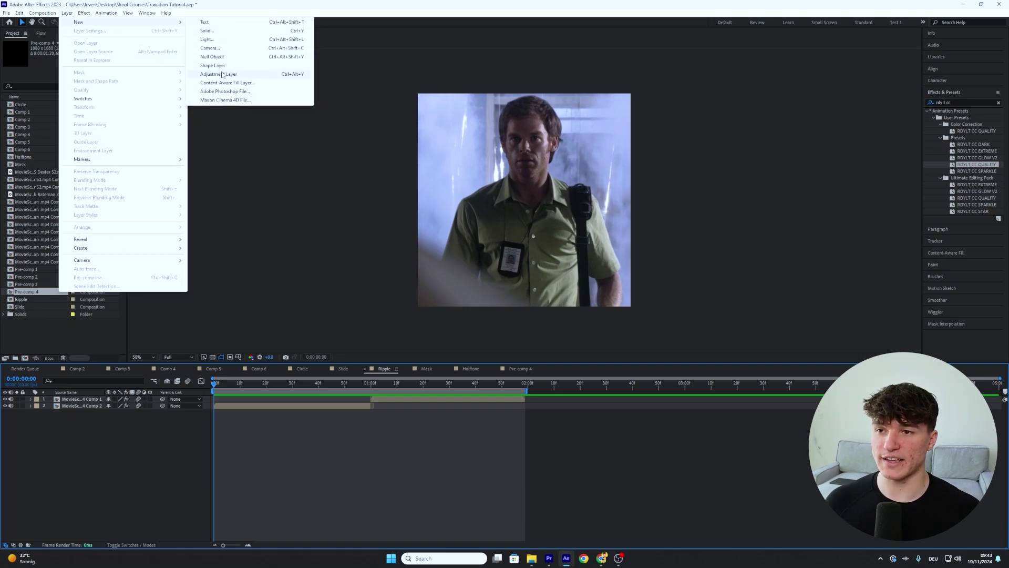
{"action": "left_click", "coordinate": [223, 74]}
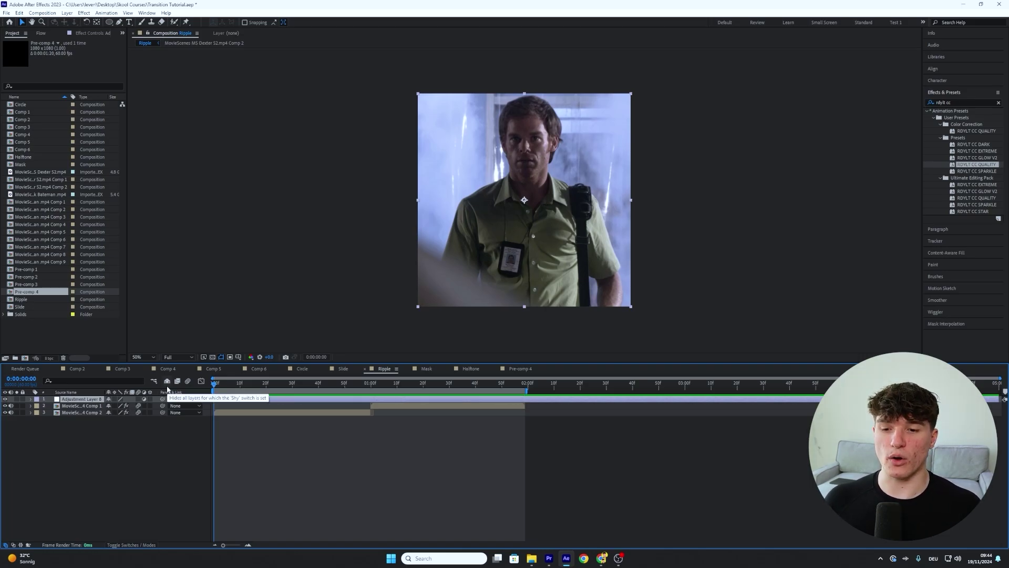
- Split the adjustment layer at 0:00:00:40, before the cut between the clips, and delete its earlier part
{"action": "left_click", "coordinate": [370, 385]}
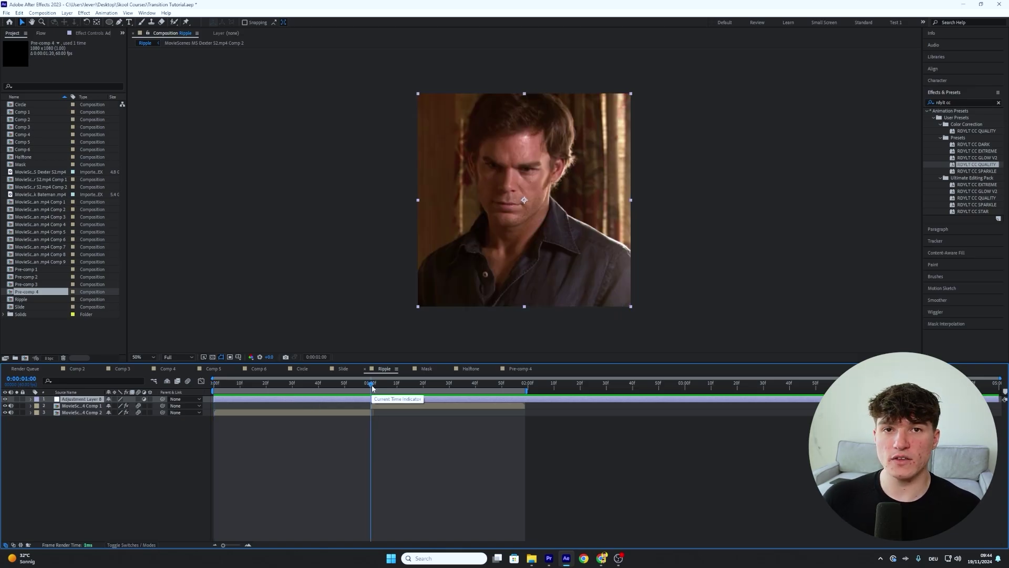
{"action": "left_click", "coordinate": [318, 389]}
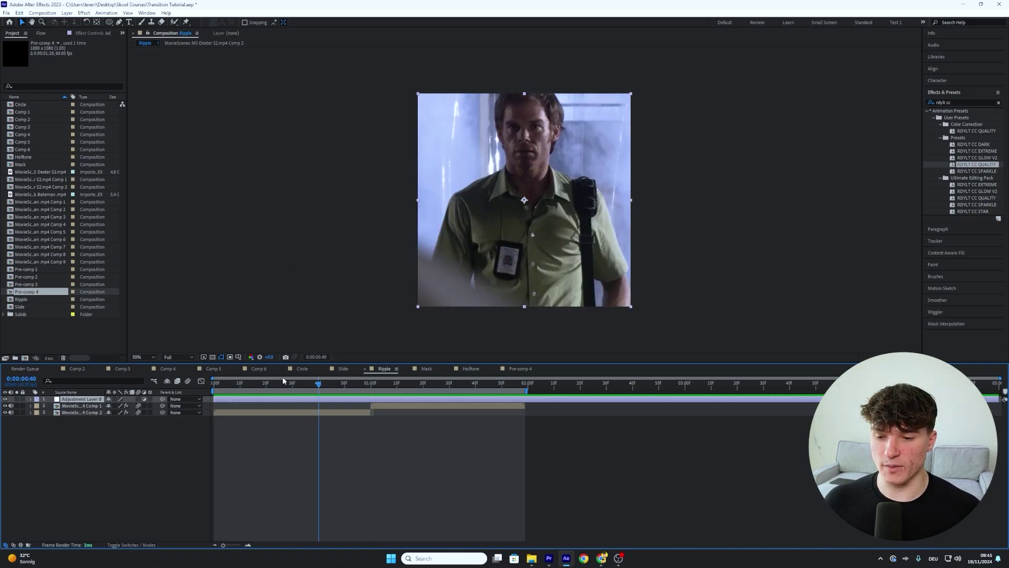
{"action": "key", "text": "ctrl+shift+d"}
{"action": "left_click", "coordinate": [283, 406]}
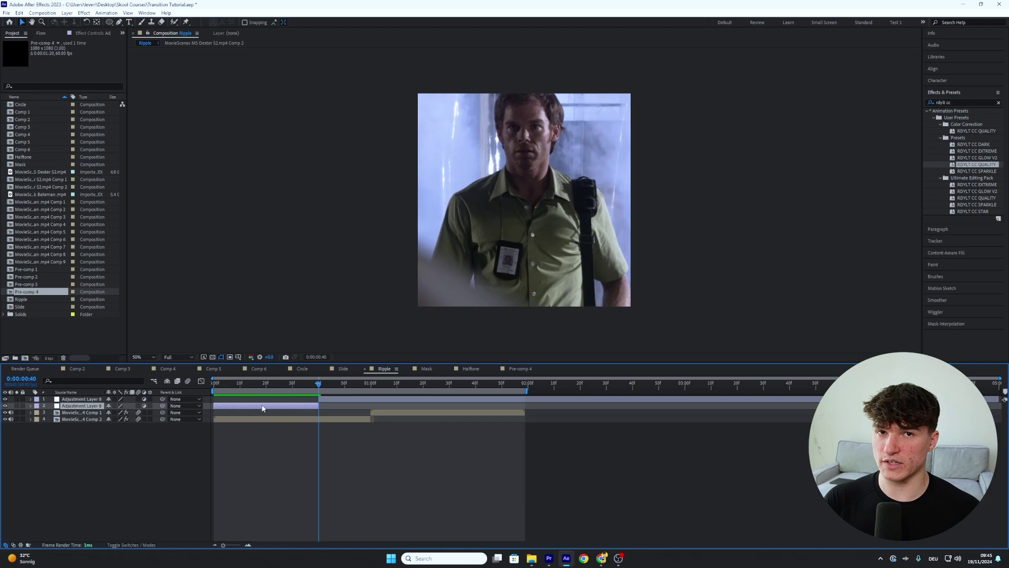
{"action": "key", "text": "Delete"}
- Split the adjustment layer at 0:00:01:30, after the cut between the clips, and delete its remaining part
{"action": "left_click", "coordinate": [372, 387]}
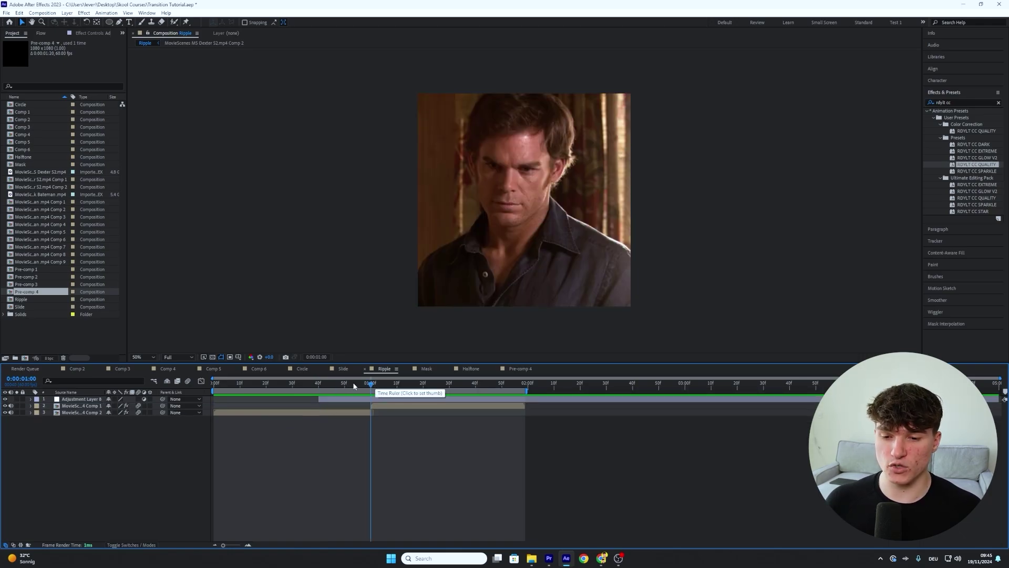
{"action": "left_click", "coordinate": [450, 383]}
{"action": "left_click", "coordinate": [451, 401]}
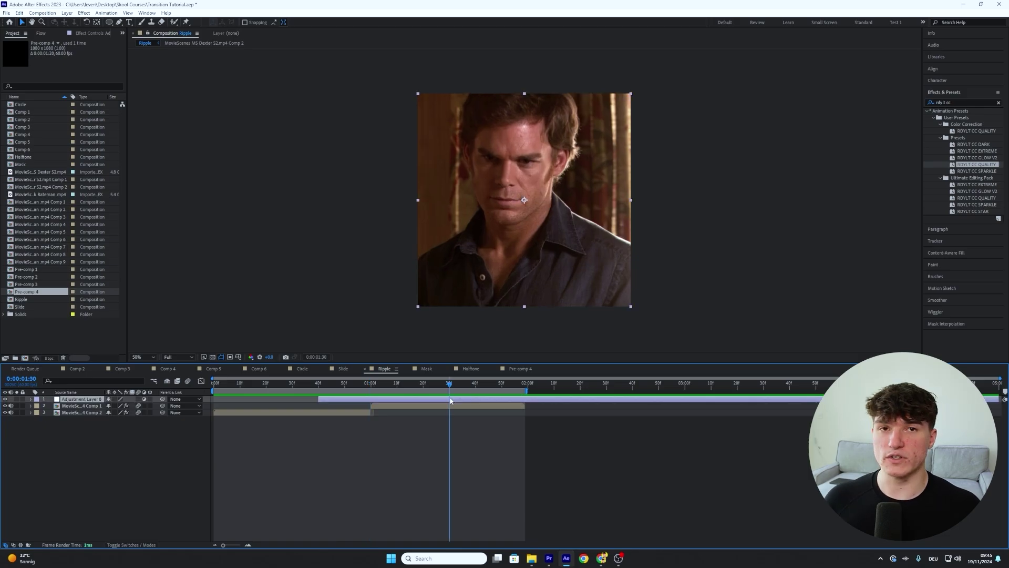
{"action": "key", "text": "ctrl+shift+d"}
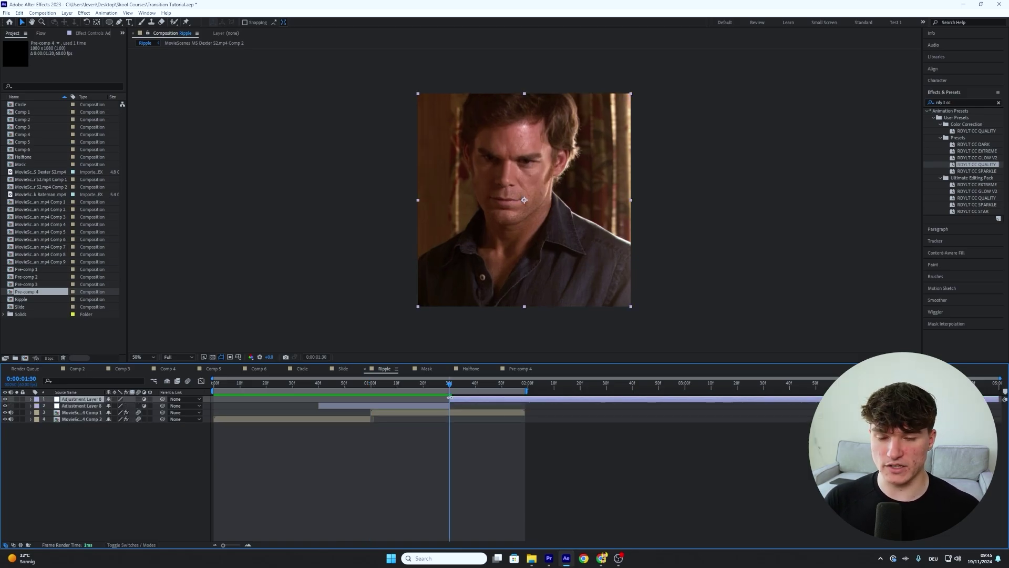
{"action": "key", "text": "Delete"}
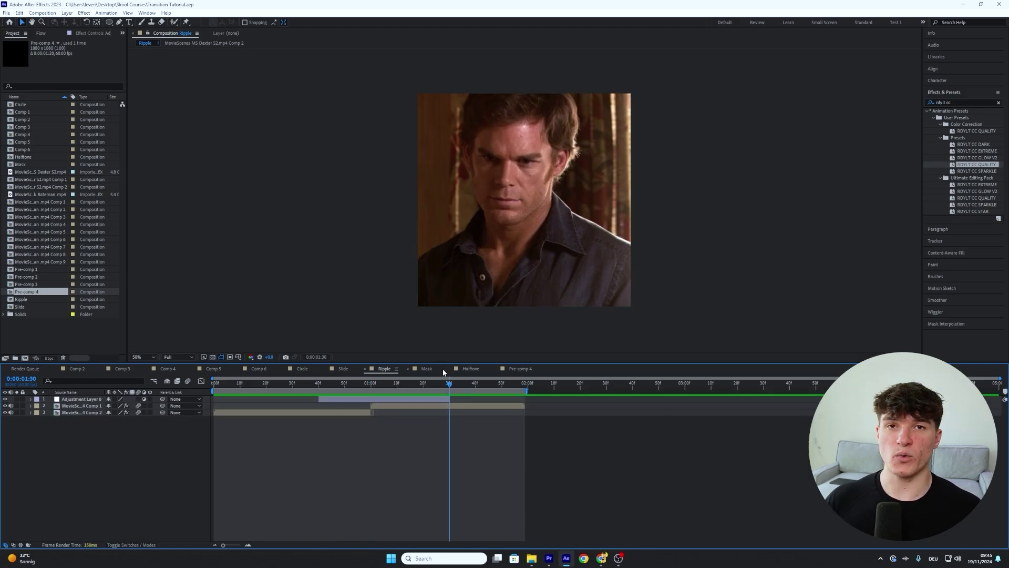
- Apply the BCC Ripple Dissolve effect to the adjustment layer and set its Height to 15
{"action": "left_click", "coordinate": [946, 102]}
{"action": "type", "text": "bcc rip"}
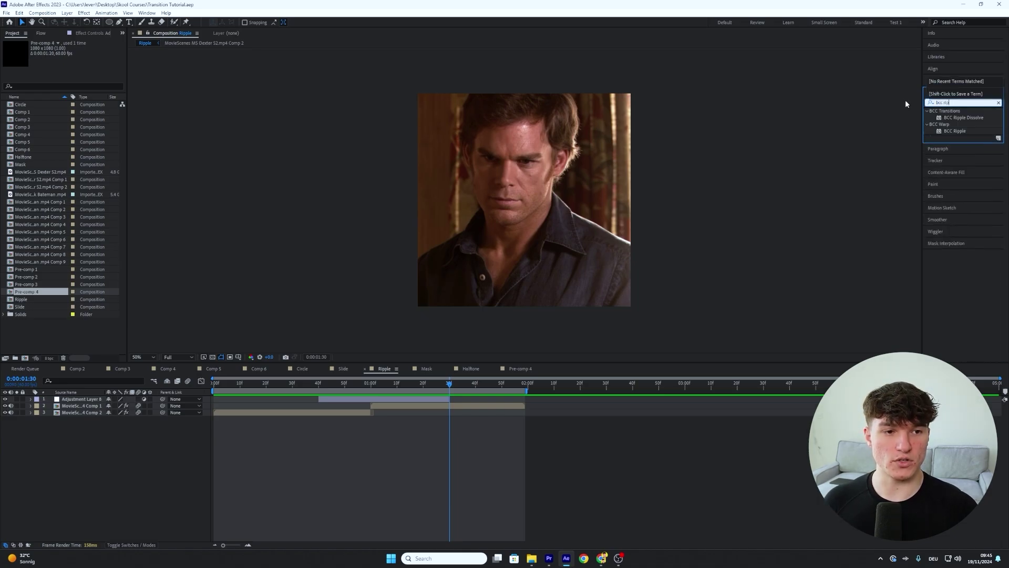
{"action": "left_click_drag", "start_coordinate": [964, 117], "coordinate": [326, 399]}
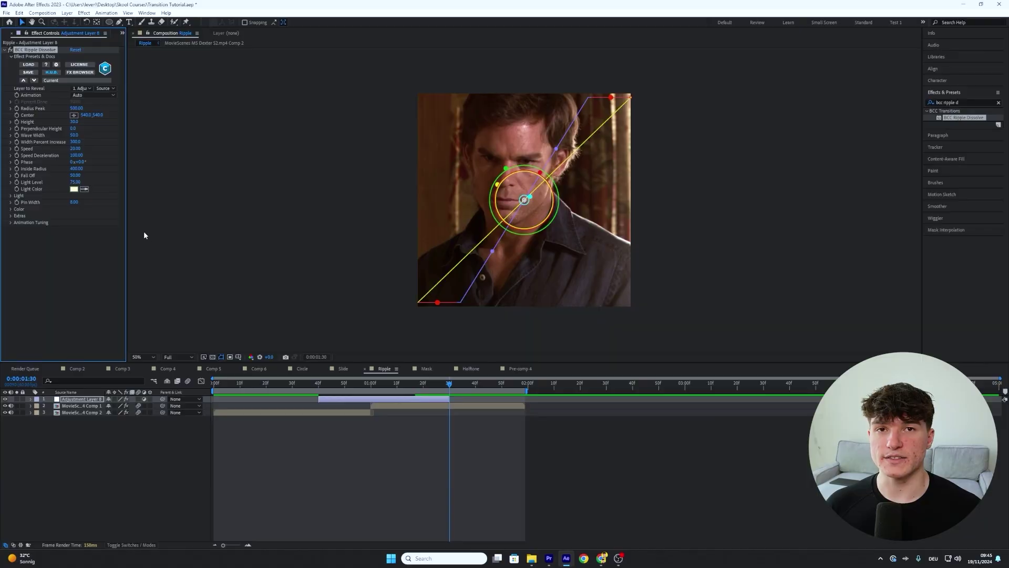
{"action": "left_click", "coordinate": [74, 122]}
{"action": "type", "text": "15"}
{"action": "key", "text": "Return"}
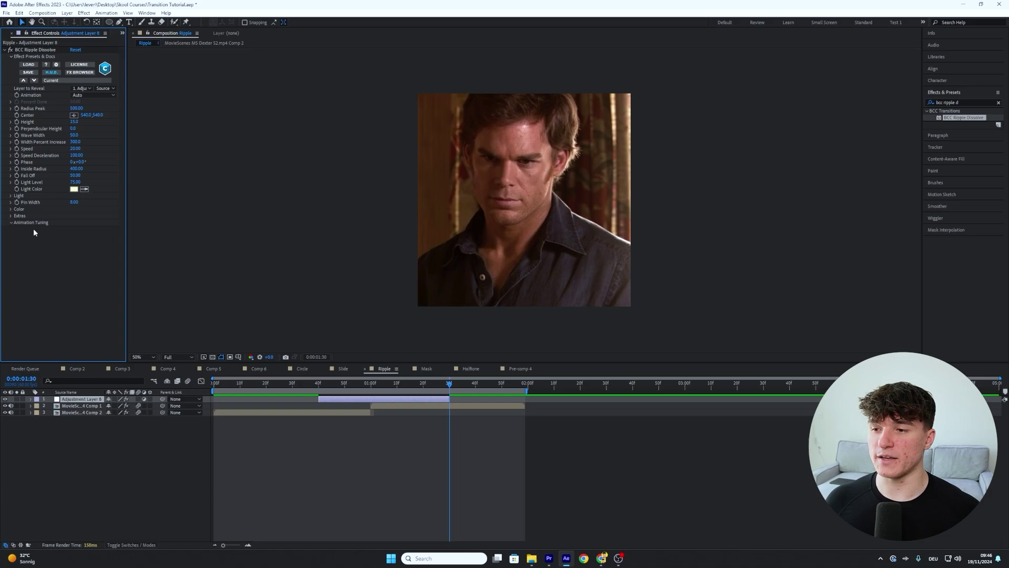
- Set Ease In to 100 in the Animation Tuning settings of BCC Ripple Dissolve
{"action": "left_click", "coordinate": [10, 223]}
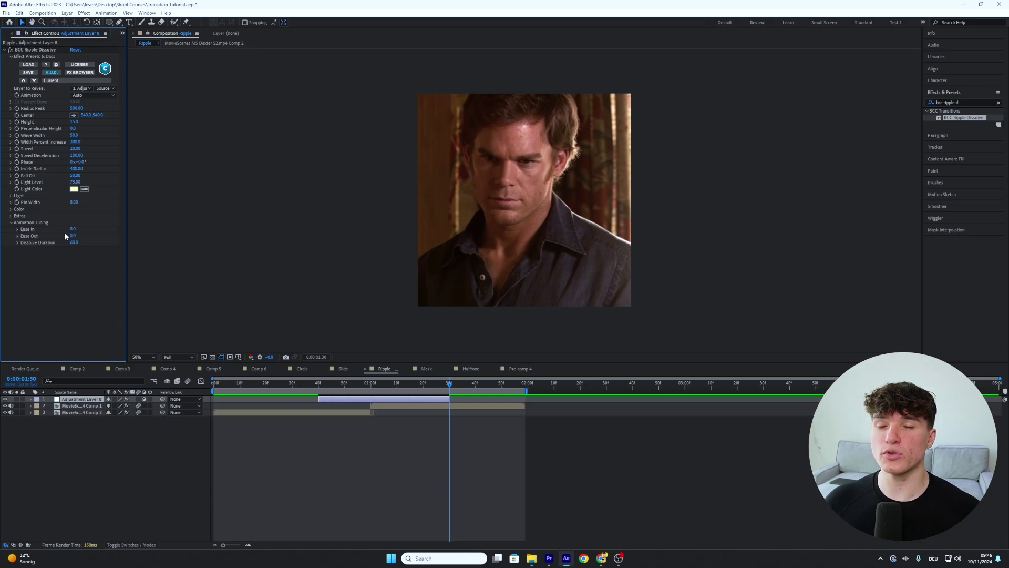
{"action": "left_click", "coordinate": [73, 229]}
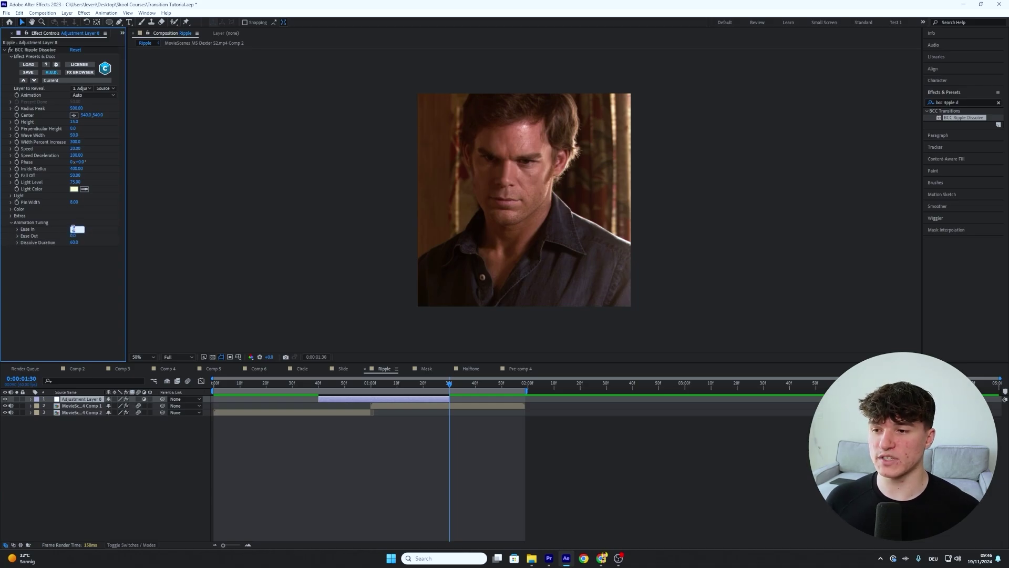
{"action": "type", "text": "1"}
{"action": "type", "text": "00"}
{"action": "key", "text": "Return"}
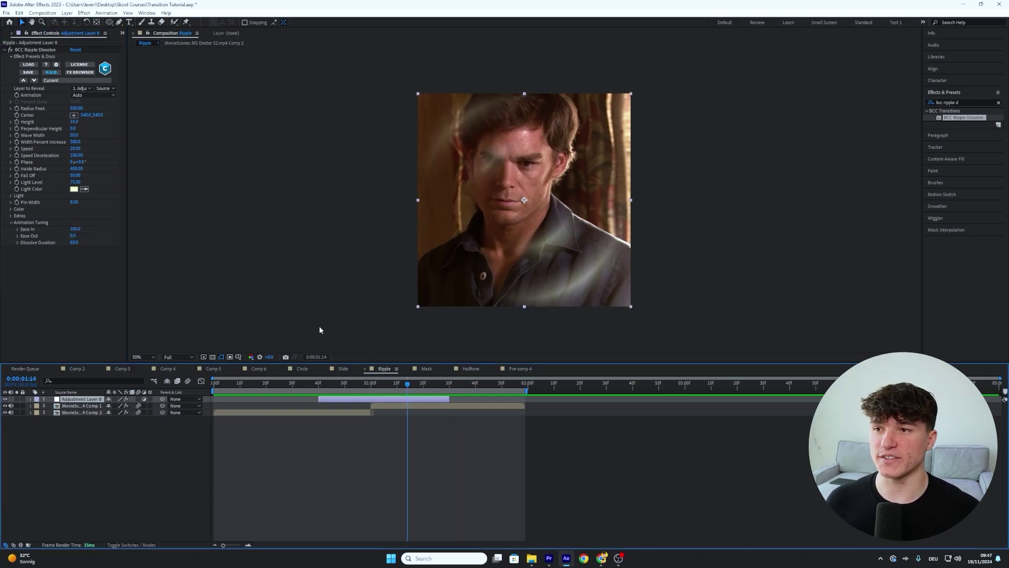
- Create a full-frame deep red solid above the adjustment layer
{"action": "left_click", "coordinate": [67, 13]}
{"action": "mouse_move", "coordinate": [110, 23]}
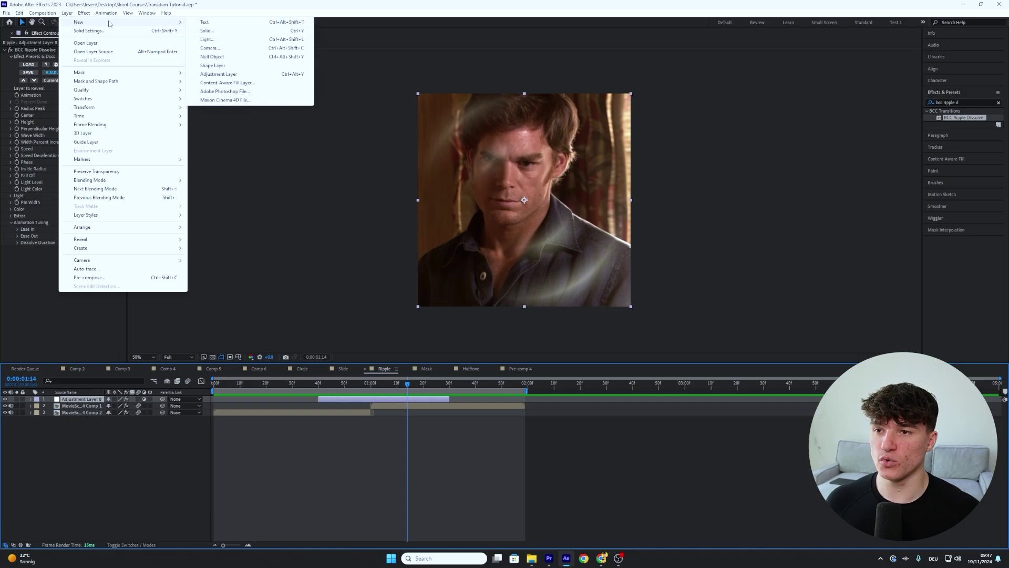
{"action": "left_click", "coordinate": [227, 33]}
{"action": "left_click", "coordinate": [308, 231]}
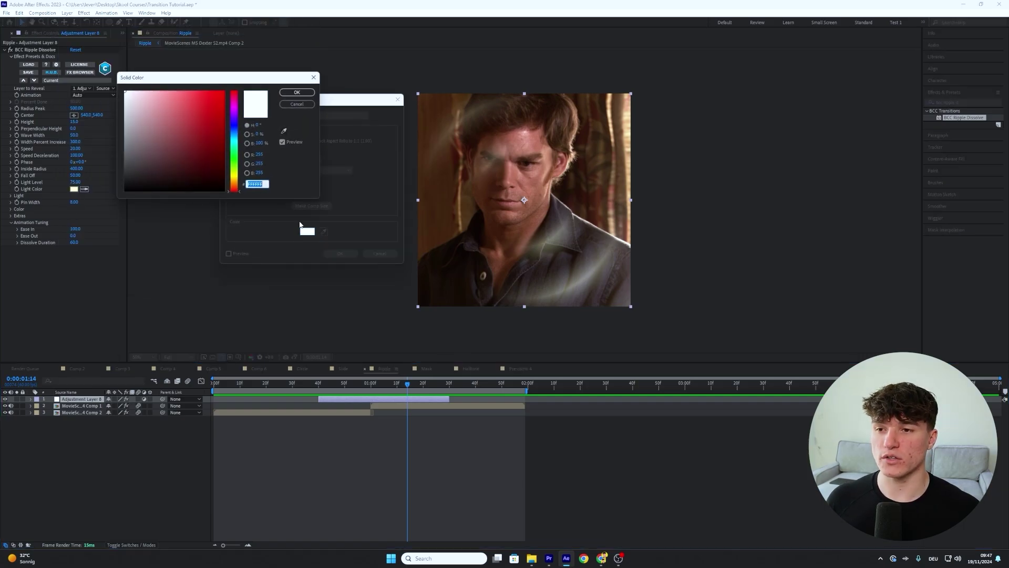
{"action": "left_click", "coordinate": [224, 134]}
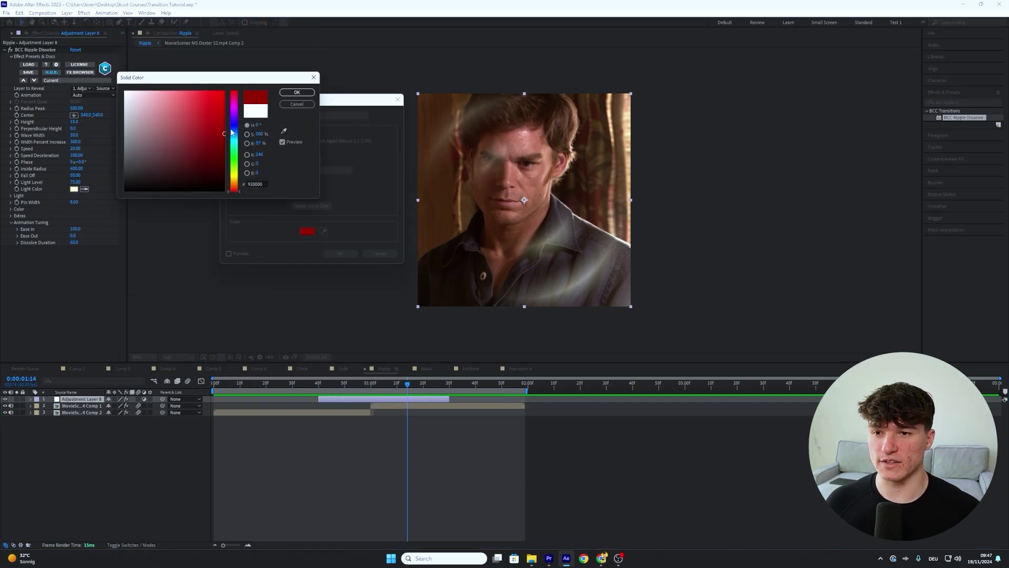
{"action": "left_click", "coordinate": [297, 92]}
{"action": "left_click", "coordinate": [340, 253]}
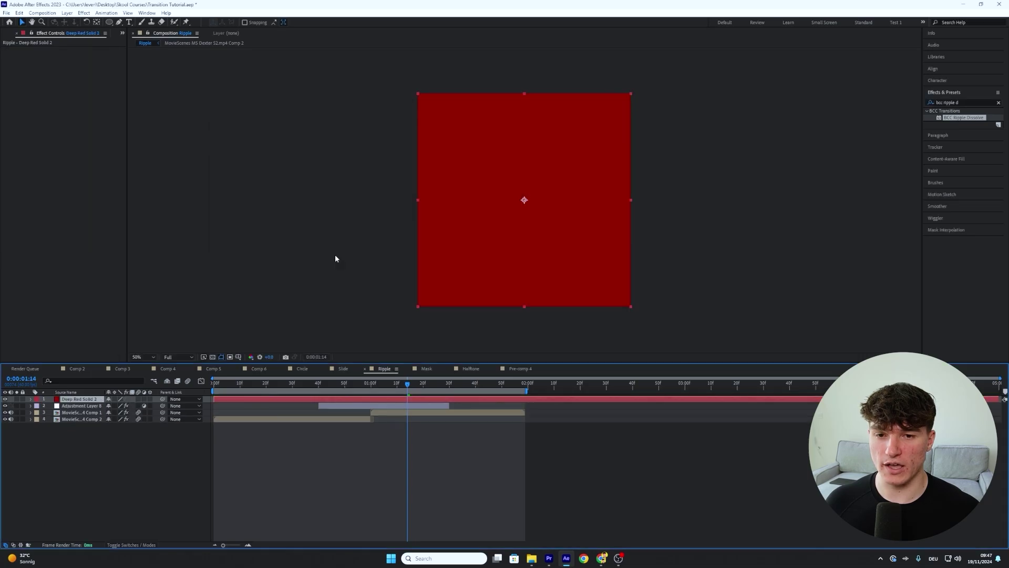
- Trim the red solid to run from 0:00:00:40 to 0:00:01:30, matching the adjustment layer, and delete the leftover parts
{"action": "left_click", "coordinate": [319, 388]}
{"action": "key", "text": "ctrl+shift+d"}
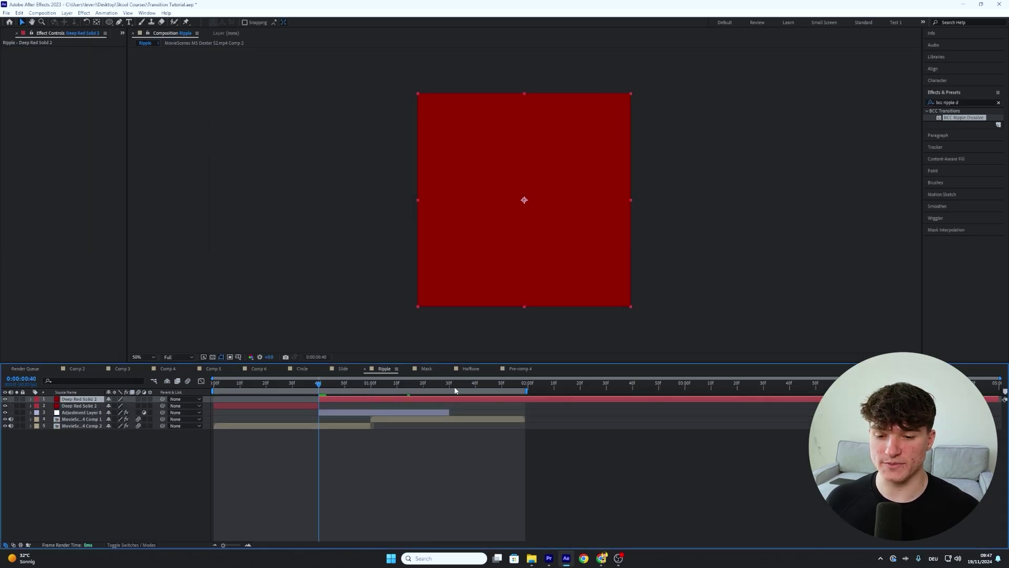
{"action": "left_click", "coordinate": [451, 389]}
{"action": "key", "text": "ctrl+shift+d"}
{"action": "key", "text": "Delete"}
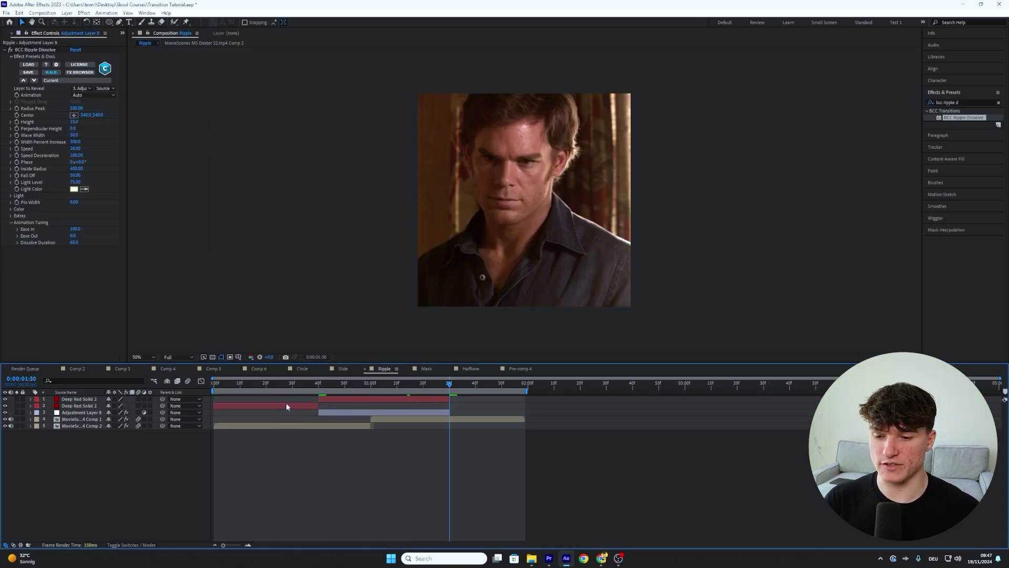
{"action": "left_click", "coordinate": [286, 403]}
{"action": "key", "text": "Delete"}
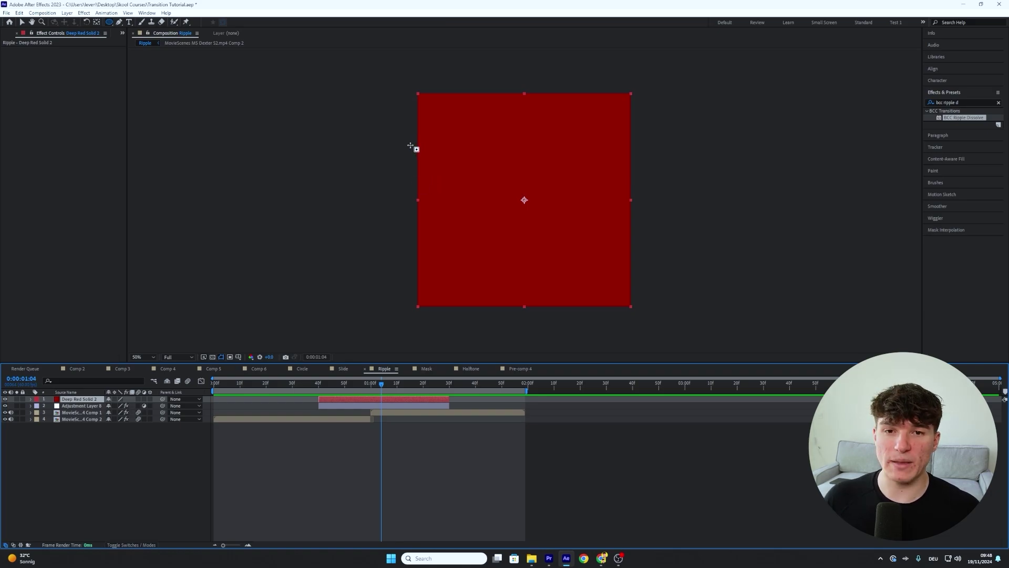
- Draw a centered circular mask about twice the frame's width on the red solid and keyframe its Mask Path at 0:00:00:40
{"action": "key", "text": "comma"}
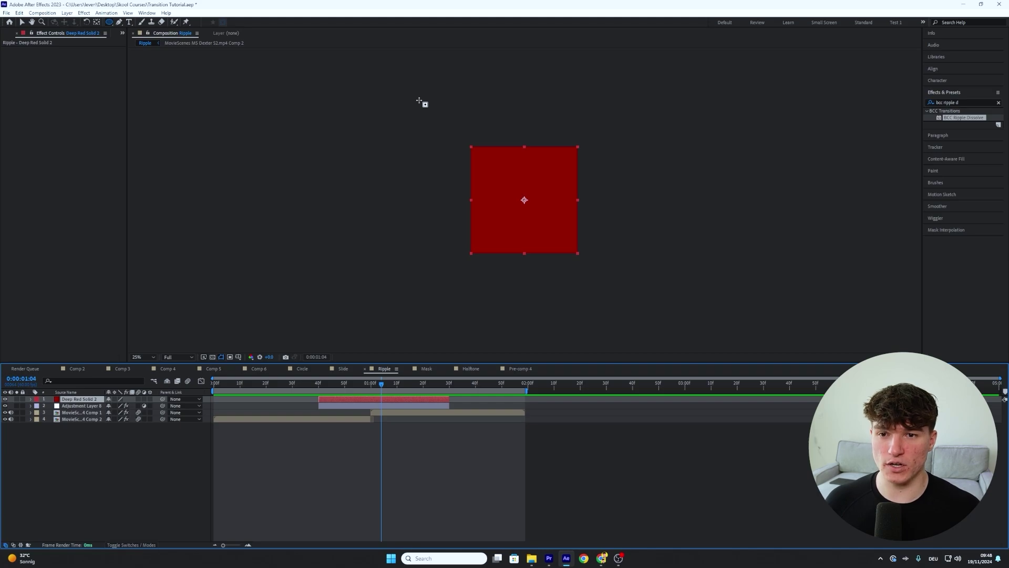
{"action": "left_click_drag", "start_coordinate": [419, 99], "coordinate": [629, 305]}
{"action": "key", "text": "v"}
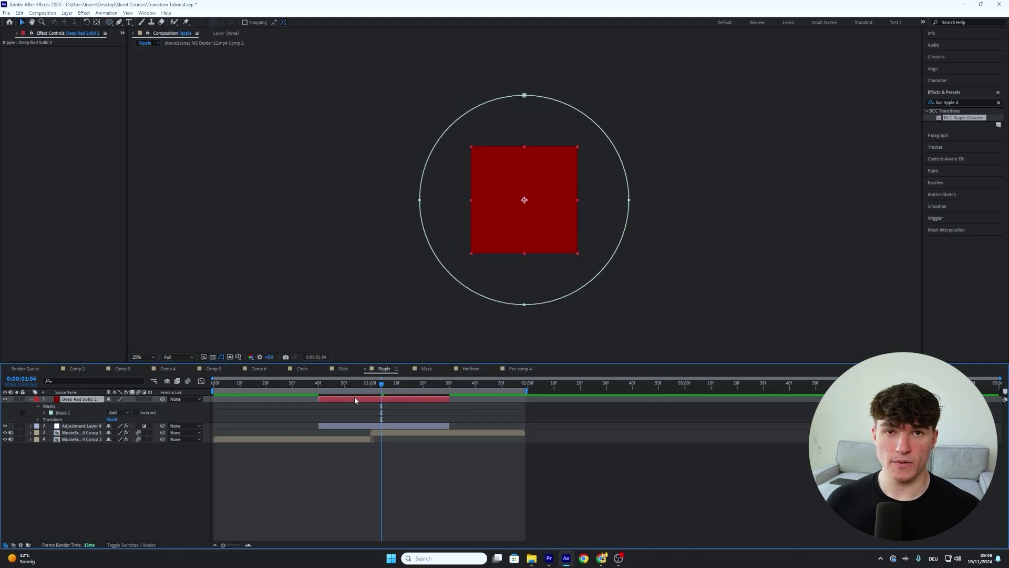
{"action": "key", "text": "m"}
{"action": "left_click_drag", "start_coordinate": [381, 384], "coordinate": [319, 388]}
{"action": "left_click", "coordinate": [58, 413]}
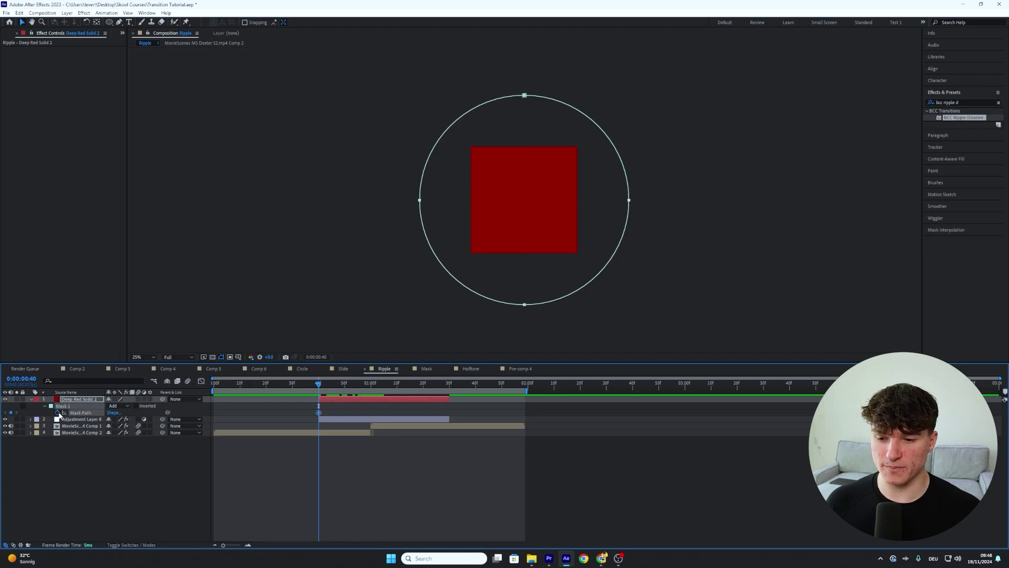
- Shrink the circular mask about its center to roughly half the frame's width at 0:00:01:00
{"action": "left_click", "coordinate": [371, 388]}
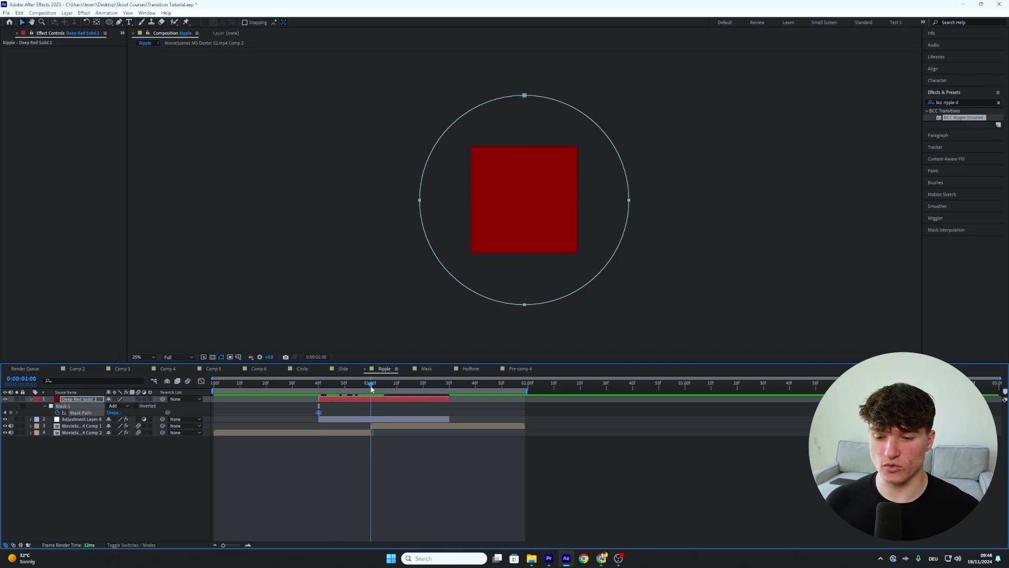
{"action": "double_click", "coordinate": [592, 281]}
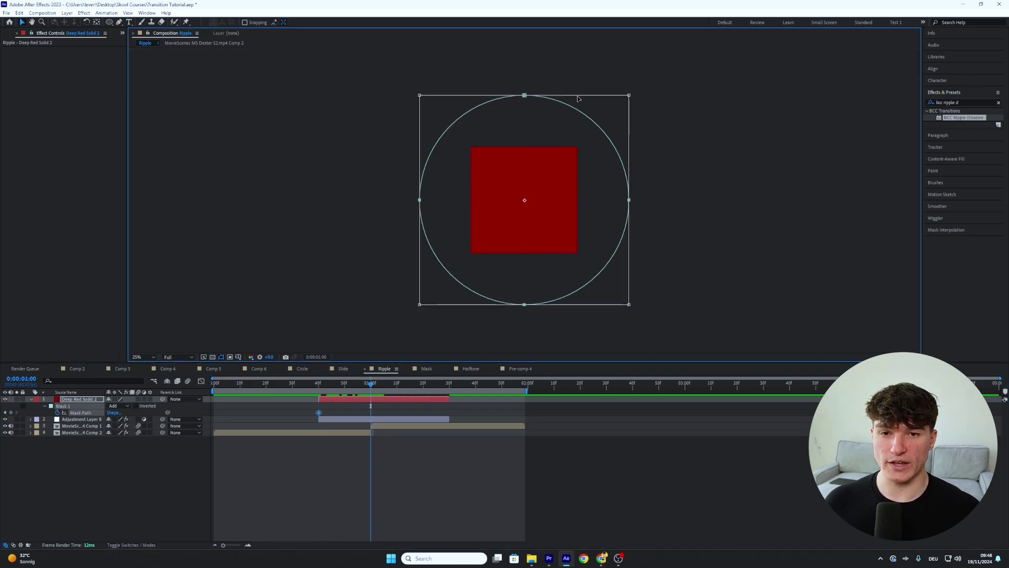
{"action": "left_click_drag", "start_coordinate": [633, 306], "coordinate": [535, 252]}
{"action": "scroll", "coordinate": [526, 216], "scroll_direction": "up", "scroll_amount": 2}
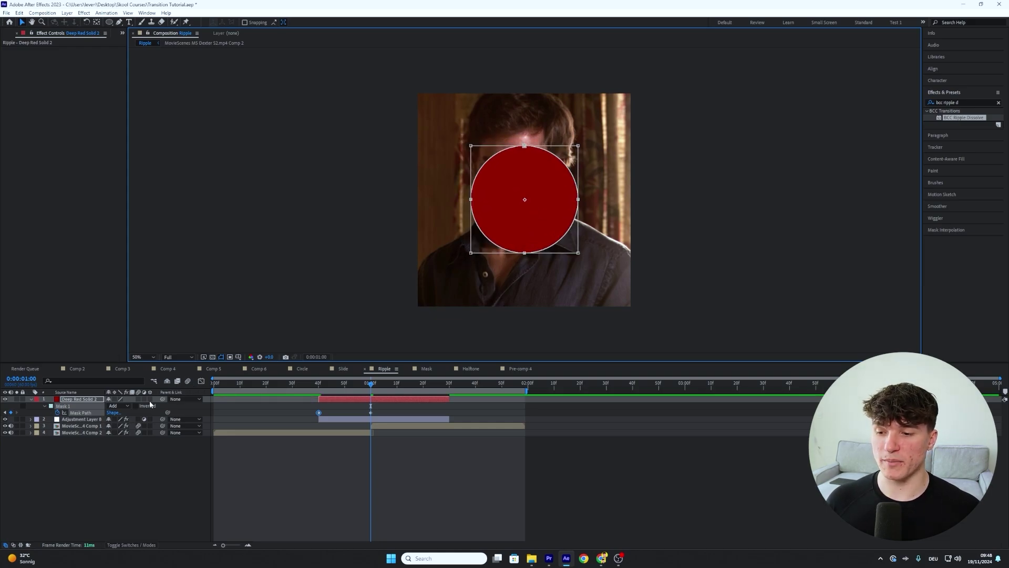
- Invert the red solid's mask and set its Mask Feather to 250 pixels
{"action": "left_click", "coordinate": [136, 406]}
{"action": "key", "text": "f"}
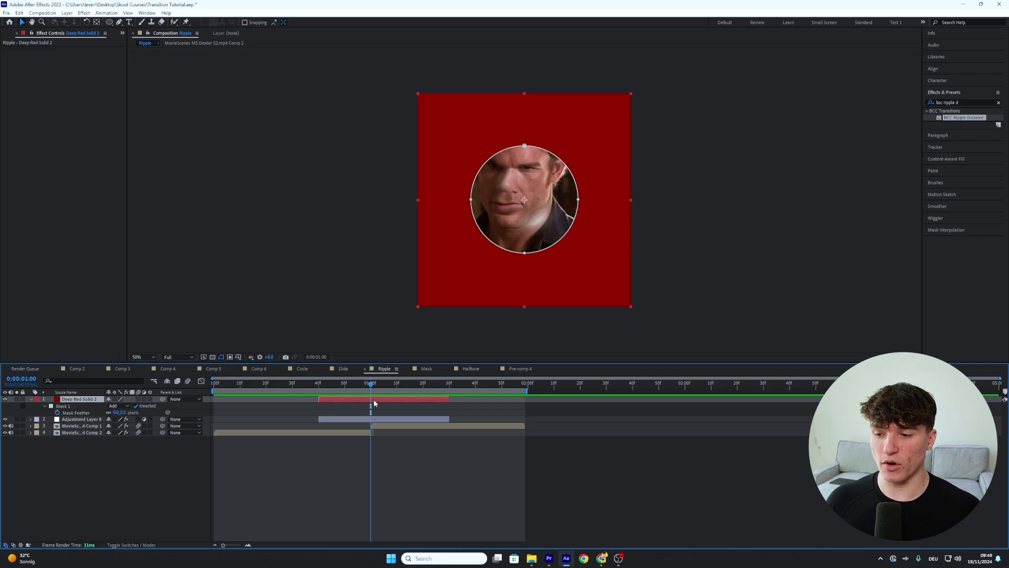
{"action": "left_click", "coordinate": [117, 413]}
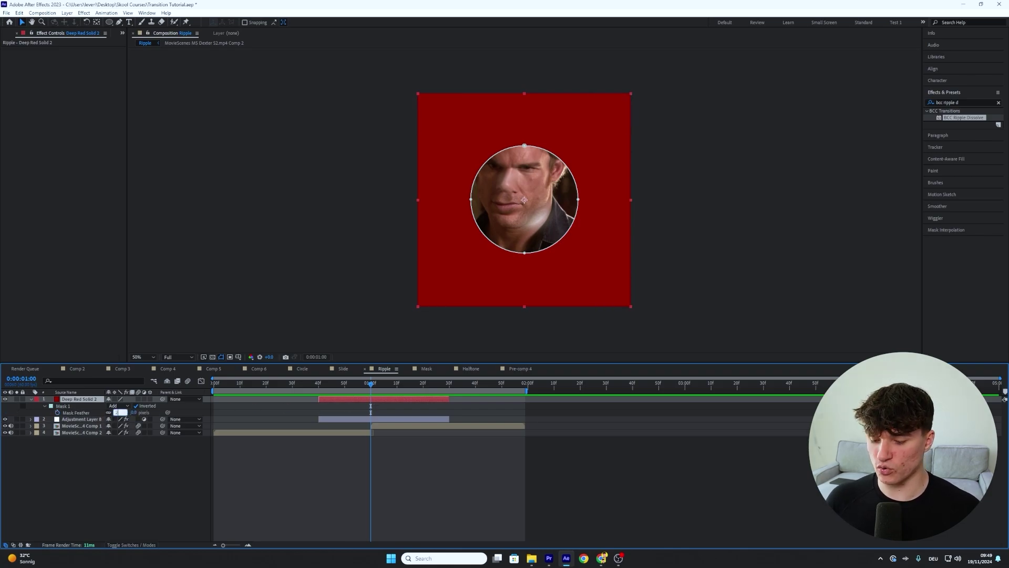
{"action": "type", "text": "250"}
{"action": "key", "text": "Return"}
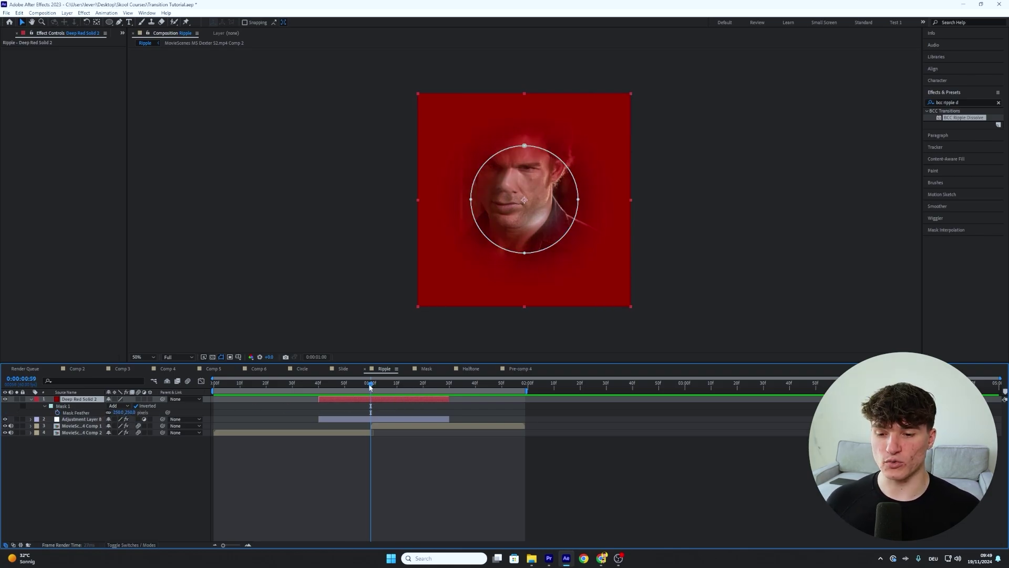
- Keyframe the red solid's Opacity at 100% at 0:00:00:40 and at 0% at 0:00:01:30
{"action": "left_click_drag", "start_coordinate": [371, 385], "coordinate": [322, 389]}
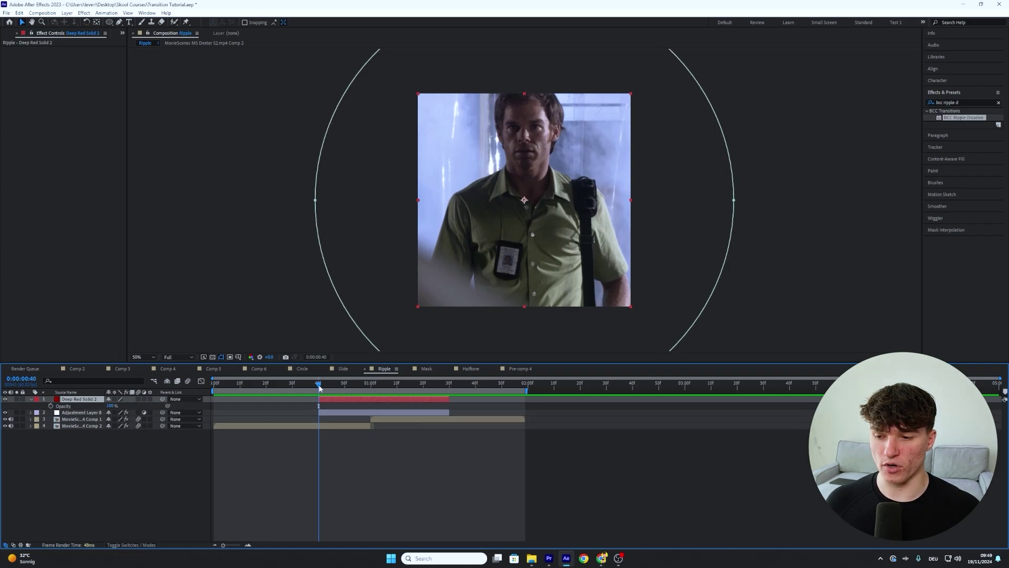
{"action": "left_click", "coordinate": [50, 406]}
{"action": "left_click_drag", "start_coordinate": [431, 384], "coordinate": [448, 385]}
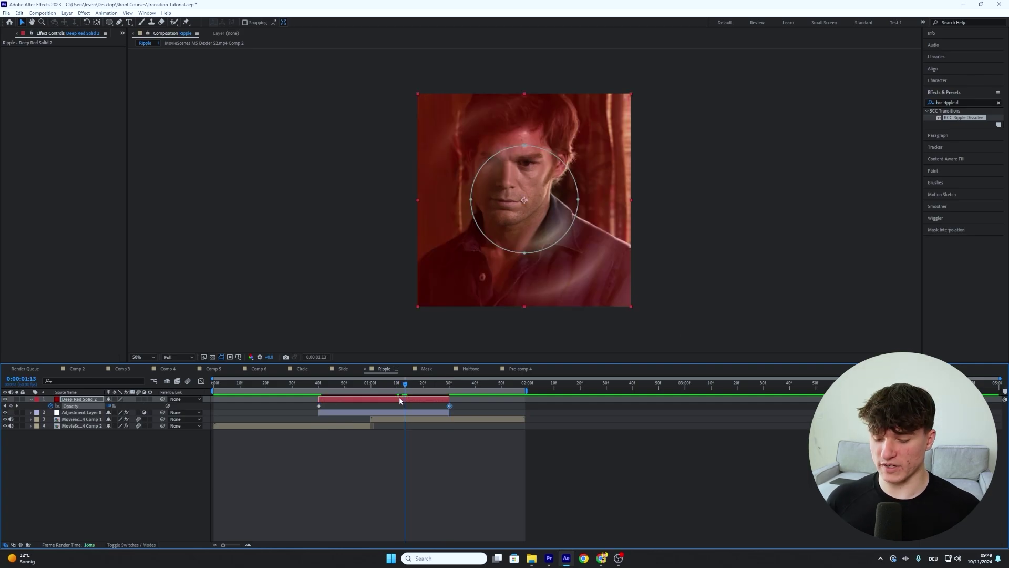
- Apply Easy Ease to all Mask Path and Opacity keyframes of the red solid
{"action": "key", "text": "u"}
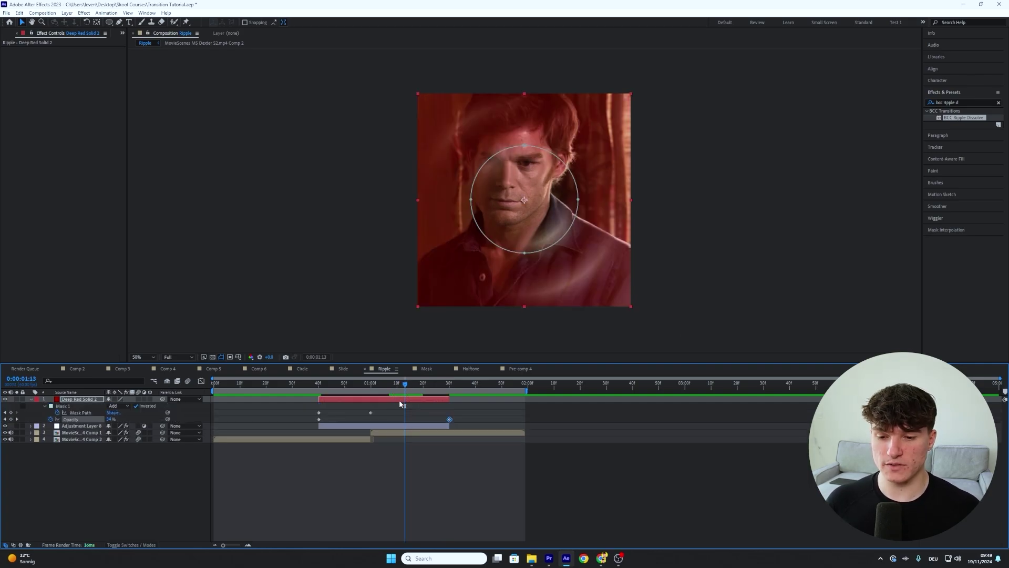
{"action": "left_click_drag", "start_coordinate": [477, 421], "coordinate": [288, 403]}
{"action": "right_click", "coordinate": [319, 420]}
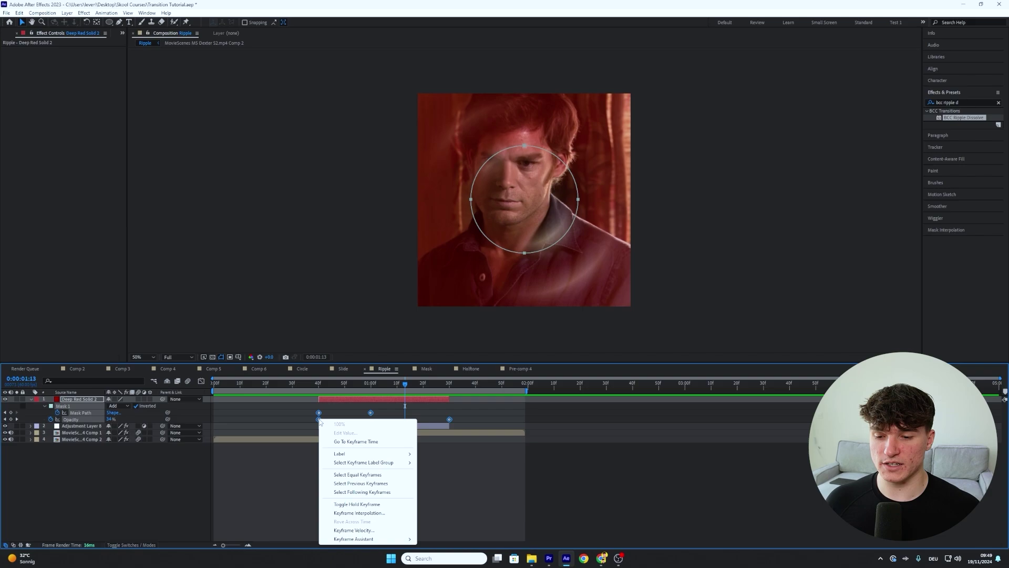
{"action": "mouse_move", "coordinate": [383, 540]}
{"action": "left_click", "coordinate": [451, 488]}
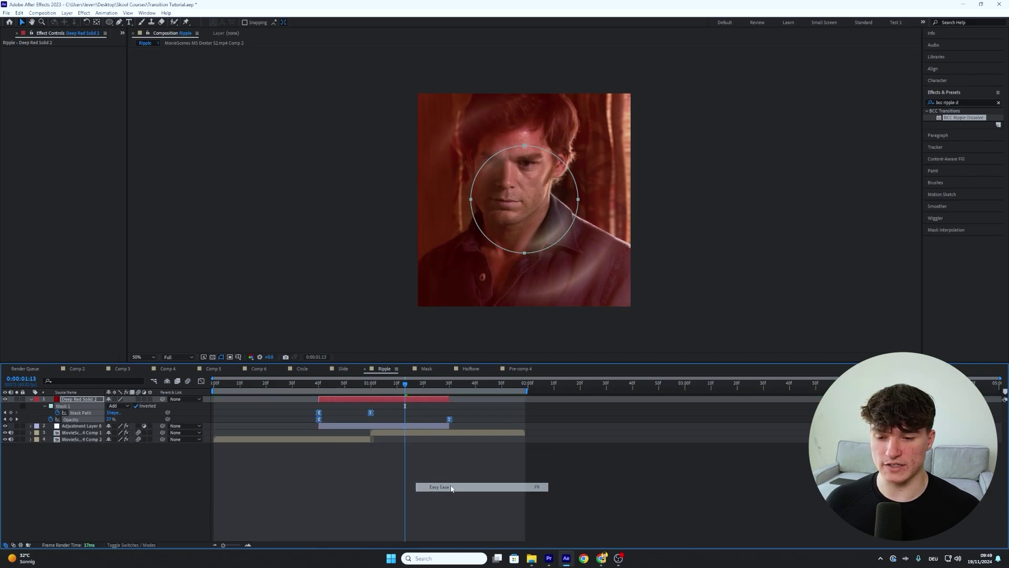
- Reshape the Mask Path speed graph so it builds slowly from the first keyframe and peaks sharply near the last one
{"action": "left_click_drag", "start_coordinate": [383, 415], "coordinate": [323, 404]}
{"action": "left_click", "coordinate": [200, 380]}
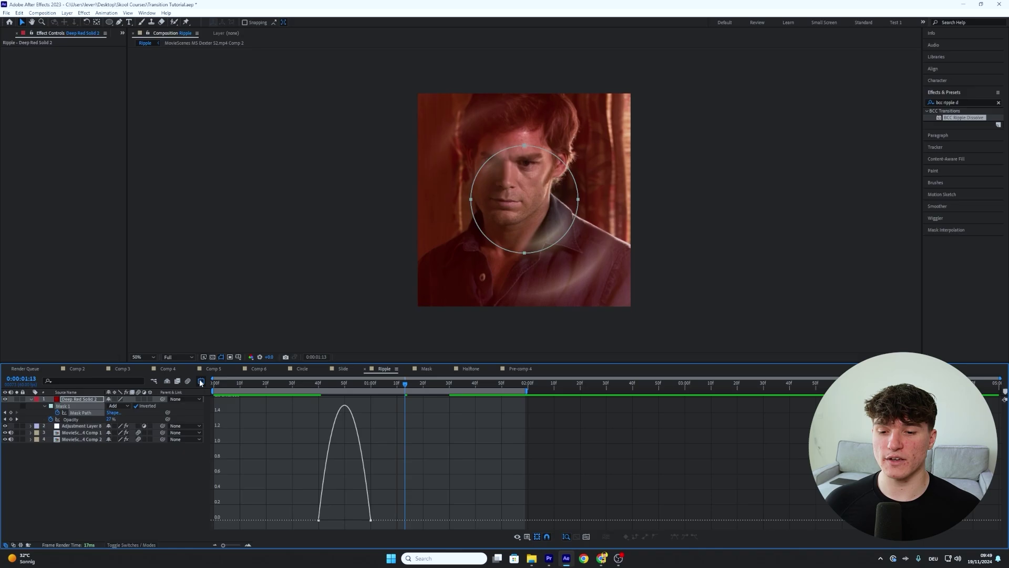
{"action": "left_click", "coordinate": [326, 521]}
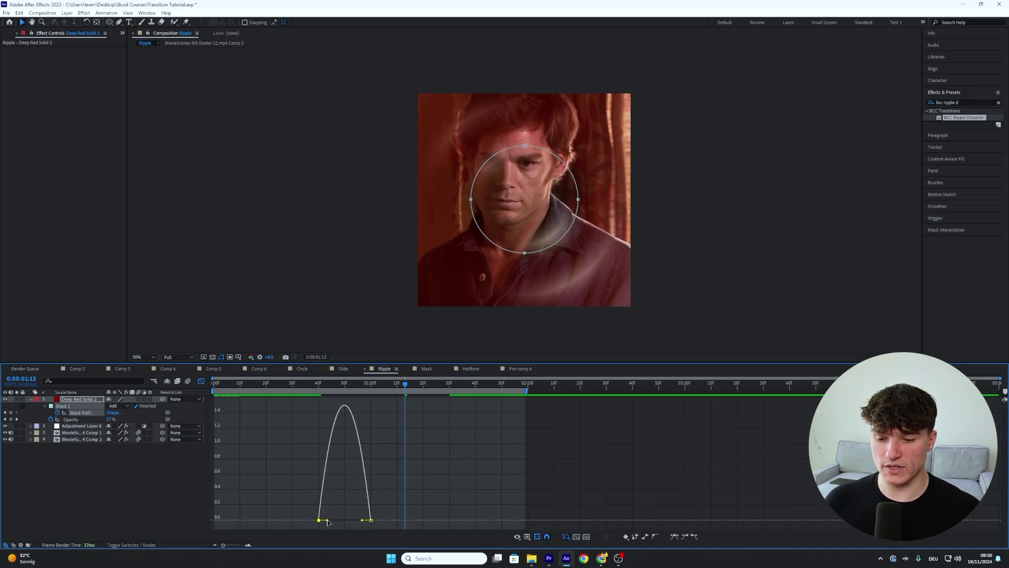
{"action": "left_click_drag", "start_coordinate": [327, 520], "coordinate": [356, 521]}
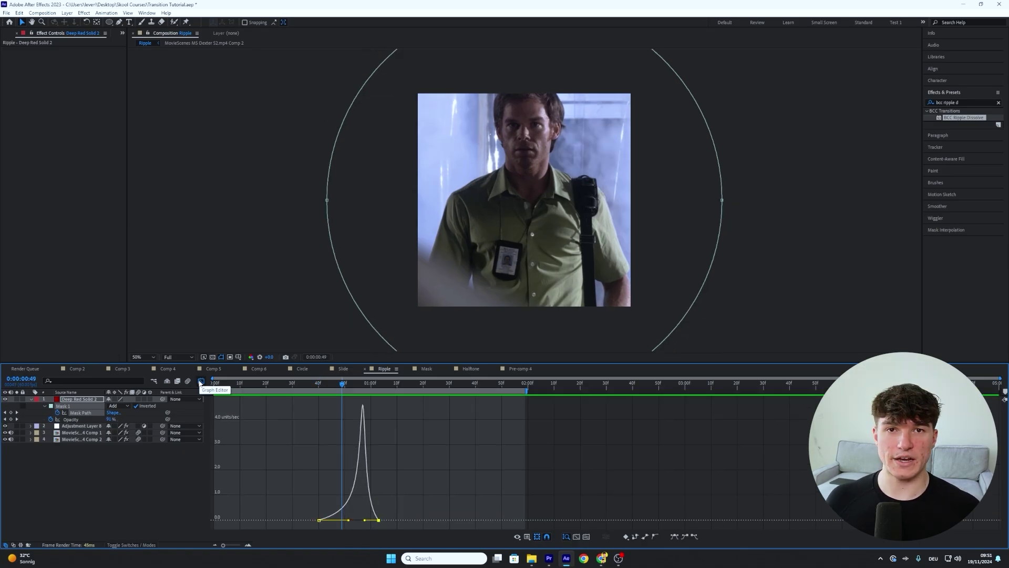
{"action": "left_click", "coordinate": [201, 381]}
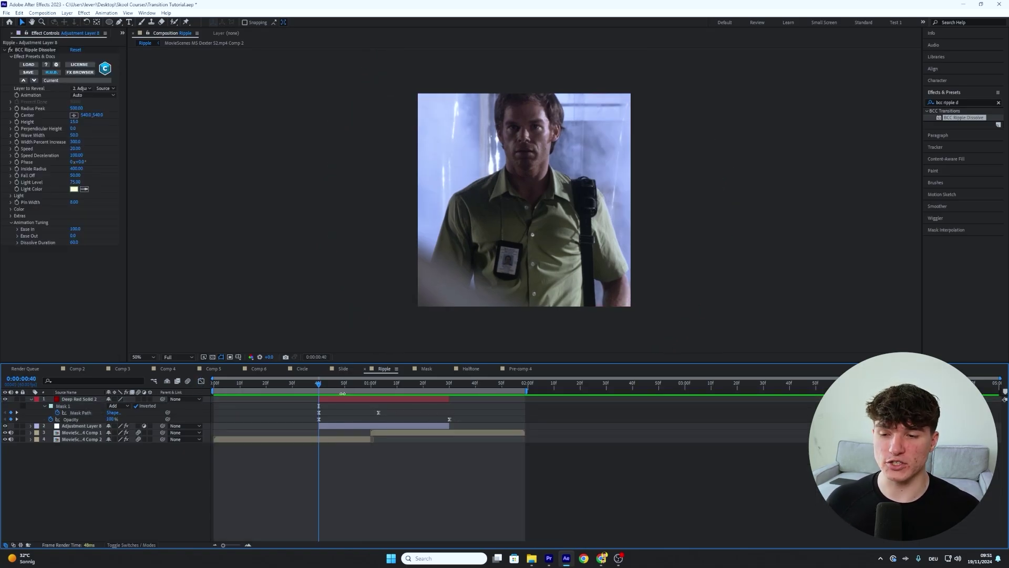
- Add a new adjustment layer above the red solid and trim it to run from 0:00:00:40 to 0:00:01:30
{"action": "left_click", "coordinate": [67, 13]}
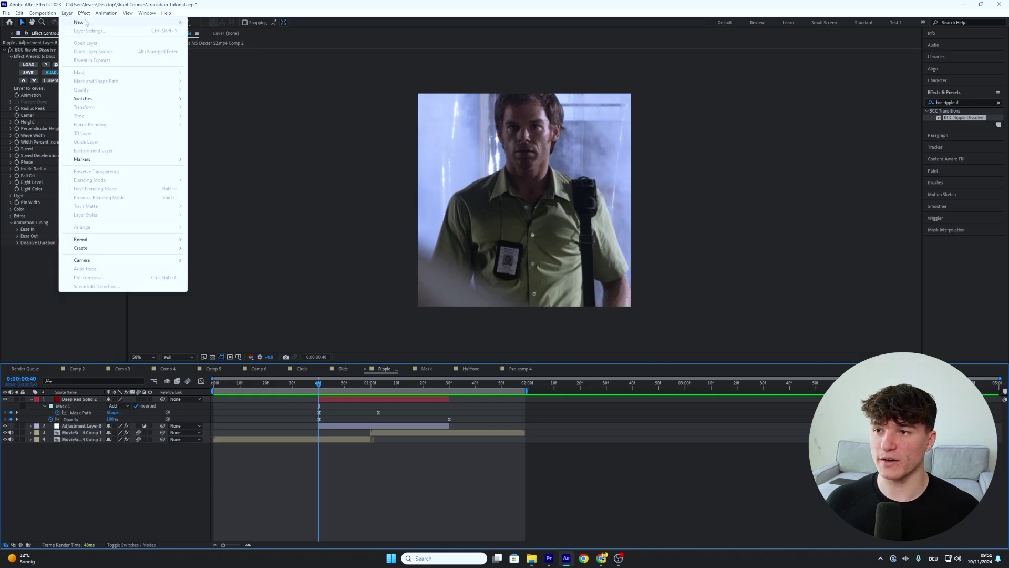
{"action": "mouse_move", "coordinate": [88, 23]}
{"action": "left_click", "coordinate": [209, 74]}
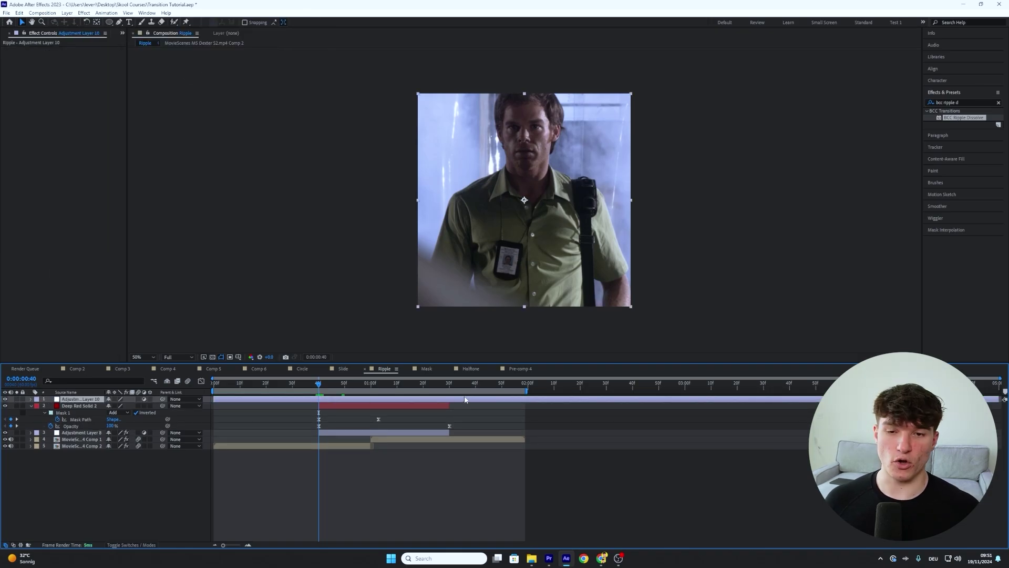
{"action": "key", "text": "ctrl+shift+d"}
{"action": "left_click", "coordinate": [450, 385]}
{"action": "key", "text": "ctrl+shift+d"}
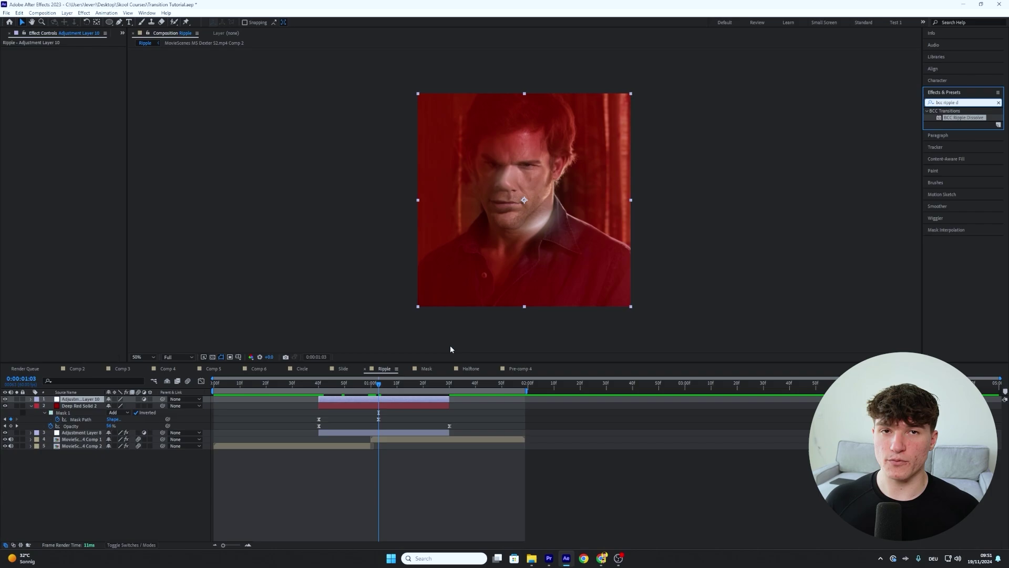
- Find the S_Shake effect and apply it to the new adjustment layer
{"action": "key", "text": "BackSpace"}
{"action": "key", "text": "BackSpace"}
{"action": "key", "text": "BackSpace"}
{"action": "key", "text": "BackSpace"}
{"action": "key", "text": "BackSpace"}
{"action": "key", "text": "BackSpace"}
{"action": "key", "text": "BackSpace"}
{"action": "key", "text": "BackSpace"}
{"action": "key", "text": "BackSpace"}
{"action": "key", "text": "BackSpace"}
{"action": "key", "text": "BackSpace"}
{"action": "key", "text": "BackSpace"}
{"action": "type", "text": "s_shak"}
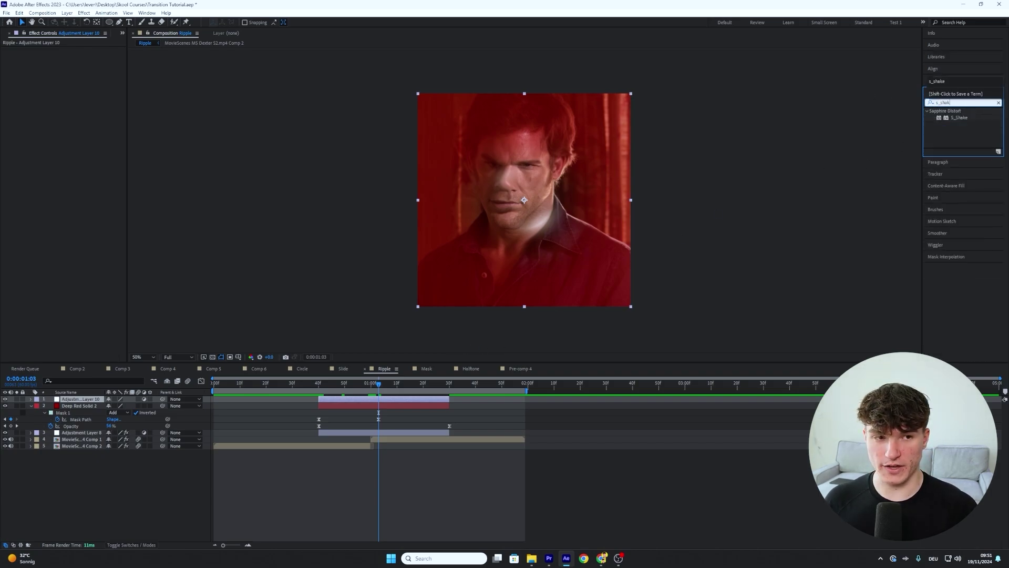
{"action": "left_click_drag", "start_coordinate": [959, 117], "coordinate": [392, 401]}
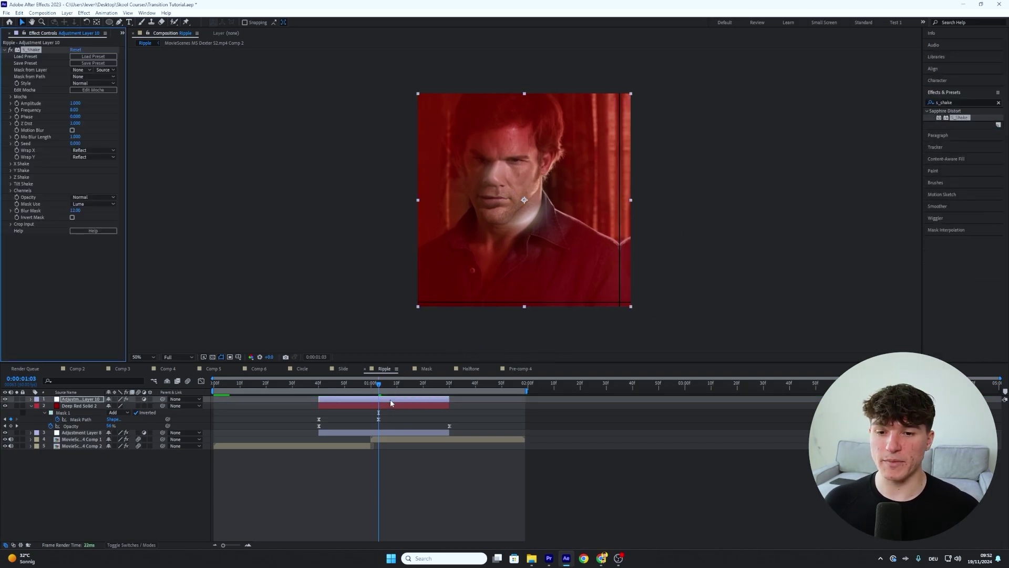
- Keyframe the S_Shake Amplitude at 0.5 at 0:00:01:00 and reveal the layer's keyframes
{"action": "key", "text": "Page_Up"}
{"action": "key", "text": "Page_Up"}
{"action": "key", "text": "Page_Up"}
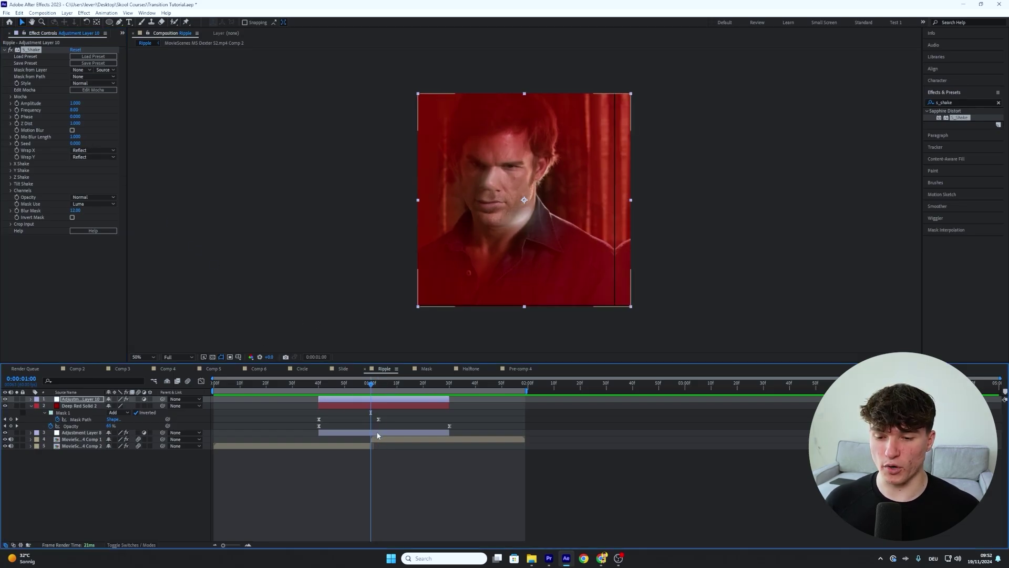
{"action": "left_click", "coordinate": [77, 105]}
{"action": "left_click", "coordinate": [77, 106]}
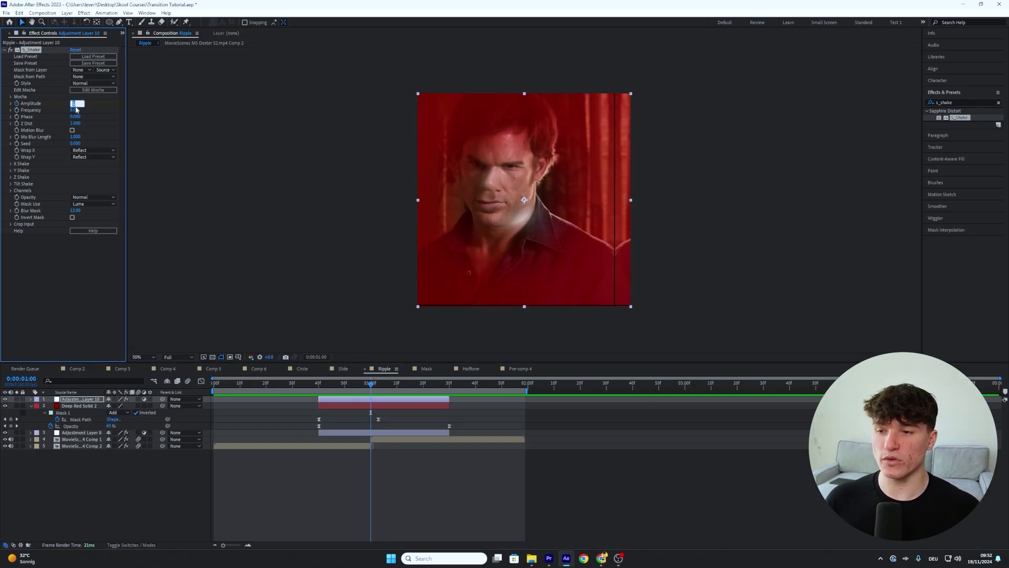
{"action": "type", "text": "0.5"}
{"action": "left_click", "coordinate": [364, 380]}
{"action": "key", "text": "u"}
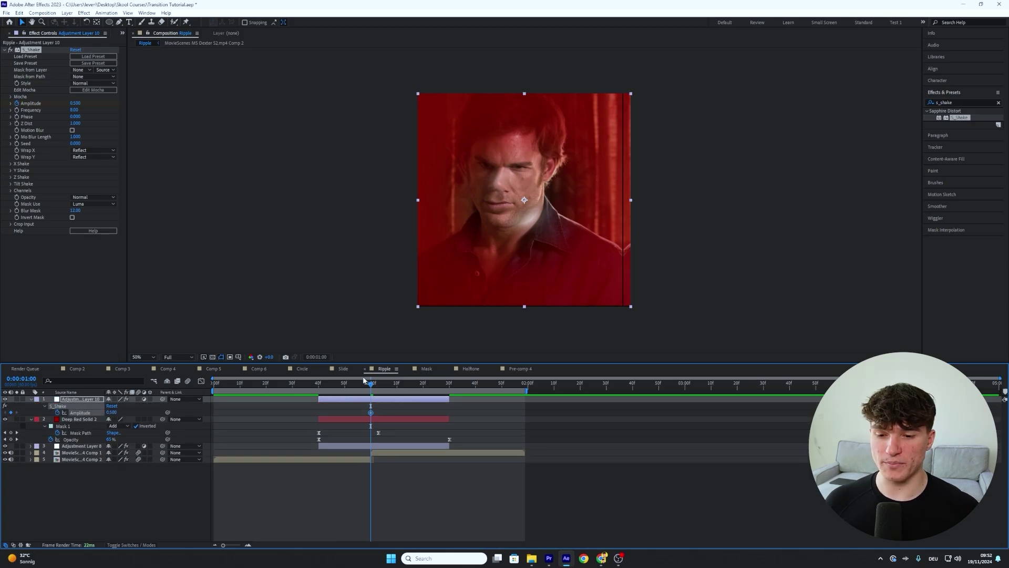
- Add S_Shake Amplitude keyframes of 0 at 0:00:00:40 and at 0:00:01:30
{"action": "left_click_drag", "start_coordinate": [363, 385], "coordinate": [319, 387]}
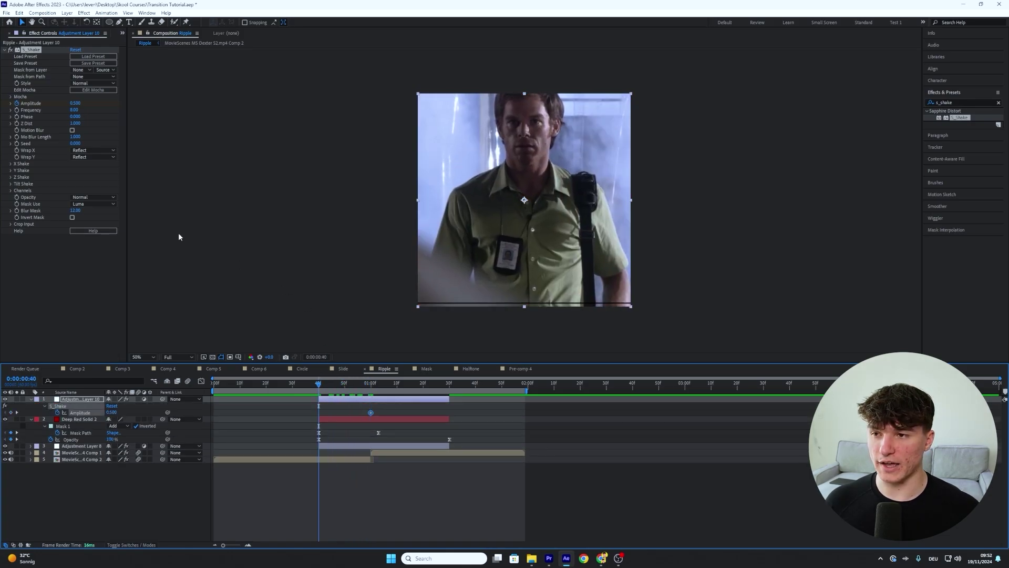
{"action": "left_click", "coordinate": [75, 103]}
{"action": "type", "text": "0"}
{"action": "key", "text": "Return"}
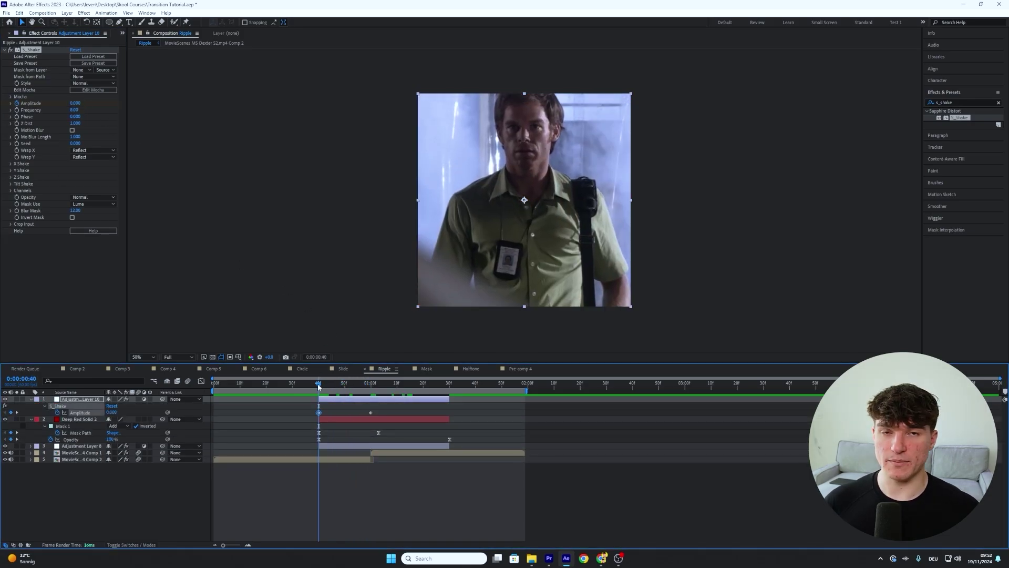
{"action": "key", "text": "o"}
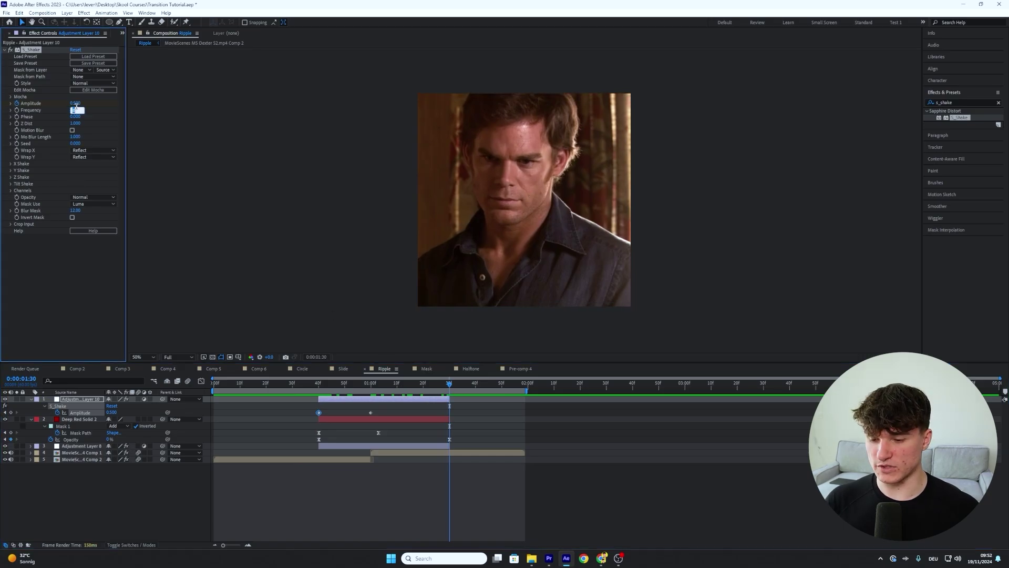
{"action": "left_click", "coordinate": [76, 103]}
{"action": "type", "text": "0"}
{"action": "key", "text": "Return"}
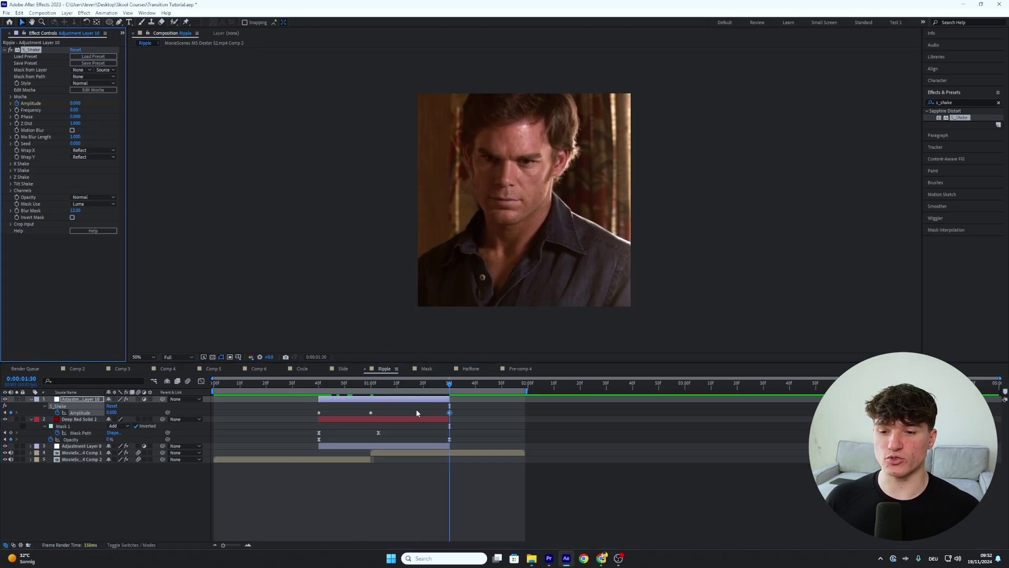
- Set the S_Shake Frequency to 5 and enable the effect's Motion Blur
{"action": "left_click", "coordinate": [74, 110]}
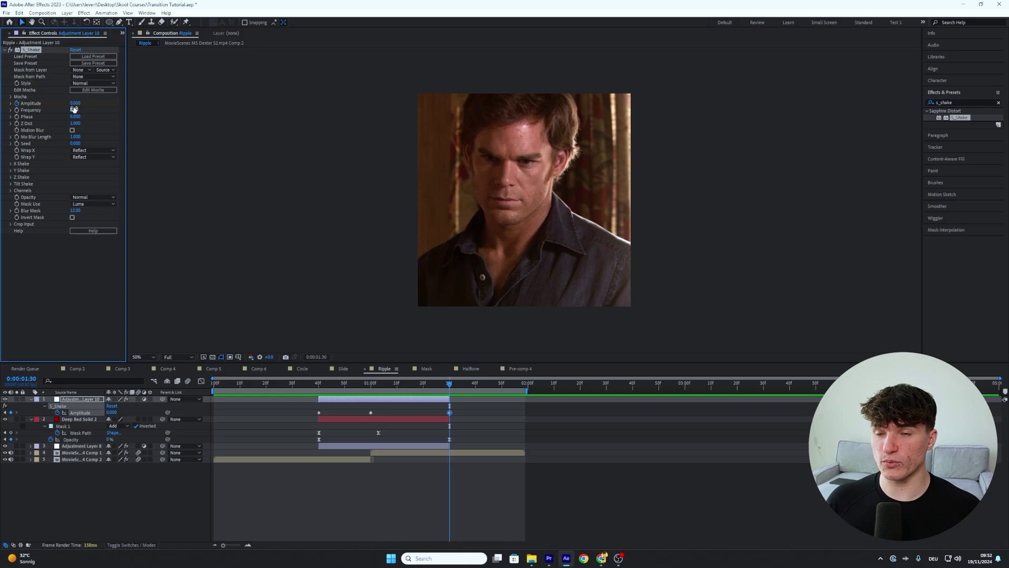
{"action": "type", "text": "5"}
{"action": "key", "text": "Return"}
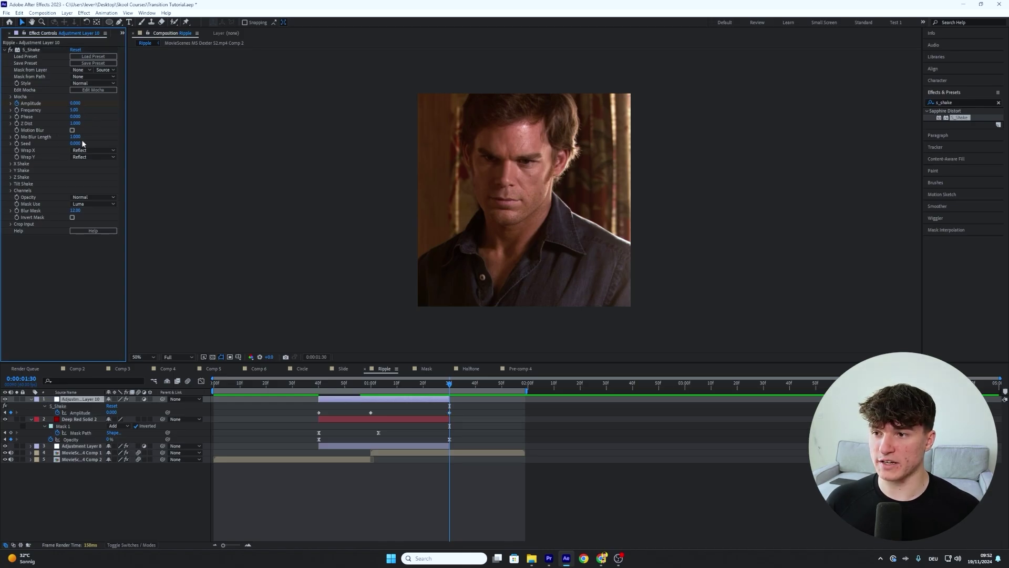
{"action": "left_click", "coordinate": [73, 130]}
- Apply Easy Ease to all three S_Shake Amplitude keyframes
{"action": "left_click_drag", "start_coordinate": [476, 410], "coordinate": [309, 416]}
{"action": "right_click", "coordinate": [370, 413]}
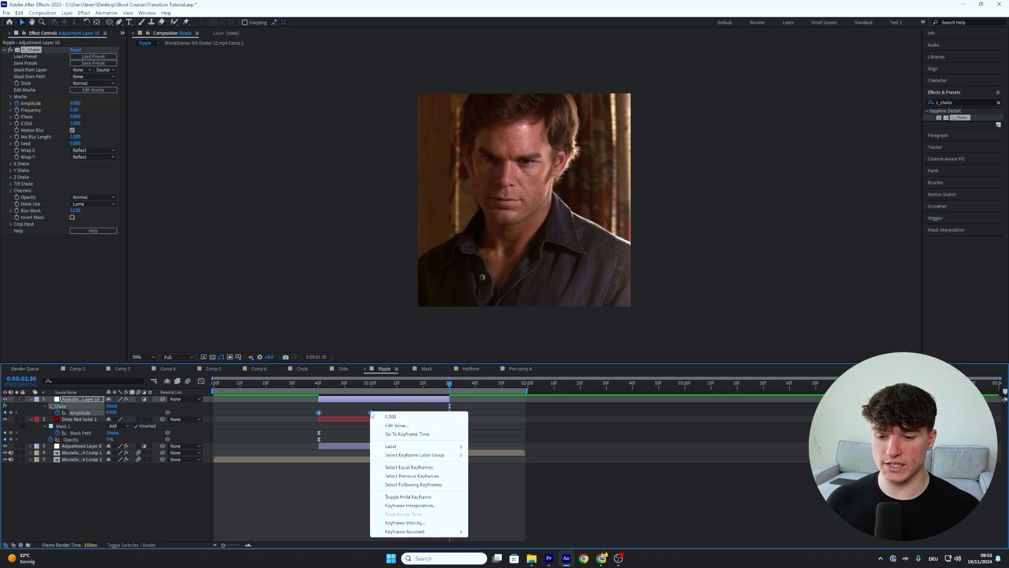
{"action": "mouse_move", "coordinate": [443, 532]}
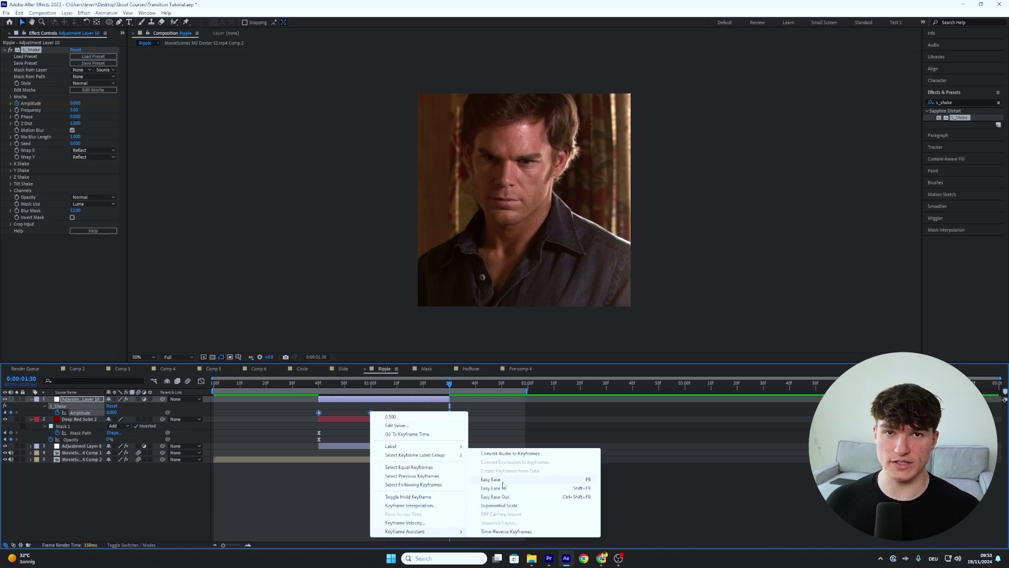
{"action": "left_click", "coordinate": [500, 479]}
- Reshape the Amplitude speed graph so both speed peaks sit sharply on either side of the 0:00:01:00 keyframe
{"action": "left_click", "coordinate": [201, 381]}
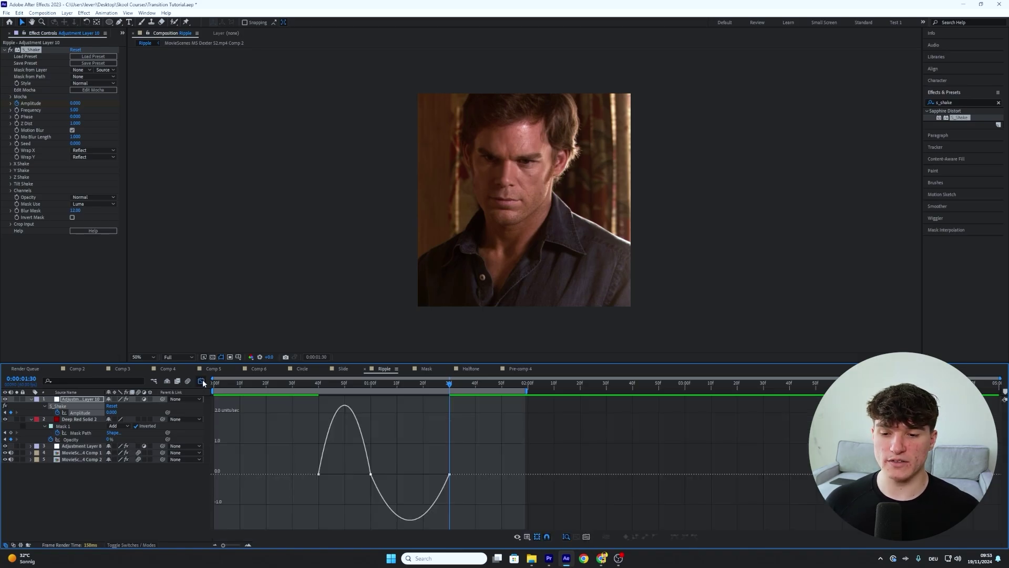
{"action": "left_click", "coordinate": [371, 475]}
{"action": "left_click_drag", "start_coordinate": [327, 474], "coordinate": [355, 475]}
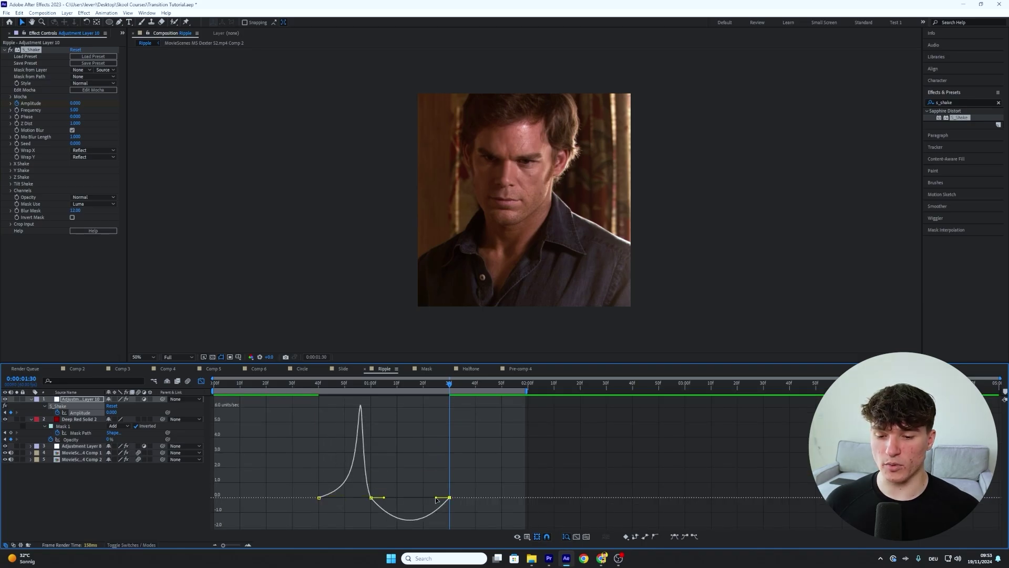
{"action": "left_click_drag", "start_coordinate": [436, 499], "coordinate": [386, 499]}
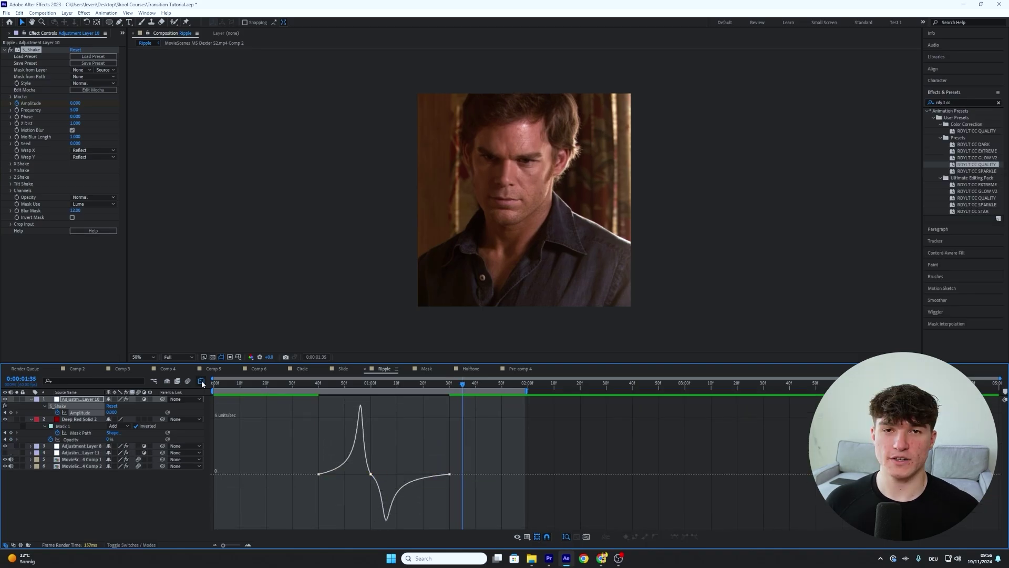
{"action": "left_click", "coordinate": [202, 381]}
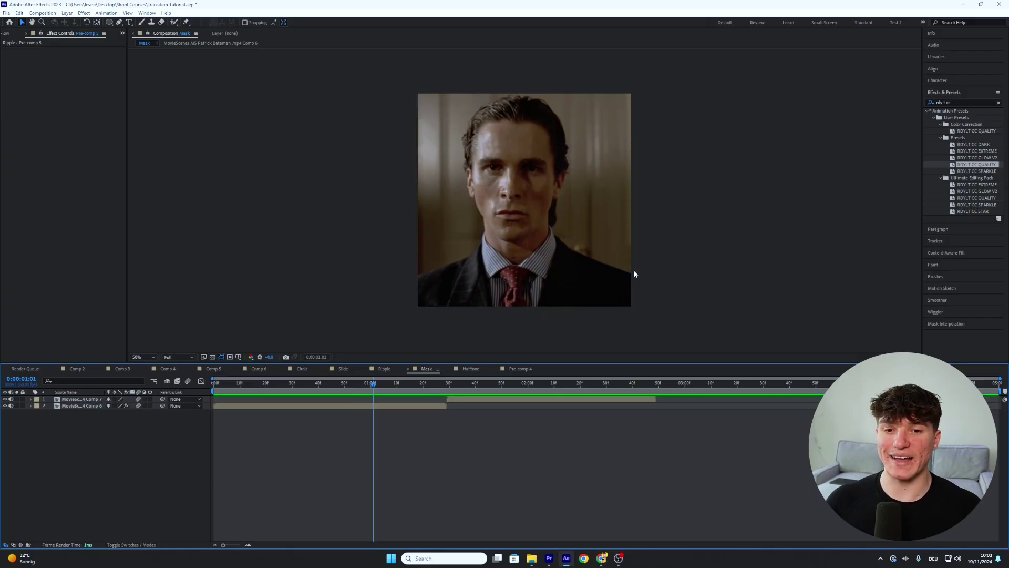
- Duplicate the face close-up clip layer and begin a Pen mask path on the copy, tracing the shoulder beside the doorway up to the neck
{"action": "left_click", "coordinate": [230, 407]}
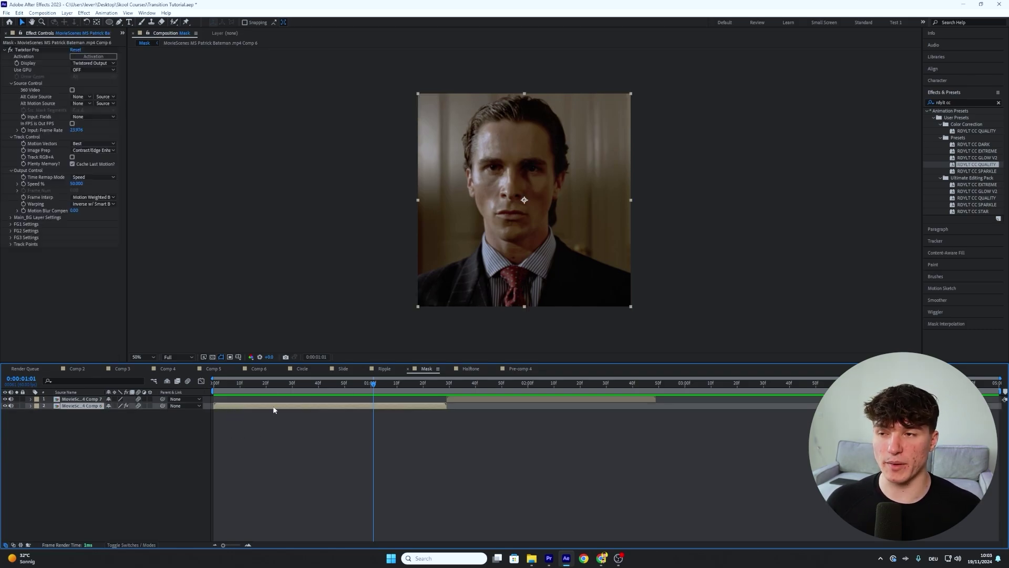
{"action": "key", "text": "ctrl+d"}
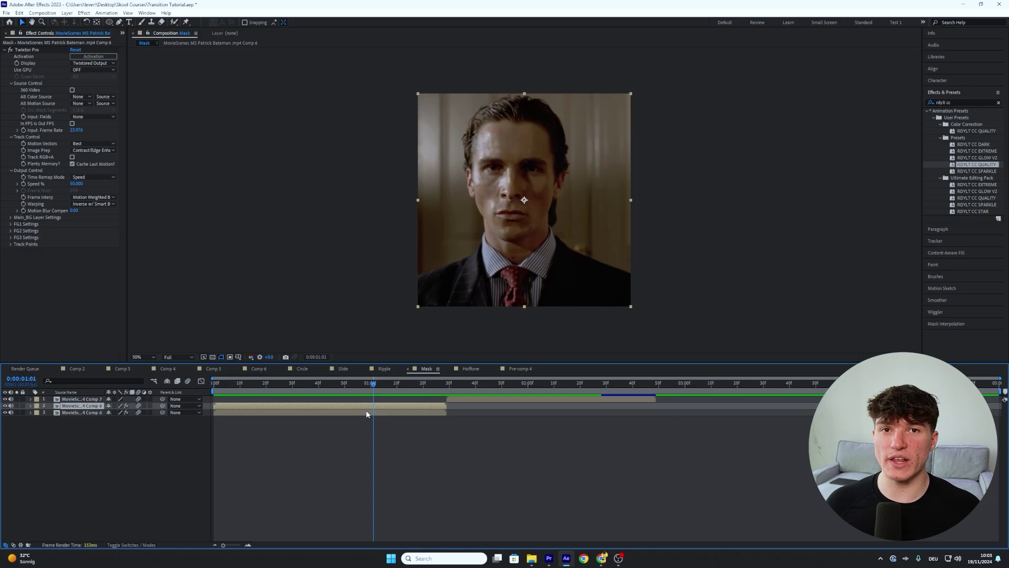
{"action": "left_click", "coordinate": [119, 22]}
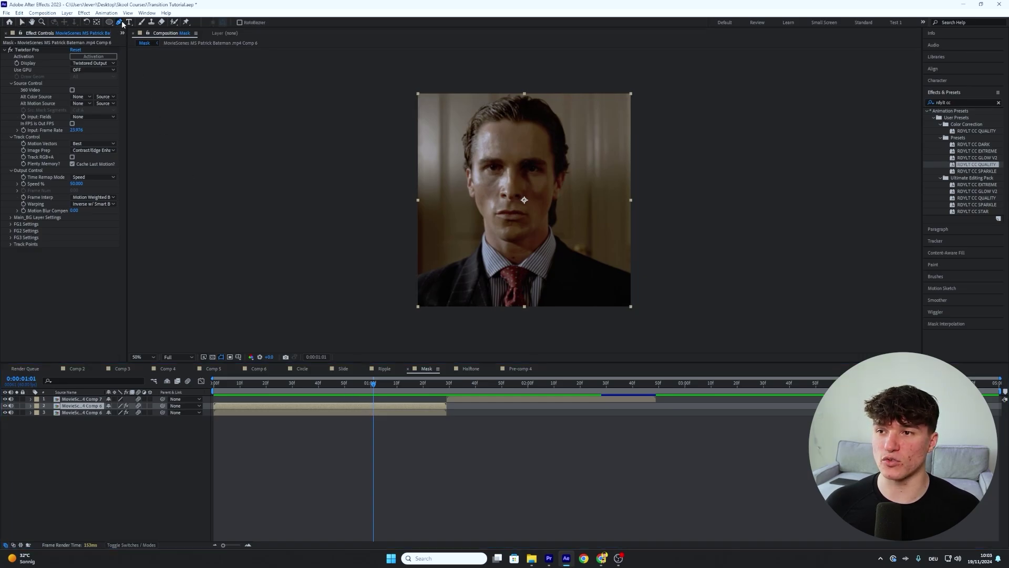
{"action": "left_click", "coordinate": [619, 269]}
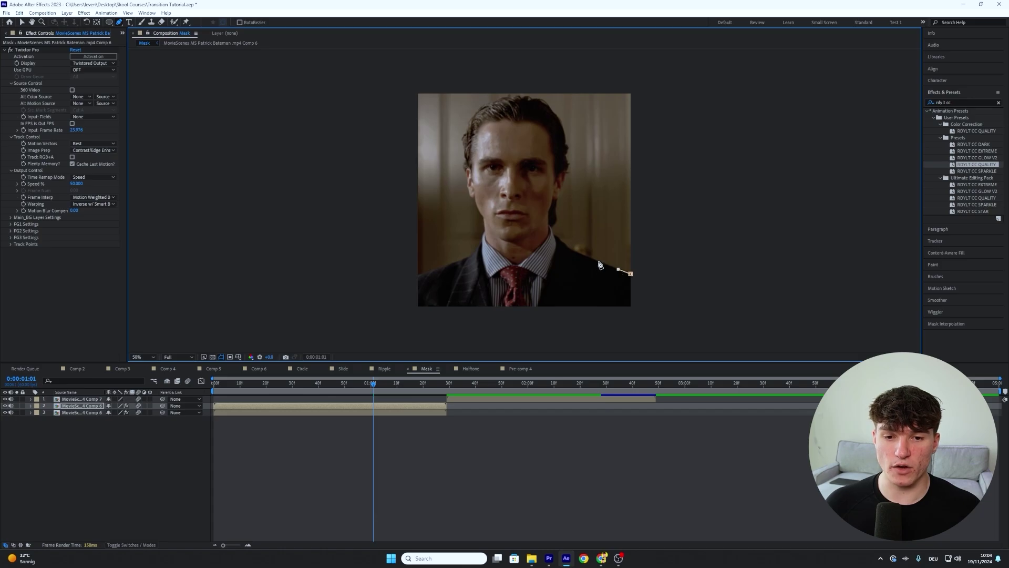
{"action": "left_click", "coordinate": [595, 259]}
{"action": "left_click", "coordinate": [579, 254]}
{"action": "left_click", "coordinate": [568, 247]}
{"action": "left_click", "coordinate": [561, 240]}
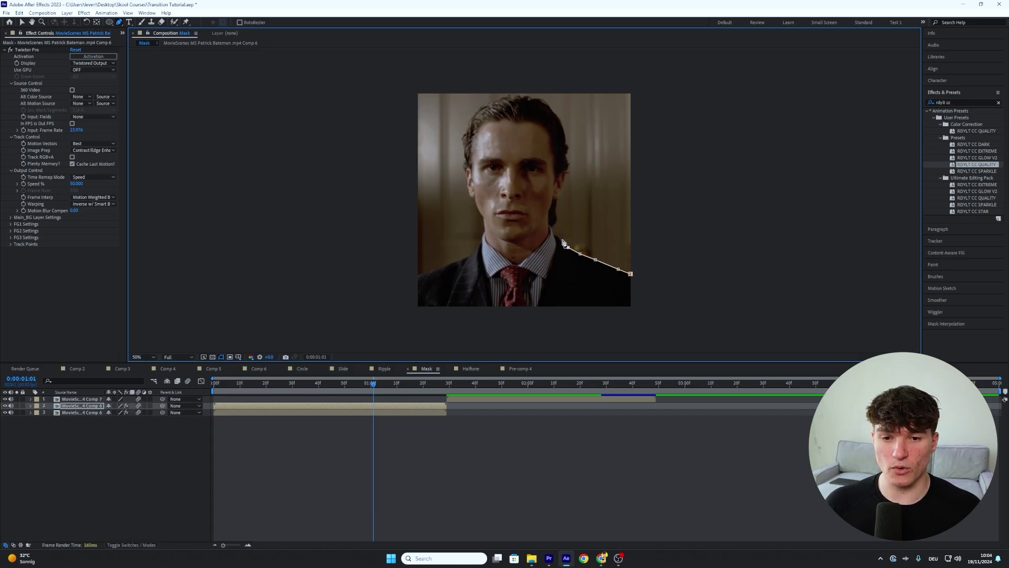
{"action": "left_click", "coordinate": [555, 235]}
{"action": "left_click", "coordinate": [551, 228]}
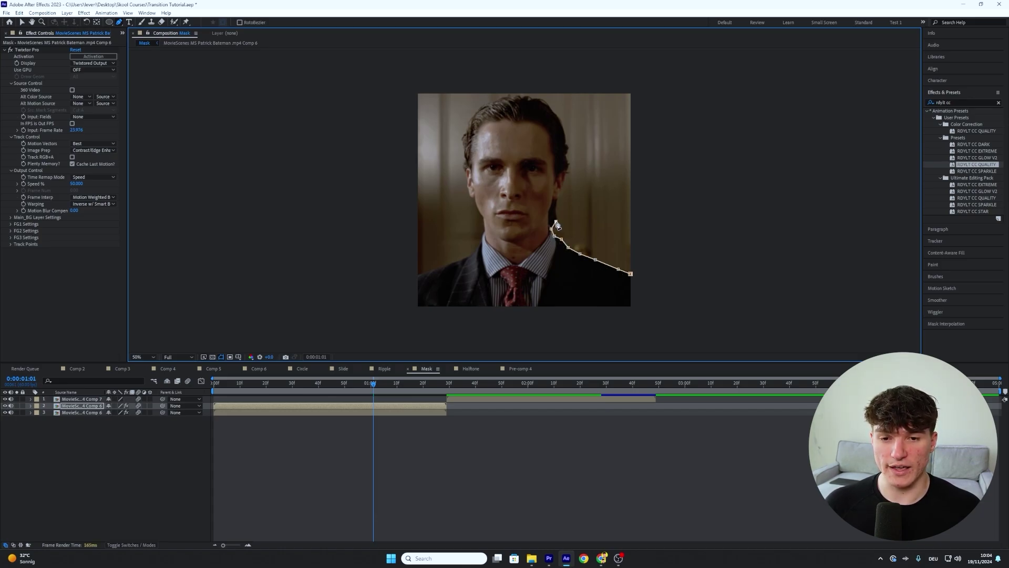
- Continue the mask path along the neck, ear and hair to the top of the head, and close it around the background beyond the frame edge
{"action": "left_click", "coordinate": [556, 221]}
{"action": "left_click", "coordinate": [557, 213]}
{"action": "left_click", "coordinate": [558, 198]}
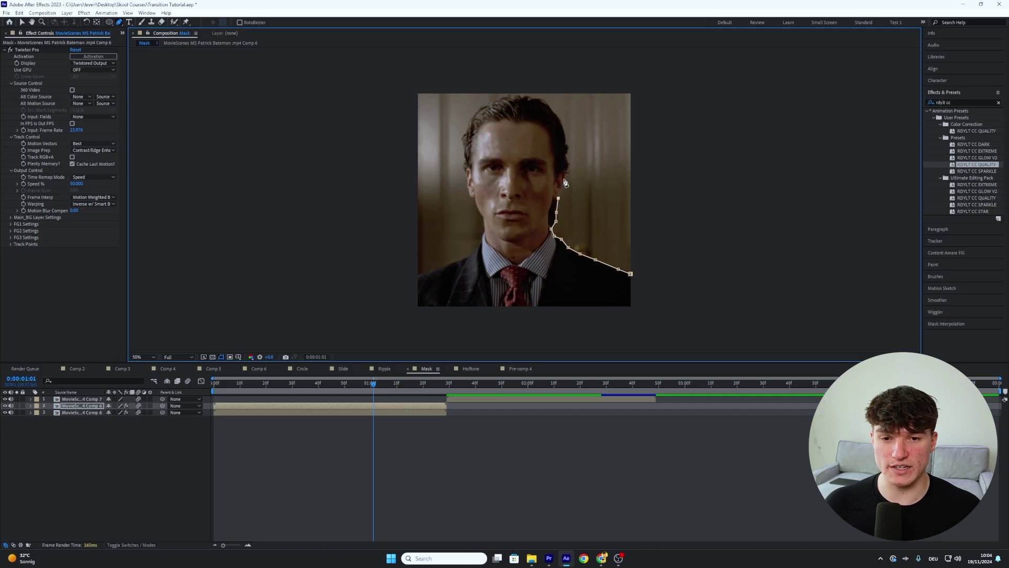
{"action": "left_click", "coordinate": [565, 179]}
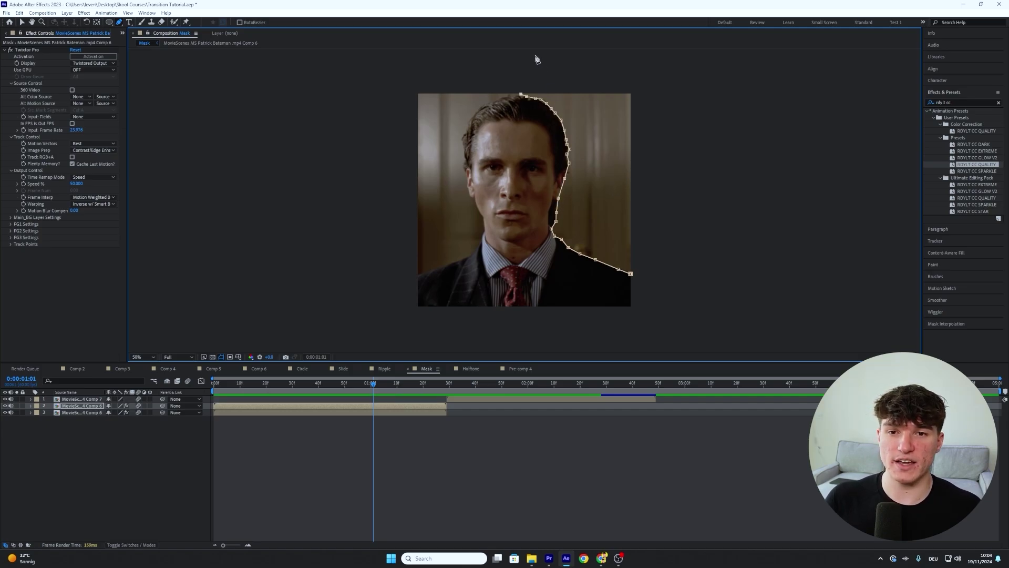
{"action": "left_click", "coordinate": [519, 85]}
{"action": "left_click", "coordinate": [643, 88]}
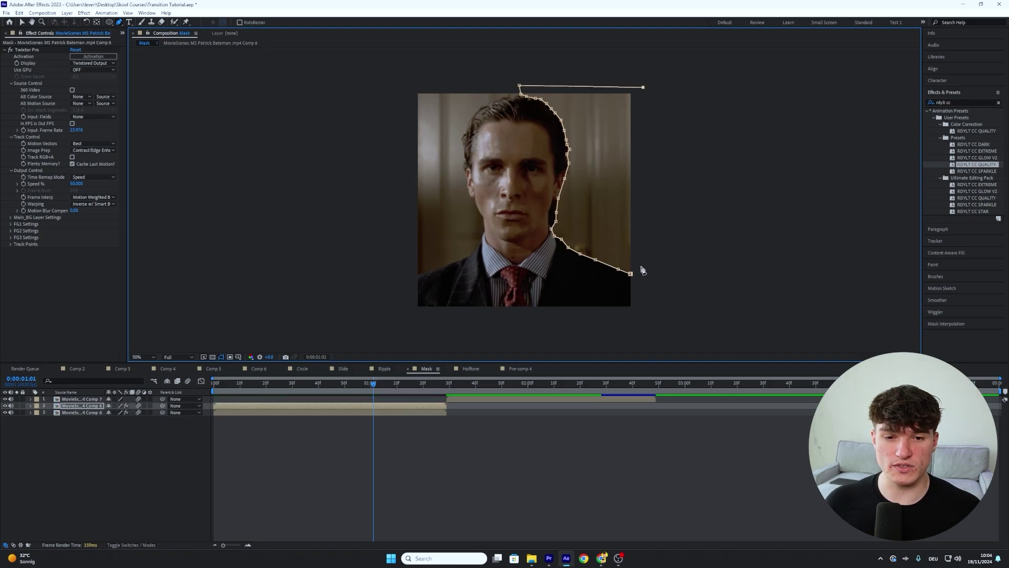
{"action": "left_click", "coordinate": [642, 274]}
{"action": "left_click", "coordinate": [634, 279]}
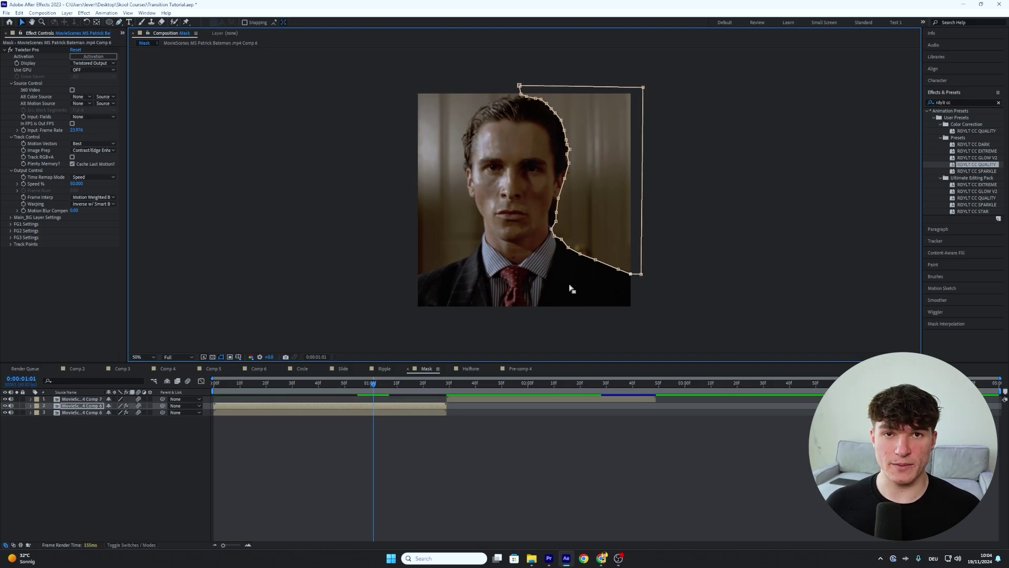
- Invert the mask on the duplicated clip layer and hide the unmasked original layer
{"action": "key", "text": "v"}
{"action": "key", "text": "m"}
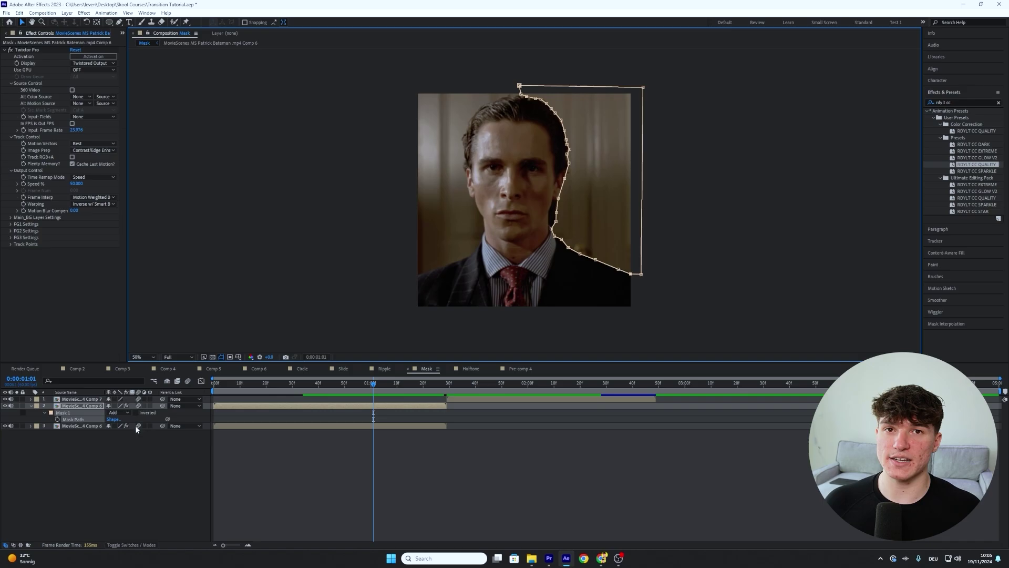
{"action": "left_click", "coordinate": [136, 412]}
{"action": "left_click", "coordinate": [5, 431]}
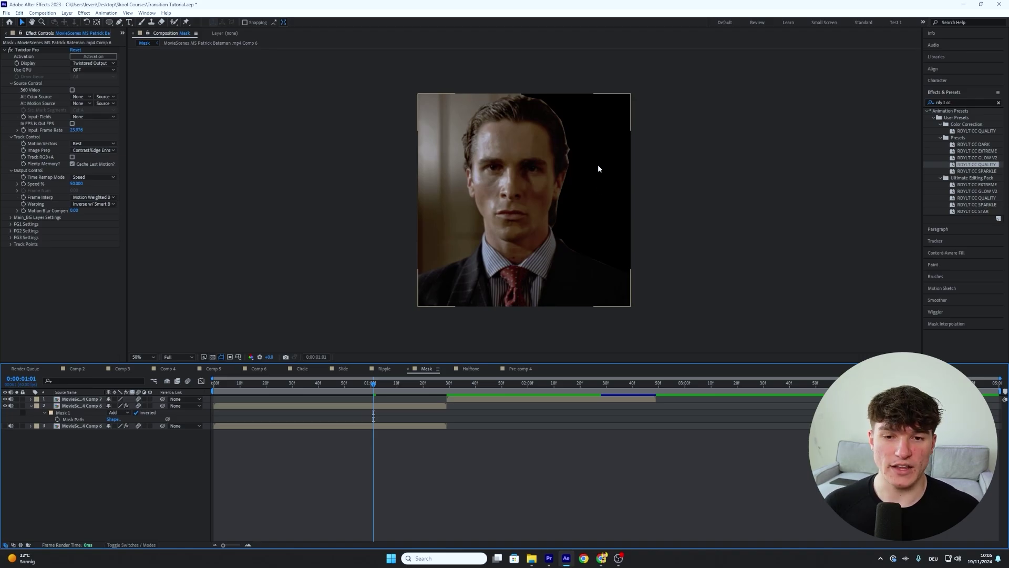
{"action": "key", "text": "slash"}
{"action": "key", "text": "comma"}
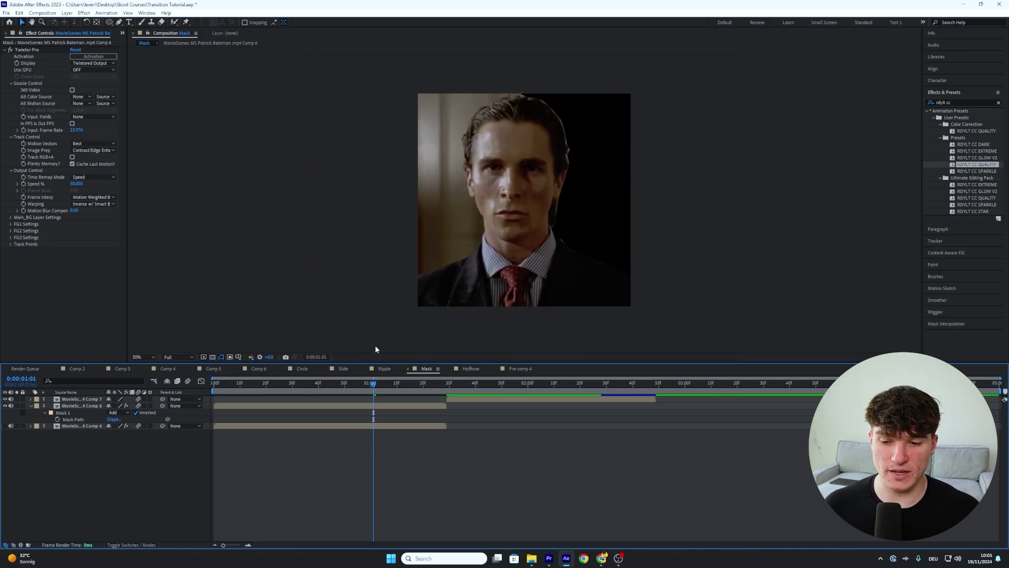
- Set the Mask Feather of the duplicated clip's mask to 50 pixels
{"action": "left_click", "coordinate": [336, 408]}
{"action": "key", "text": "f"}
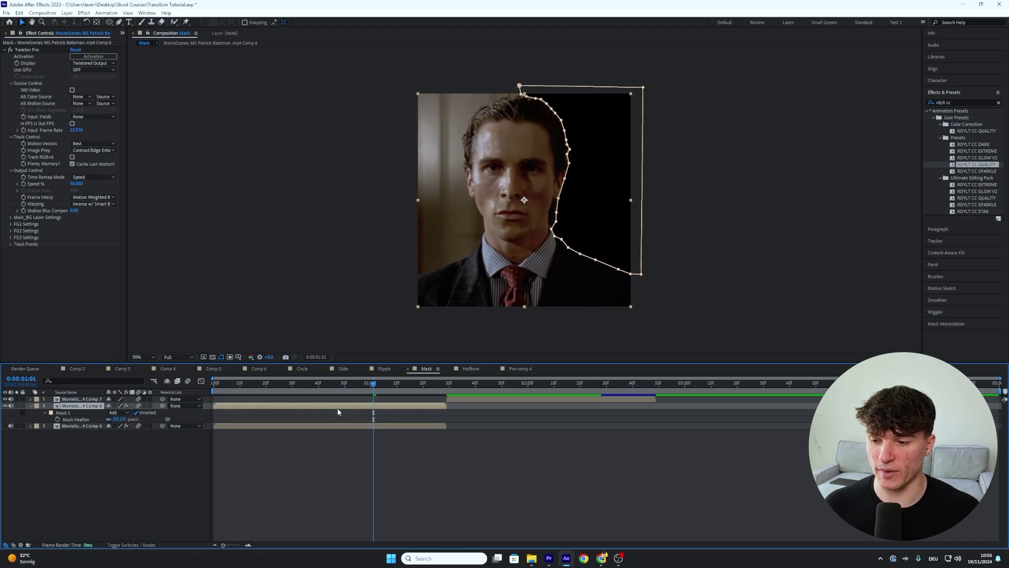
{"action": "left_click", "coordinate": [116, 419]}
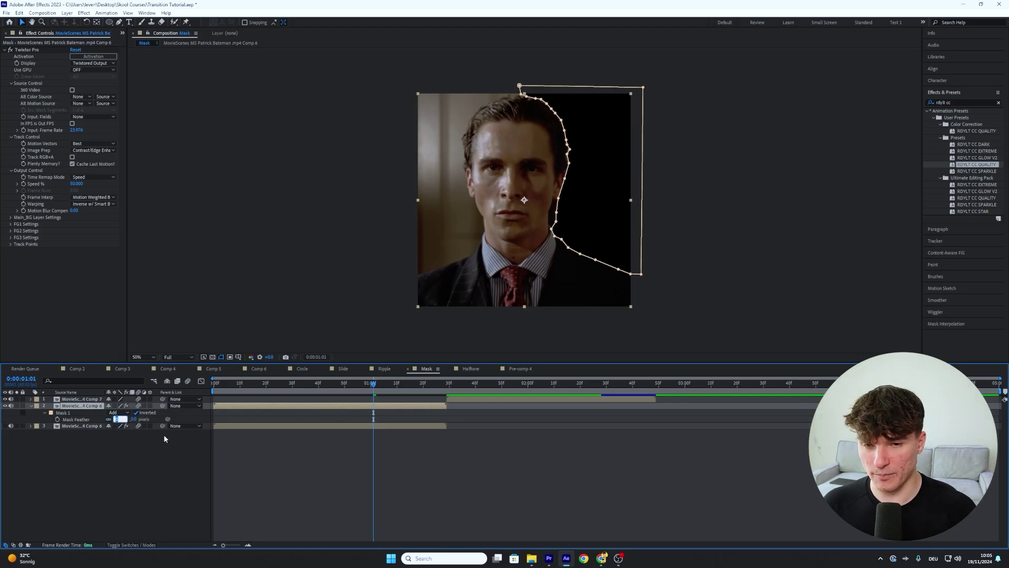
{"action": "type", "text": "50"}
{"action": "key", "text": "Return"}
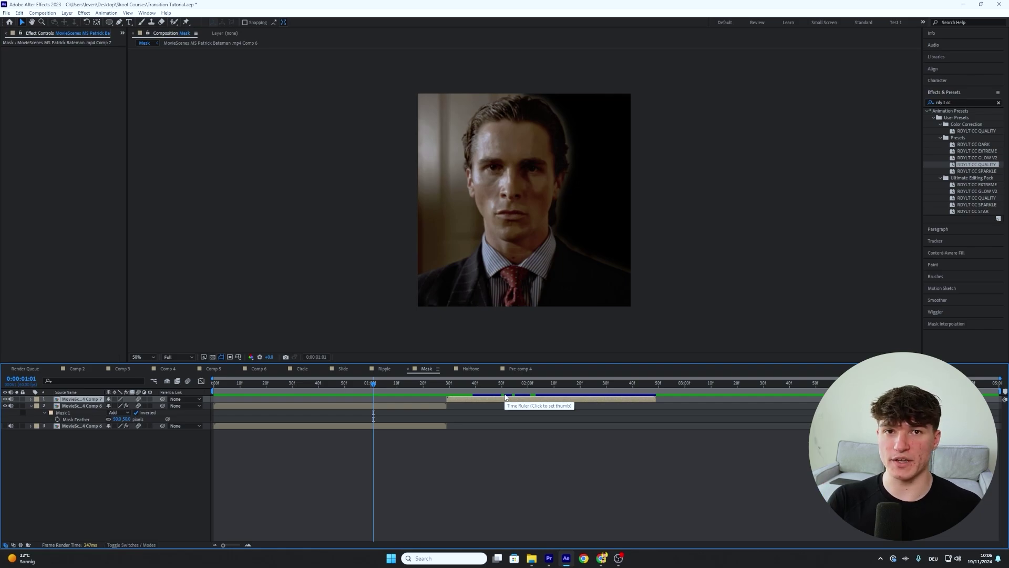
- Shift the second clip earlier to start at about 0:00:00:53 and place its layer between the masked copy and the original
{"action": "left_click_drag", "start_coordinate": [544, 399], "coordinate": [450, 398]}
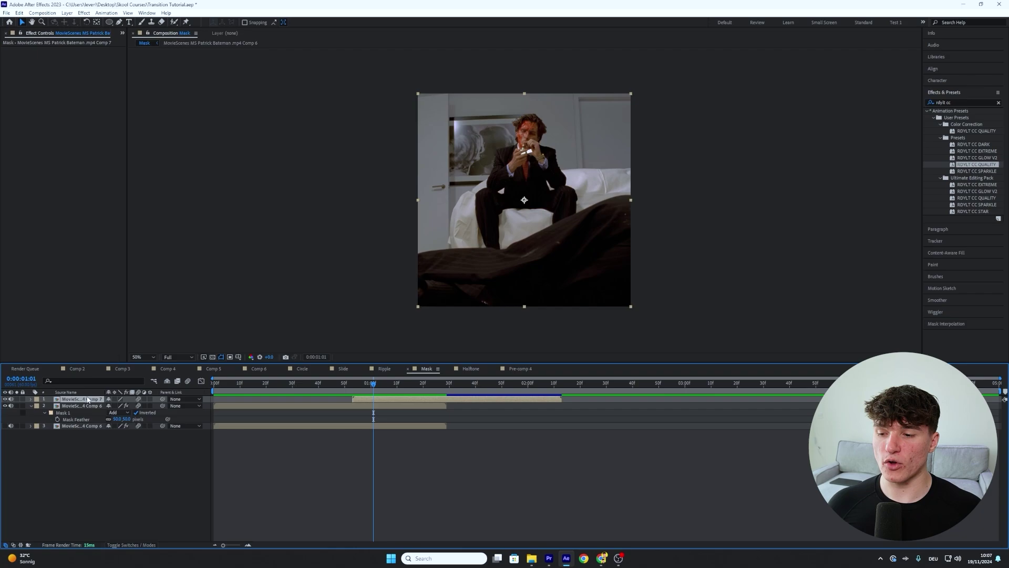
{"action": "key", "text": "Return"}
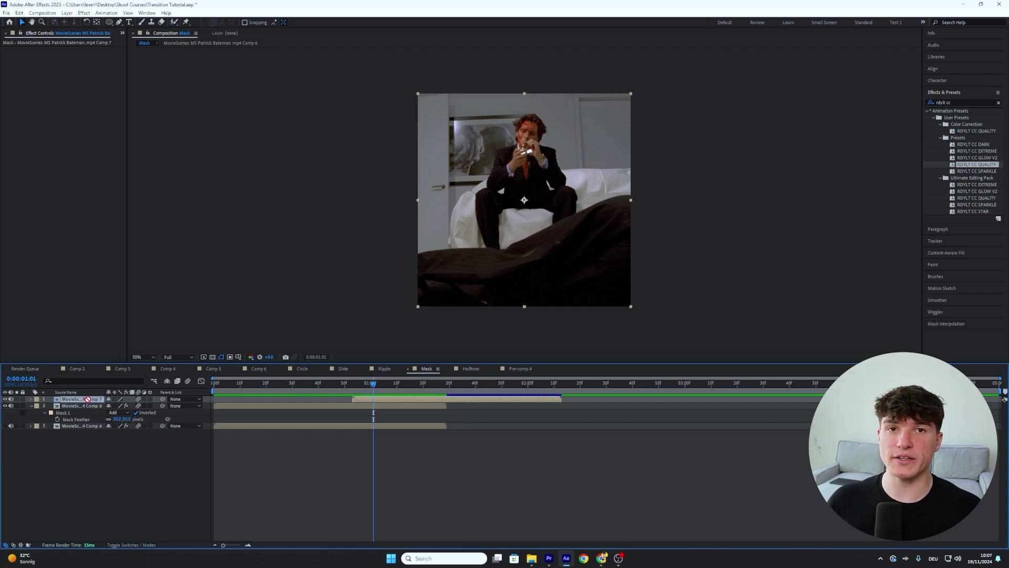
{"action": "left_click_drag", "start_coordinate": [90, 401], "coordinate": [89, 410]}
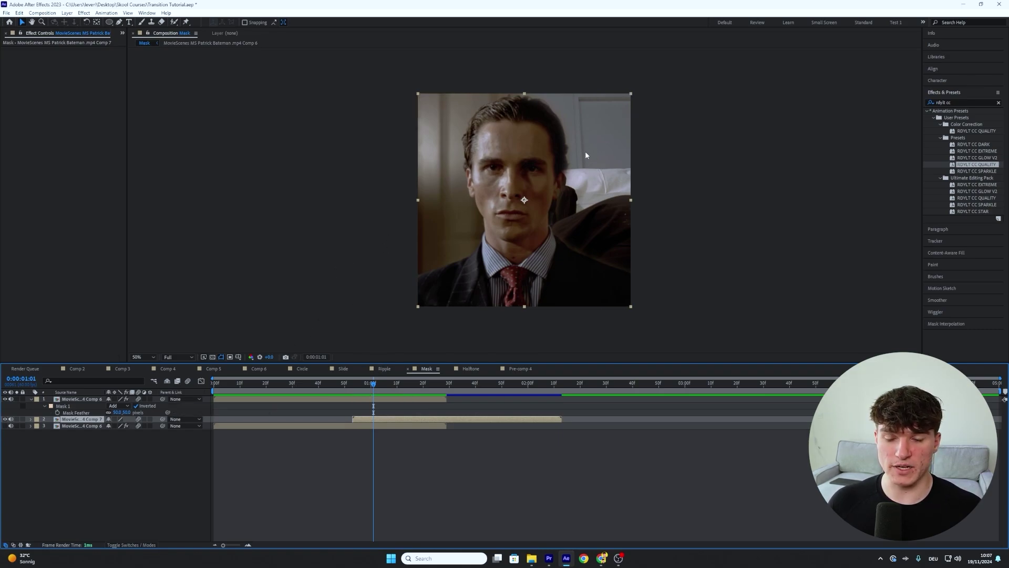
- Scale the second clip to 87% and position it so the seated man fits in the masked opening beside the head
{"action": "left_click_drag", "start_coordinate": [500, 243], "coordinate": [567, 242]}
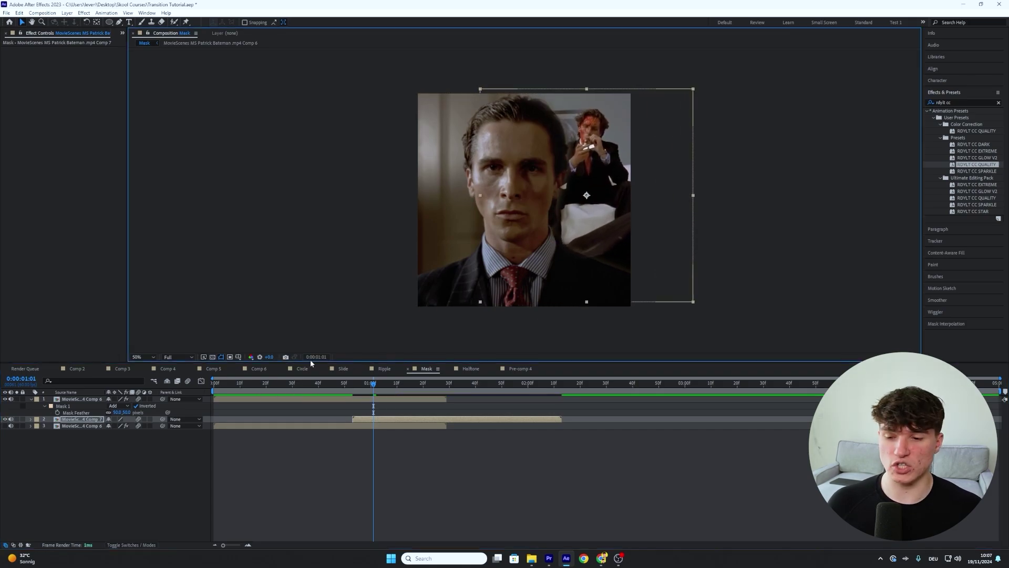
{"action": "key", "text": "s"}
{"action": "left_click_drag", "start_coordinate": [125, 426], "coordinate": [114, 426]}
{"action": "left_click_drag", "start_coordinate": [594, 255], "coordinate": [597, 238]}
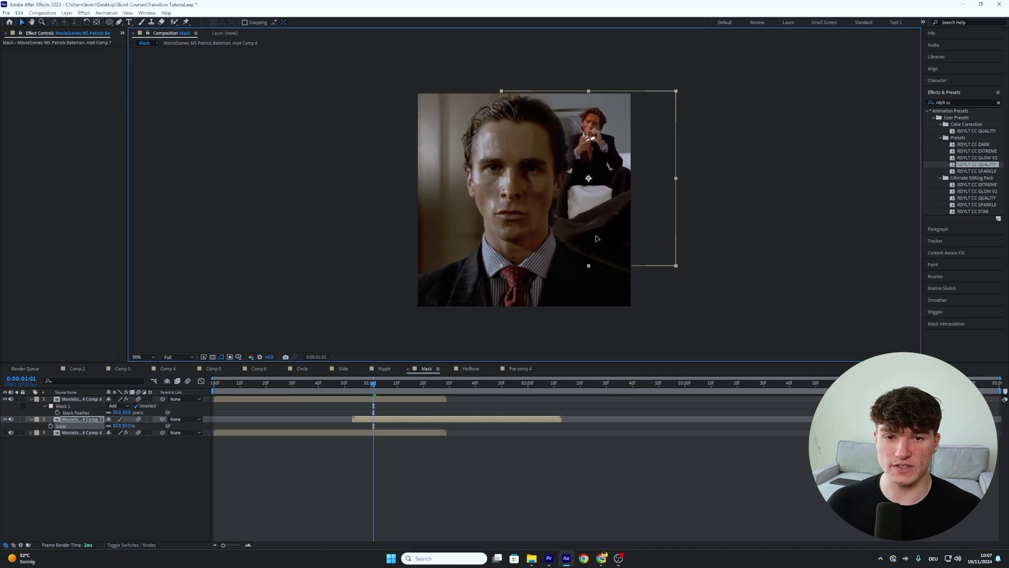
- Shift the second clip to start at 0:00:00:25 and add an Opacity keyframe of 0% at its first frame
{"action": "key", "text": "i"}
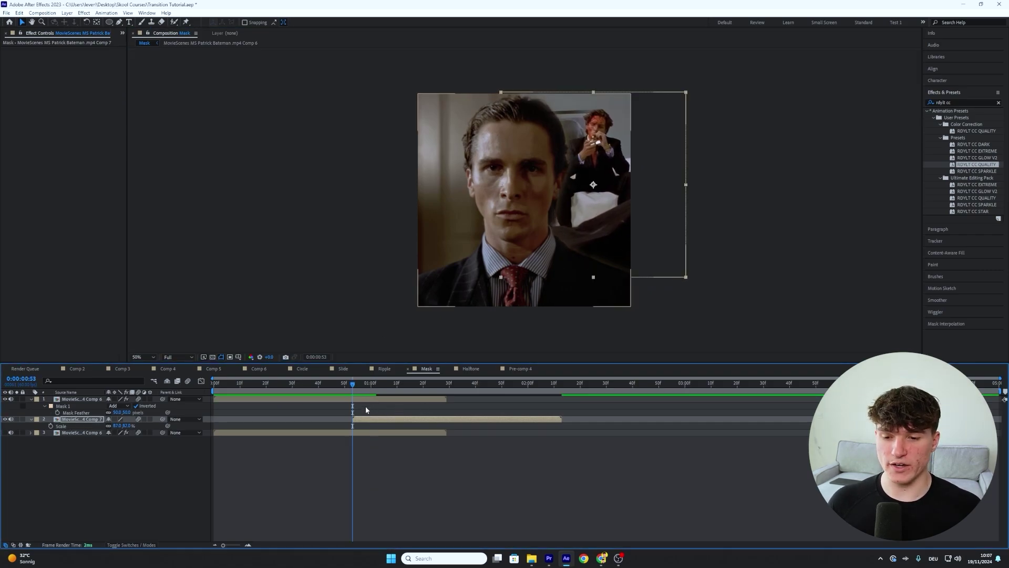
{"action": "left_click_drag", "start_coordinate": [377, 421], "coordinate": [304, 426]}
{"action": "left_click", "coordinate": [354, 386]}
{"action": "key", "text": "t"}
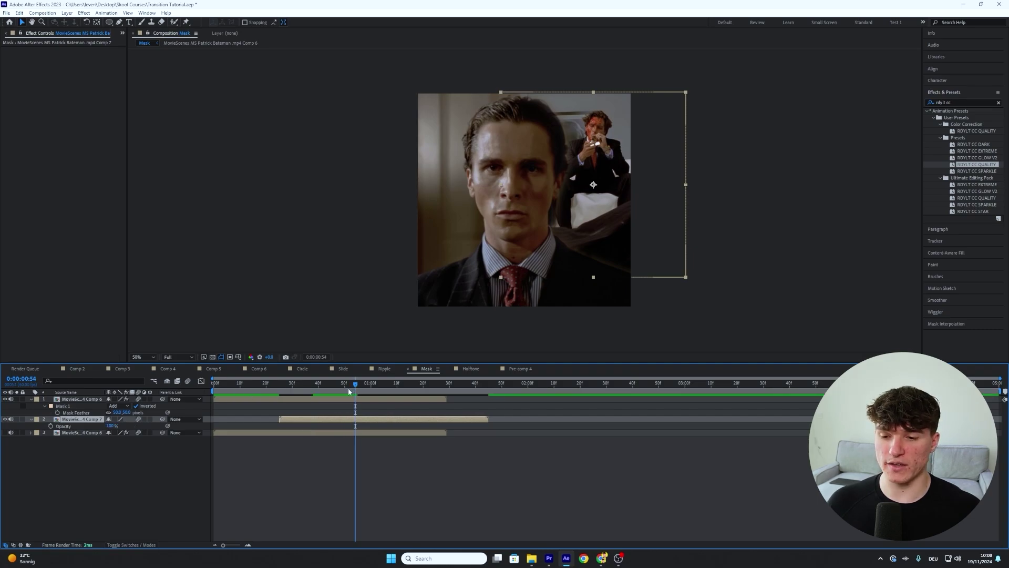
{"action": "left_click_drag", "start_coordinate": [348, 388], "coordinate": [282, 390]}
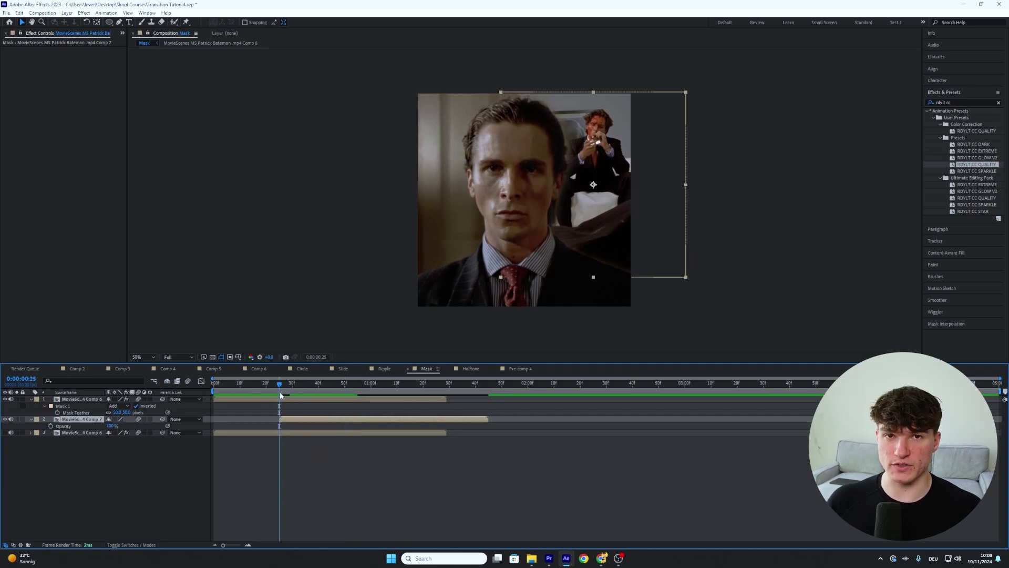
{"action": "left_click", "coordinate": [50, 426]}
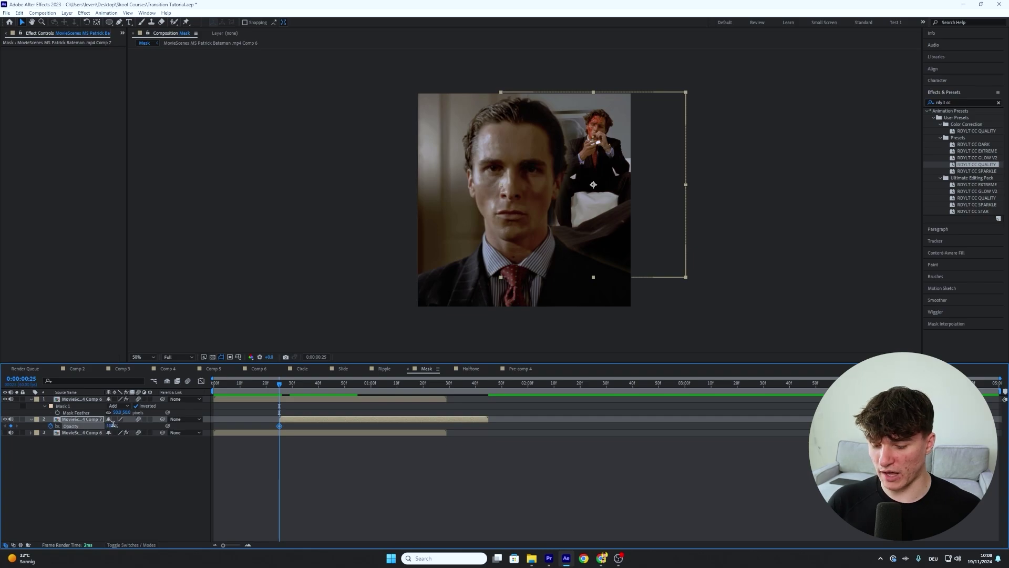
{"action": "type", "text": "0"}
{"action": "key", "text": "Return"}
- Add an Opacity keyframe of 100% to the second clip at 0:00:00:42
{"action": "left_click_drag", "start_coordinate": [296, 389], "coordinate": [323, 389]}
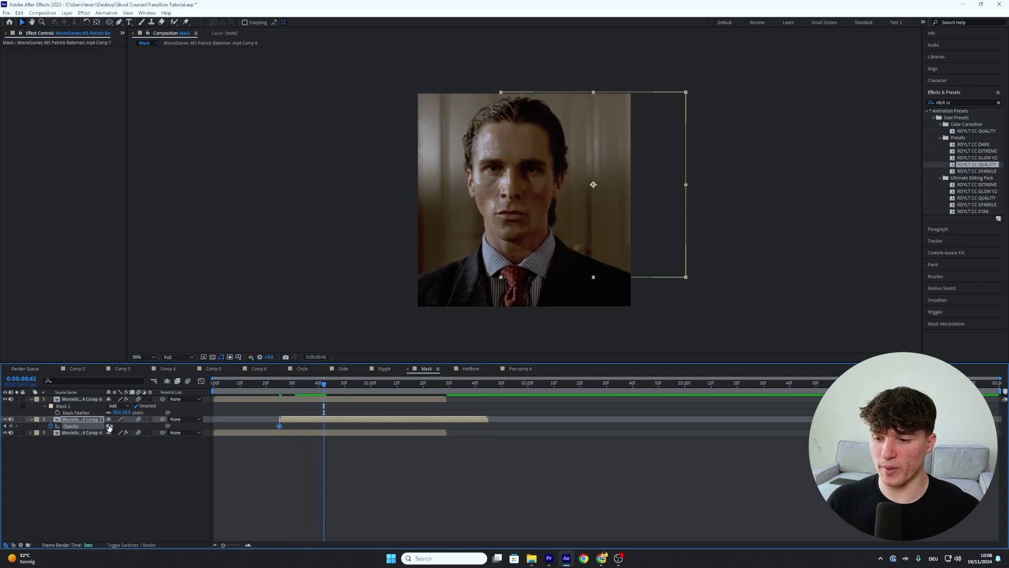
{"action": "left_click_drag", "start_coordinate": [109, 426], "coordinate": [171, 425]}
{"action": "mouse_move", "coordinate": [321, 391]}
{"action": "left_mouse_down"}
{"action": "mouse_move", "coordinate": [289, 392]}
{"action": "mouse_move", "coordinate": [324, 391]}
{"action": "left_mouse_up"}
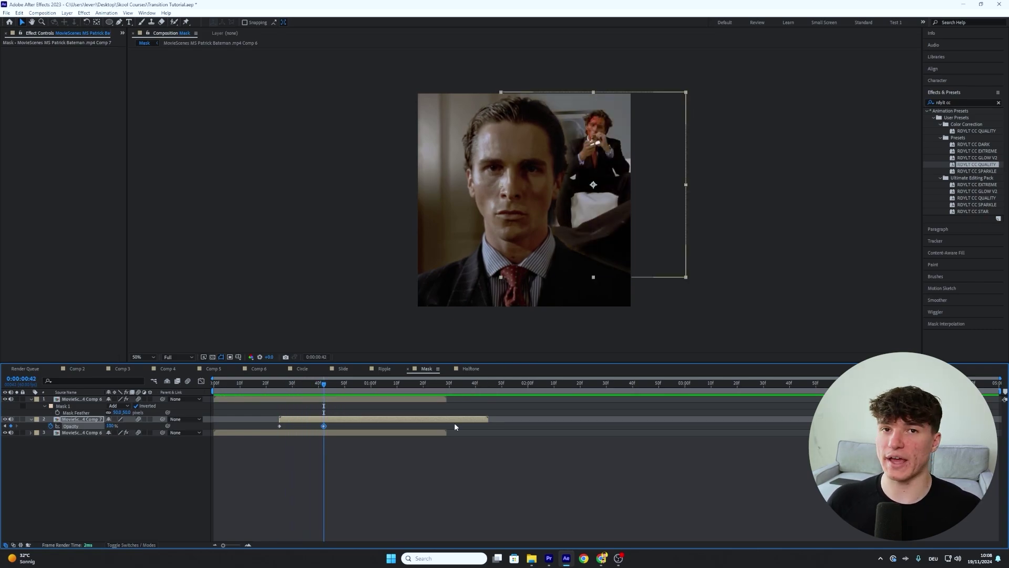
- Create a new two-node camera layer with the existing custom settings
{"action": "left_click", "coordinate": [168, 146]}
{"action": "left_click", "coordinate": [67, 13]}
{"action": "mouse_move", "coordinate": [79, 22]}
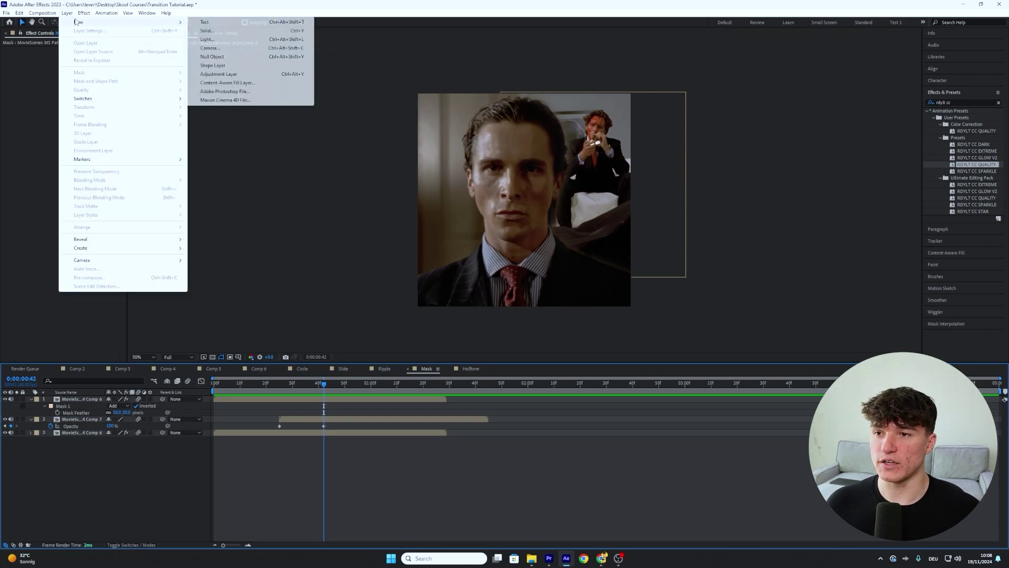
{"action": "left_click", "coordinate": [210, 48]}
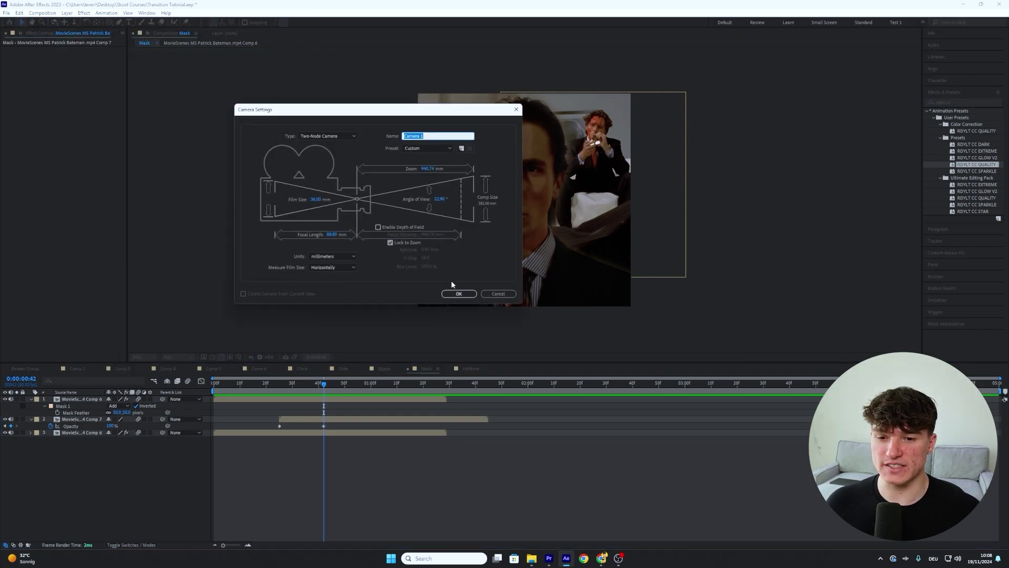
{"action": "left_click", "coordinate": [456, 292]}
- Create a null object and parent the camera to it
{"action": "left_click", "coordinate": [67, 14]}
{"action": "mouse_move", "coordinate": [74, 24]}
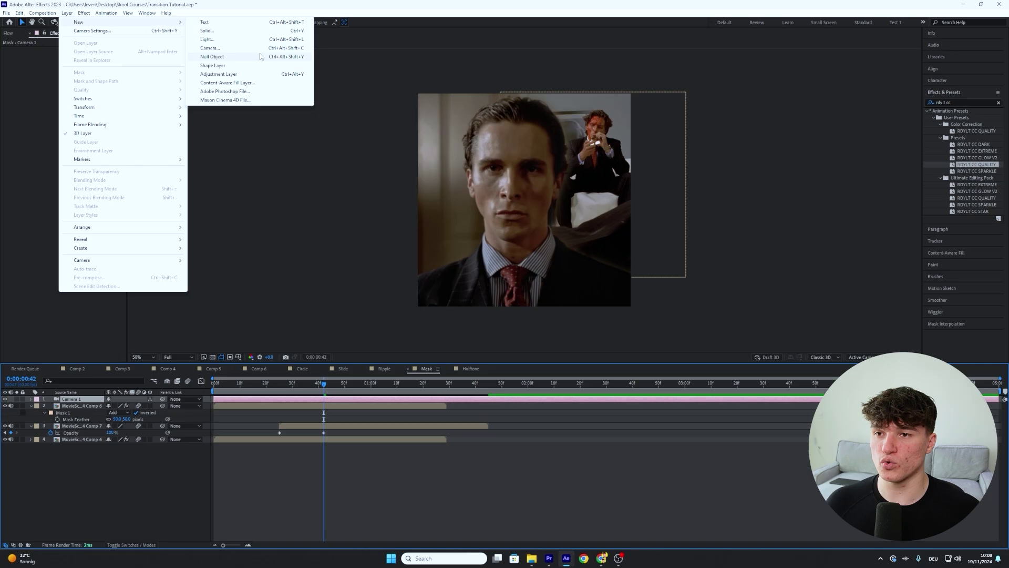
{"action": "left_click", "coordinate": [247, 57]}
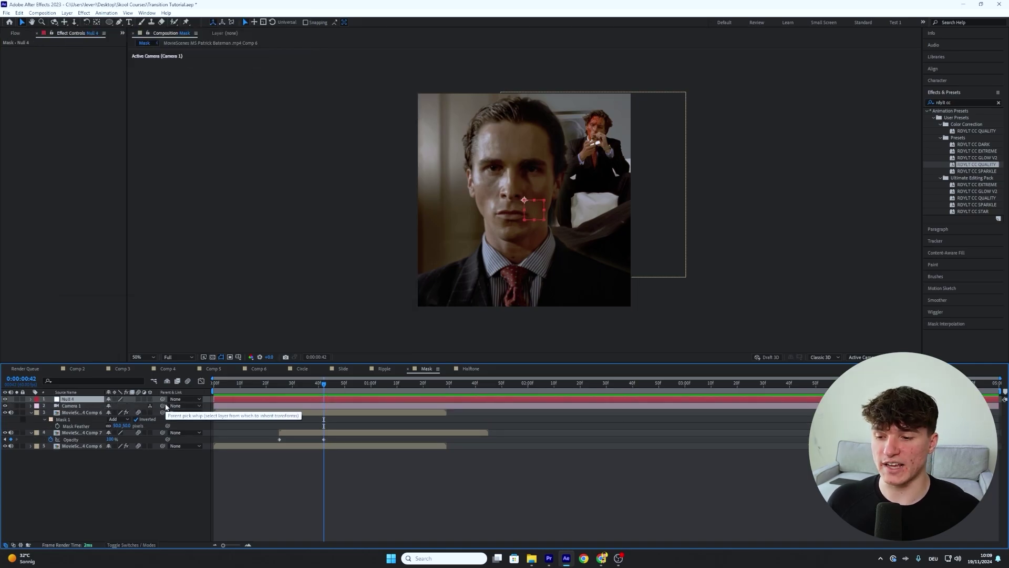
{"action": "left_click_drag", "start_coordinate": [162, 405], "coordinate": [84, 402]}
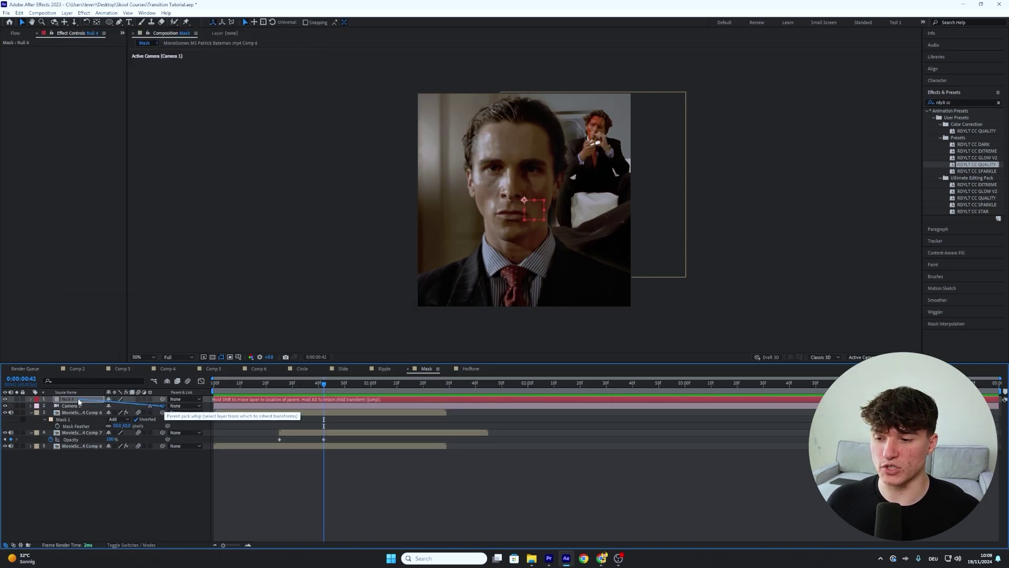
{"action": "left_click_drag", "start_coordinate": [79, 403], "coordinate": [79, 402]}
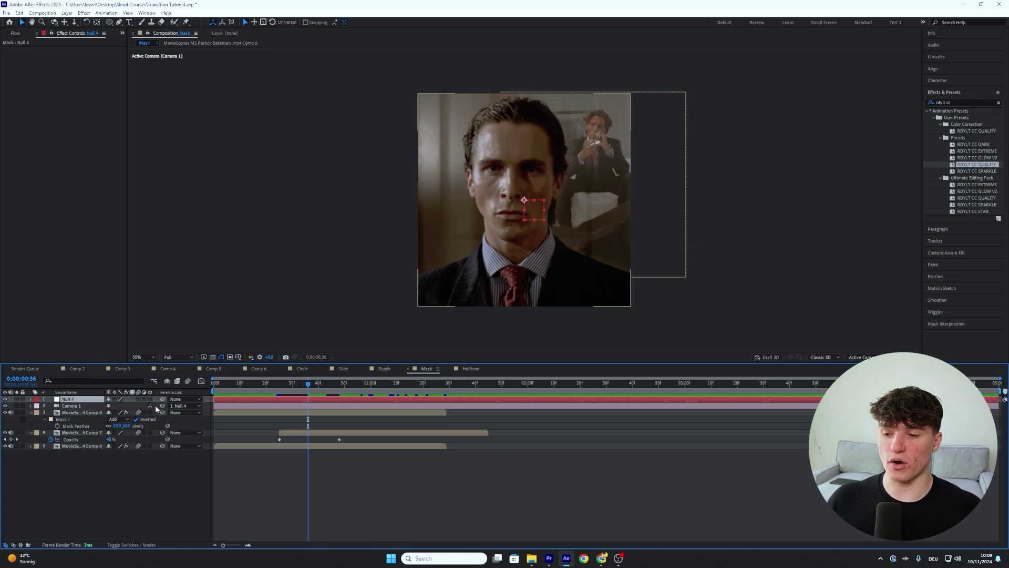
- Make the null and all three clip layers 3D, and separate the null's Position into X, Y and Z dimensions
{"action": "left_click_drag", "start_coordinate": [151, 403], "coordinate": [151, 446]}
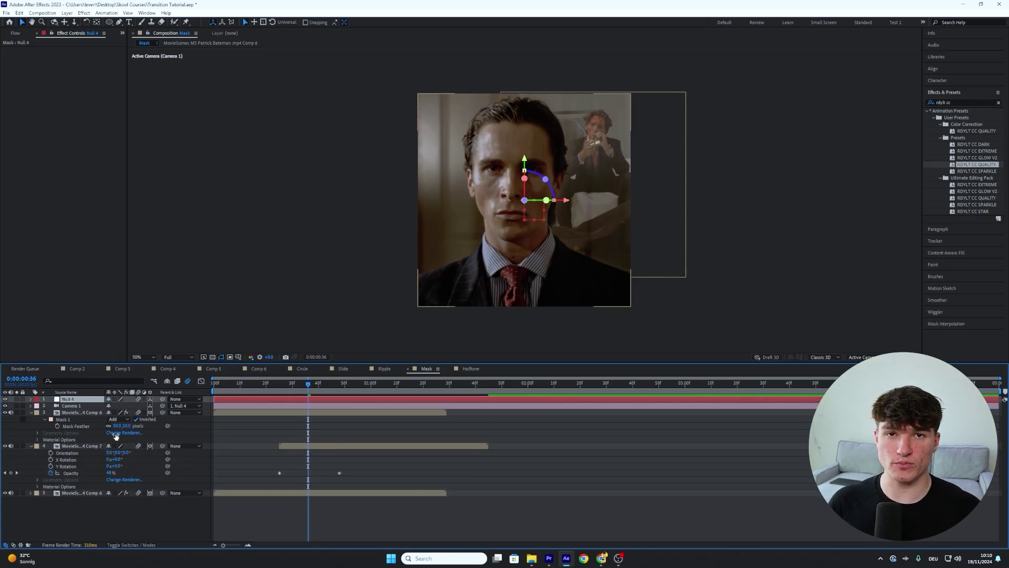
{"action": "key", "text": "p"}
{"action": "right_click", "coordinate": [68, 408]}
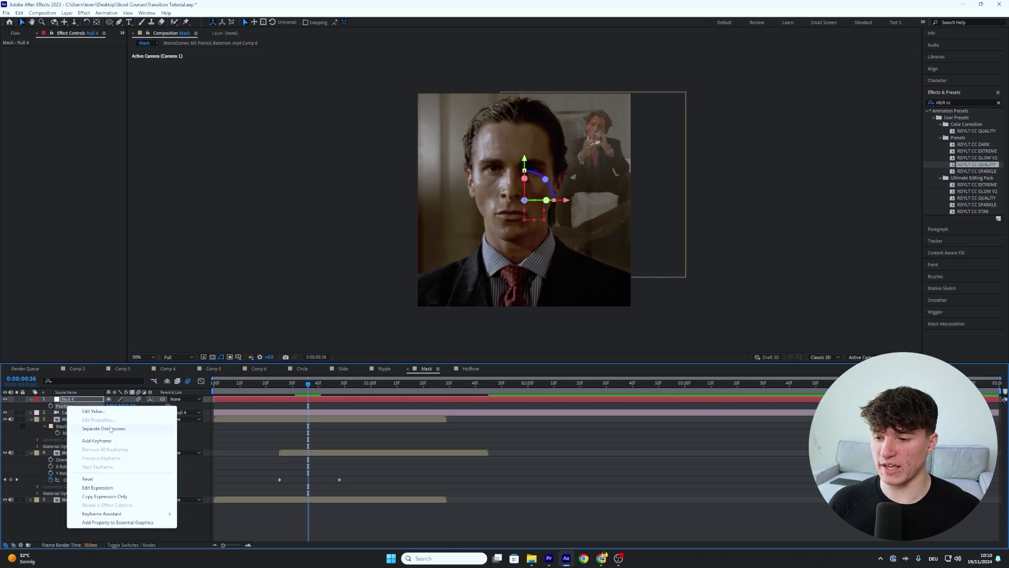
{"action": "left_click", "coordinate": [104, 428]}
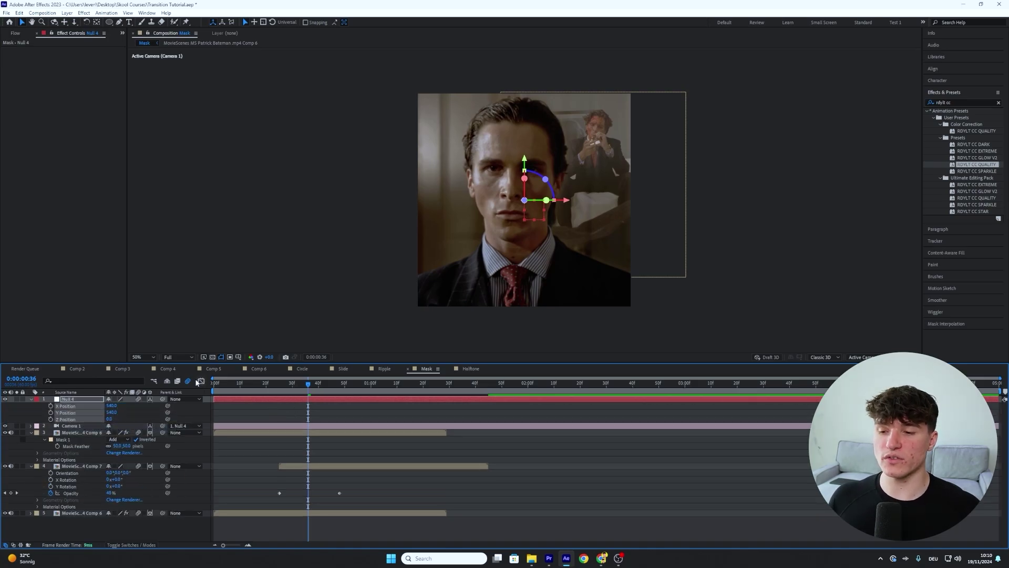
- Add starting keyframes to the null's X, Y and Z Position at 0:00:00:36
{"action": "left_click", "coordinate": [50, 406]}
{"action": "left_click", "coordinate": [50, 413]}
{"action": "left_click", "coordinate": [50, 419]}
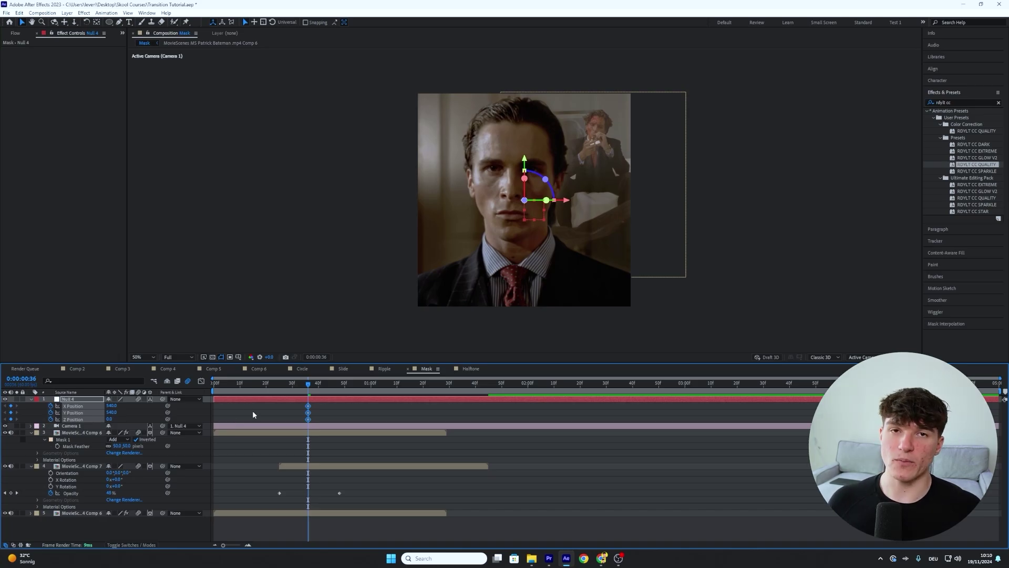
- At 0:00:01:12, set the null's Position to about X 894, Y 453 and Z 437 to frame the second clip's subject
{"action": "left_click_drag", "start_coordinate": [307, 386], "coordinate": [403, 387]}
{"action": "mouse_move", "coordinate": [109, 419]}
{"action": "left_mouse_down"}
{"action": "mouse_move", "coordinate": [148, 419]}
{"action": "mouse_move", "coordinate": [118, 405]}
{"action": "mouse_move", "coordinate": [142, 405]}
{"action": "mouse_move", "coordinate": [80, 414]}
{"action": "mouse_move", "coordinate": [117, 406]}
{"action": "left_mouse_up"}
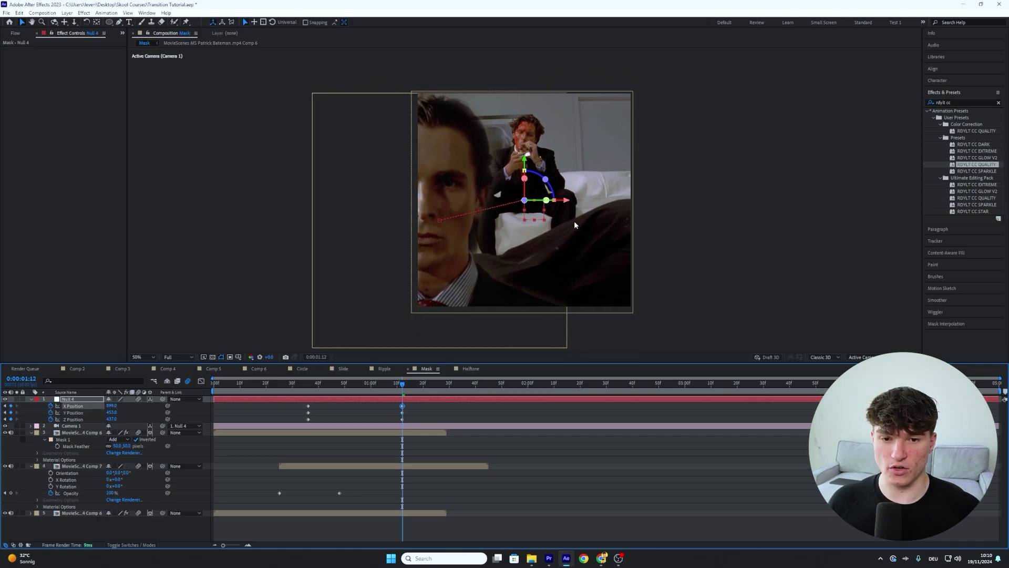
{"action": "left_click", "coordinate": [123, 410]}
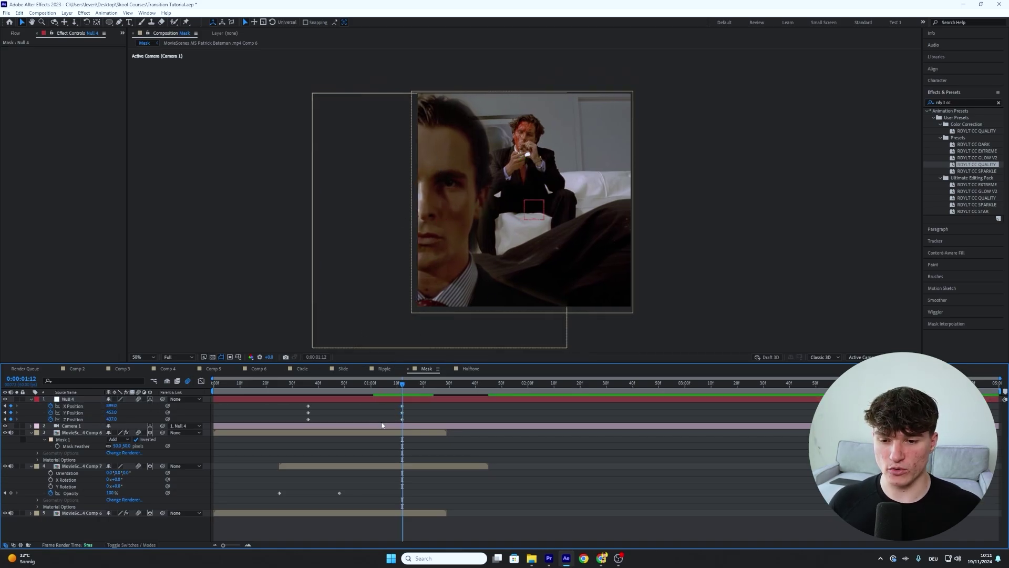
- Fade out the masked clip with two Opacity keyframes starting from 100% at 0:00:00:59, and copy them to the bottom clip
{"action": "left_click_drag", "start_coordinate": [400, 388], "coordinate": [369, 388]}
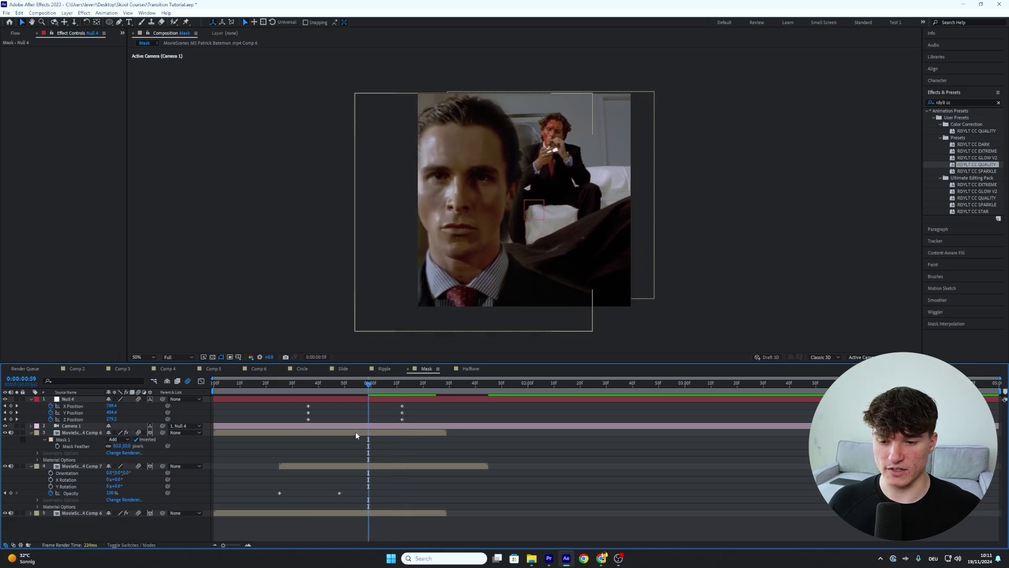
{"action": "left_click", "coordinate": [373, 436]}
{"action": "key", "text": "t"}
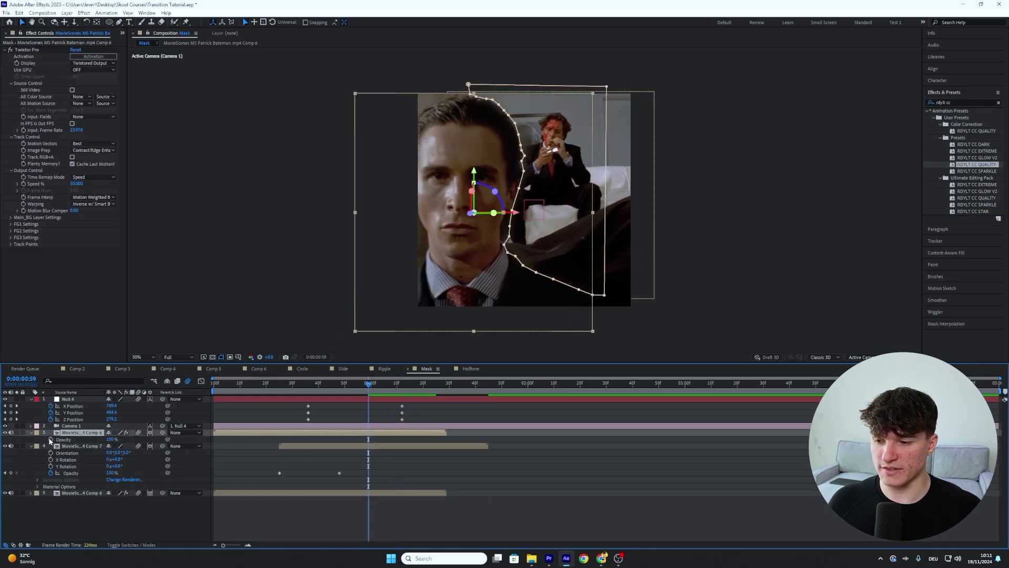
{"action": "left_click", "coordinate": [51, 439]}
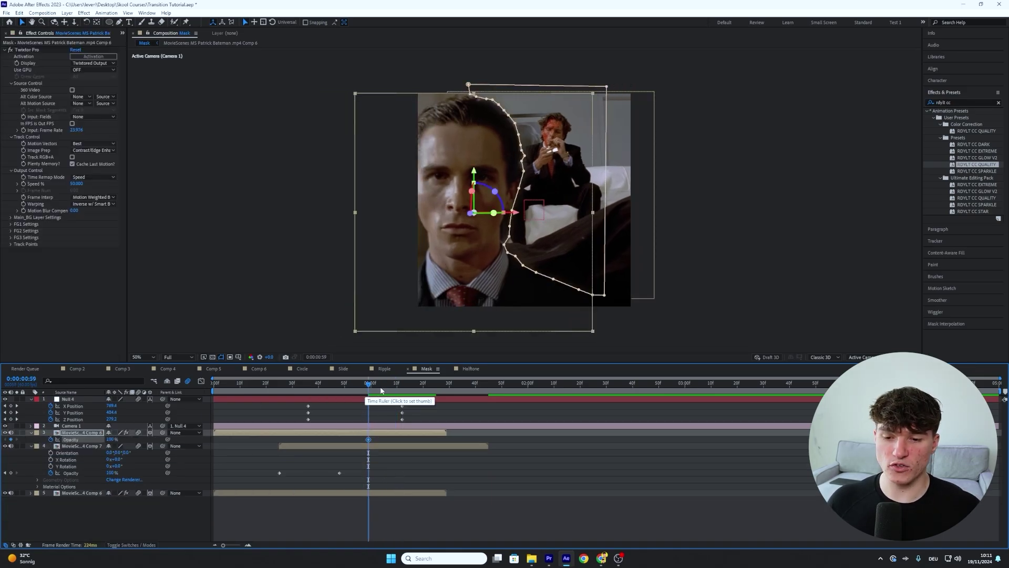
{"action": "left_click_drag", "start_coordinate": [381, 389], "coordinate": [440, 389]}
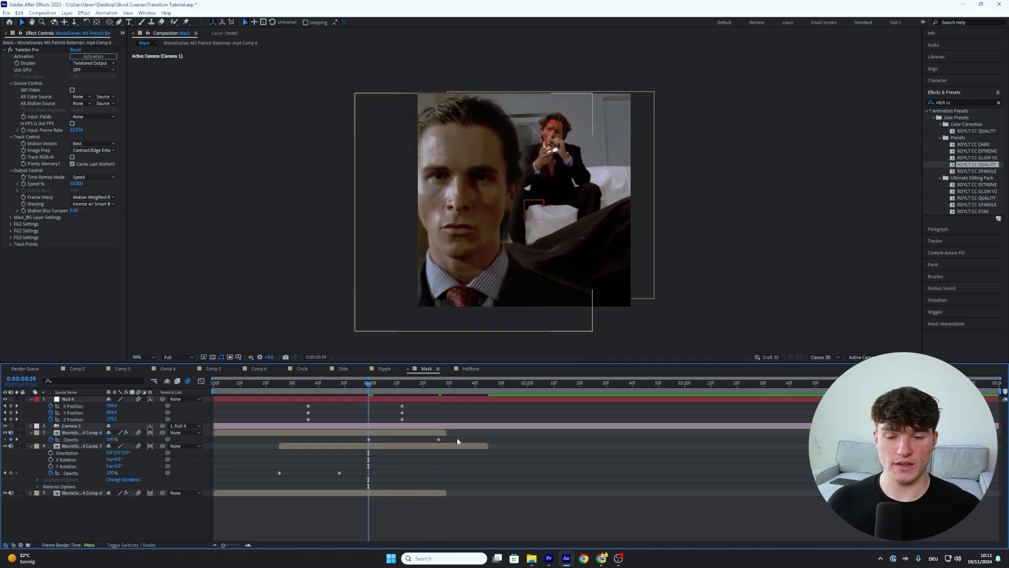
{"action": "left_click_drag", "start_coordinate": [460, 436], "coordinate": [366, 447]}
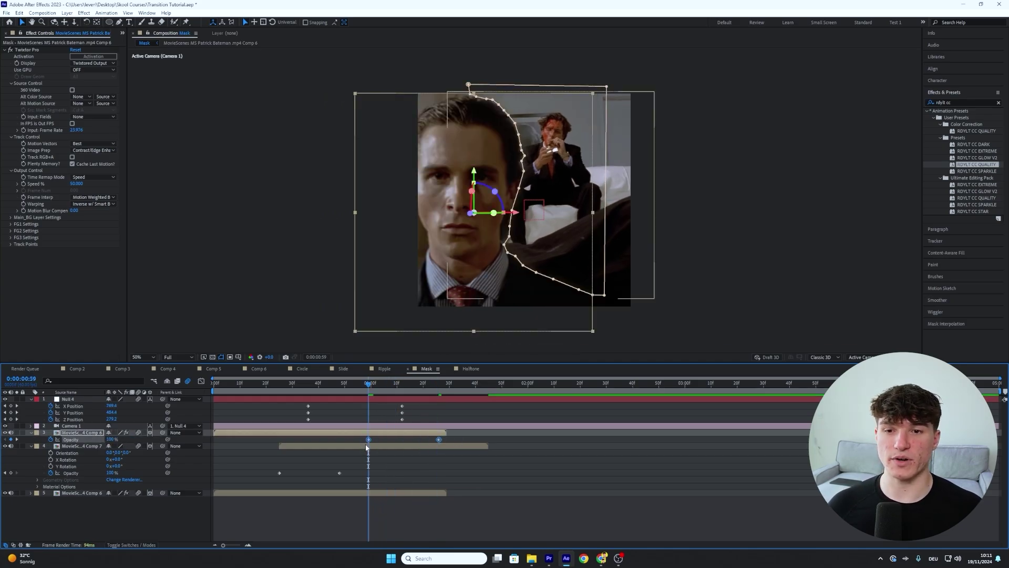
{"action": "left_click", "coordinate": [370, 493]}
- Shift the second clip with its Opacity keyframes earlier so that it starts at 0:00:00:15
{"action": "key", "text": "Page_Up"}
{"action": "key", "text": "Page_Up"}
{"action": "key", "text": "Page_Up"}
{"action": "key", "text": "Page_Up"}
{"action": "key", "text": "Page_Up"}
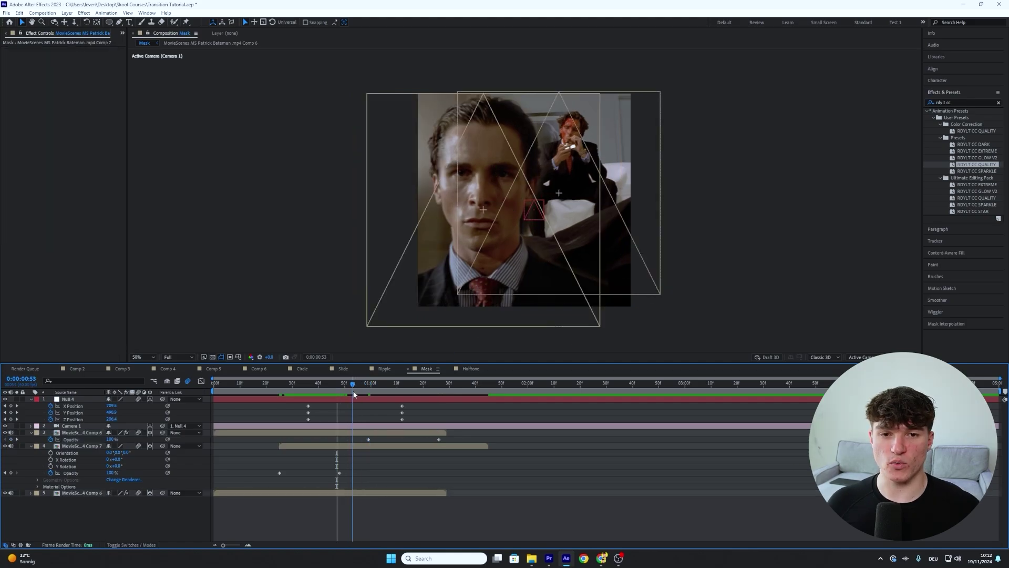
{"action": "left_click", "coordinate": [390, 447]}
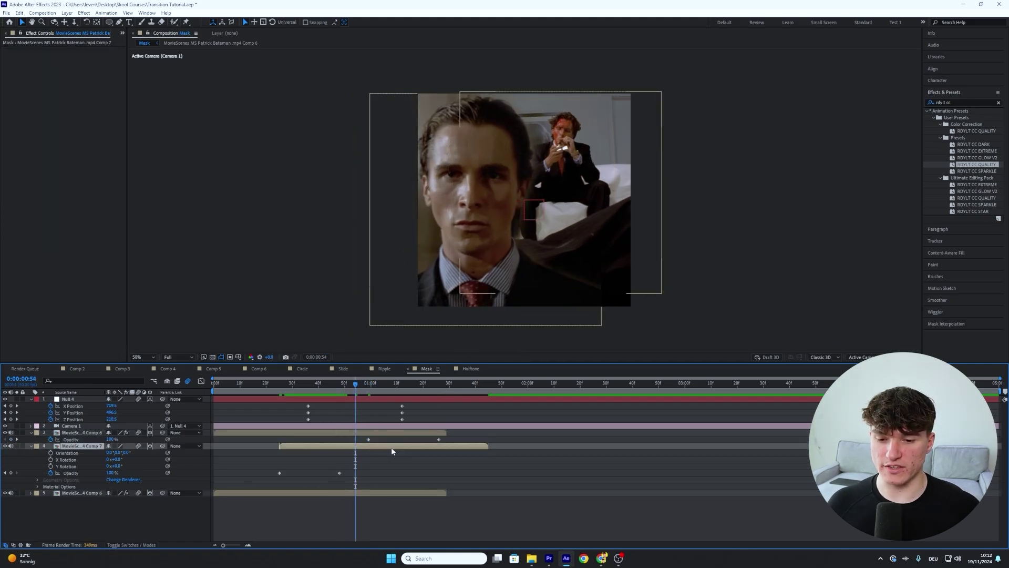
{"action": "left_click_drag", "start_coordinate": [390, 447], "coordinate": [366, 447]}
- End the work area with the first clip and play the mask transition from the start
{"action": "key", "text": "Home"}
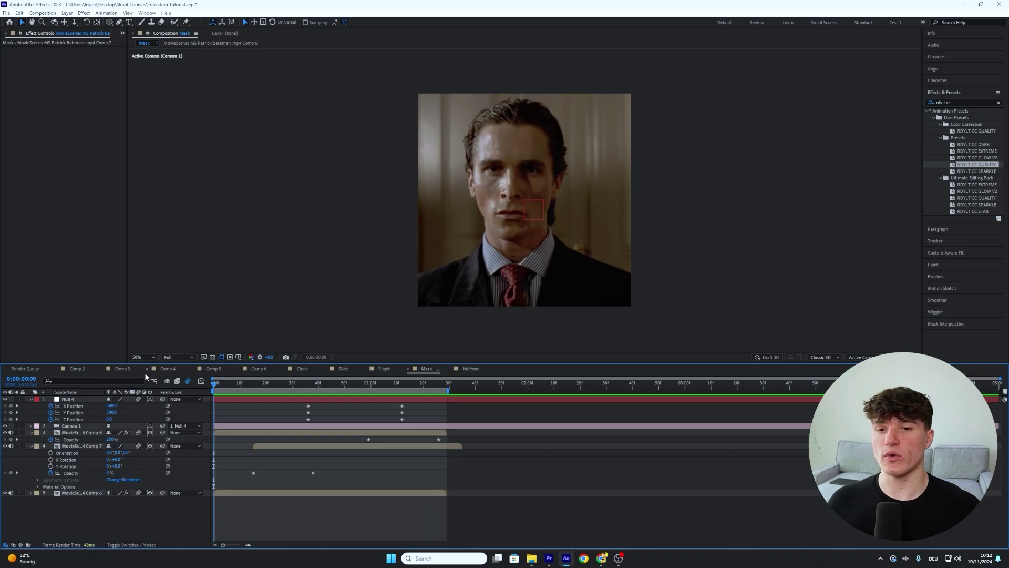
{"action": "key", "text": "space"}
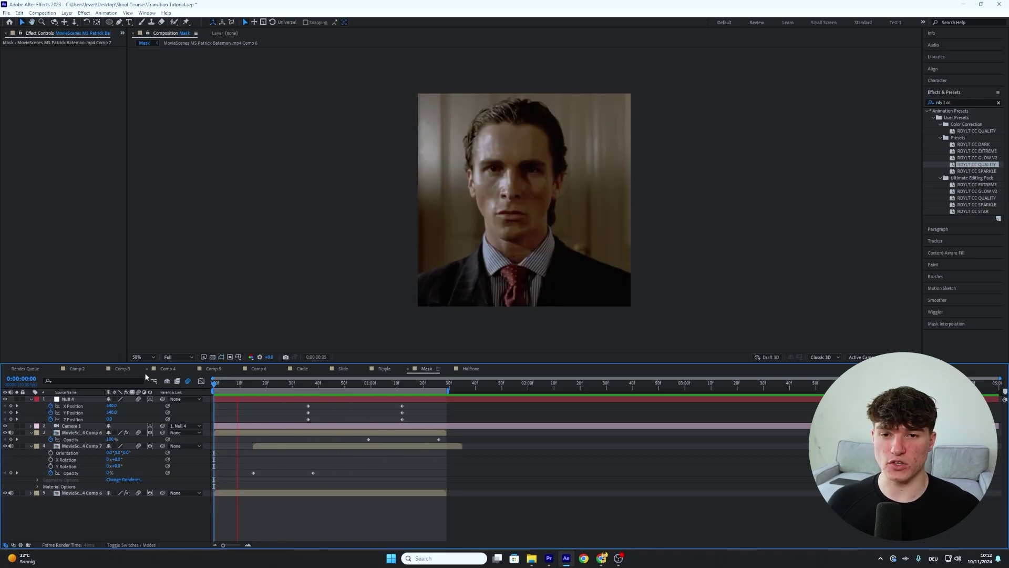
{"action": "key", "text": "space"}
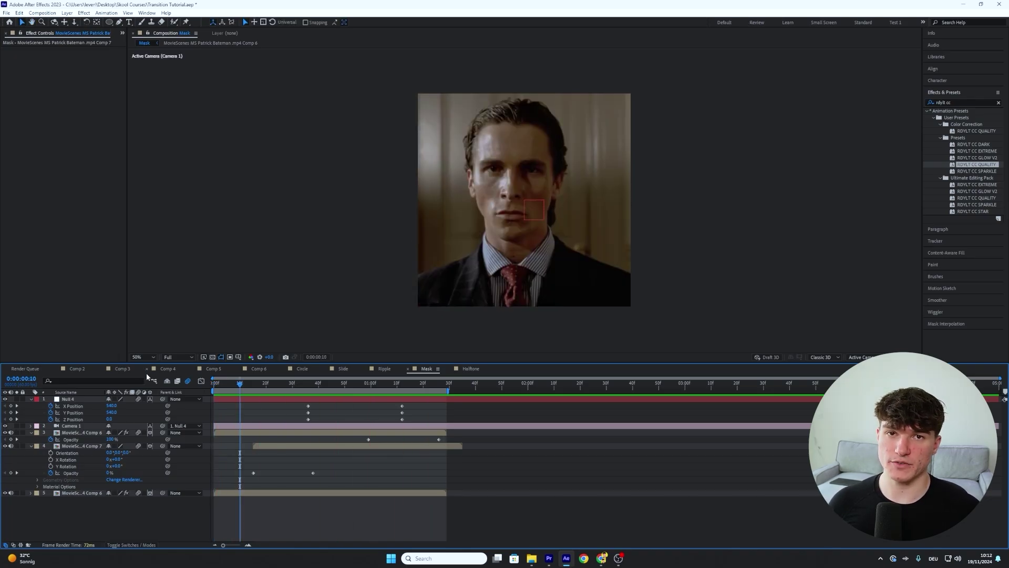
- Reveal all keyframed properties and apply Easy Ease to every Position and Opacity keyframe
{"action": "key", "text": "u"}
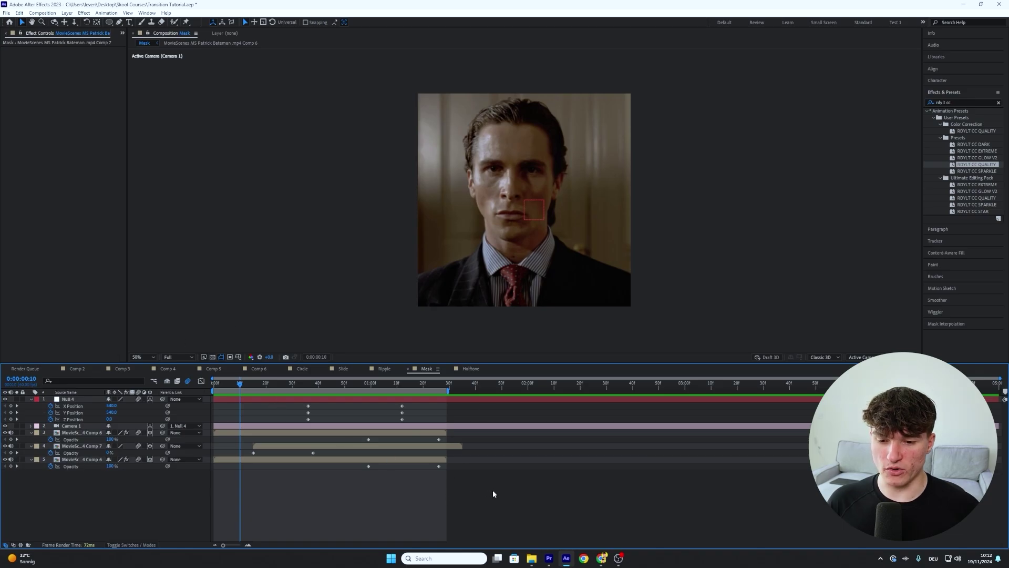
{"action": "left_click_drag", "start_coordinate": [494, 491], "coordinate": [241, 398]}
{"action": "right_click", "coordinate": [308, 407]}
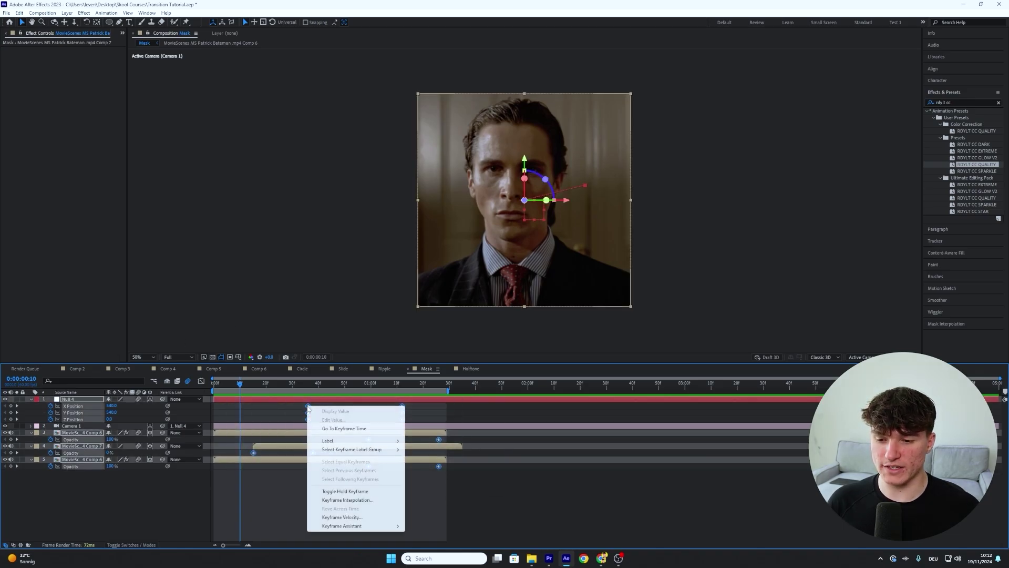
{"action": "mouse_move", "coordinate": [346, 526]}
{"action": "left_click", "coordinate": [430, 483]}
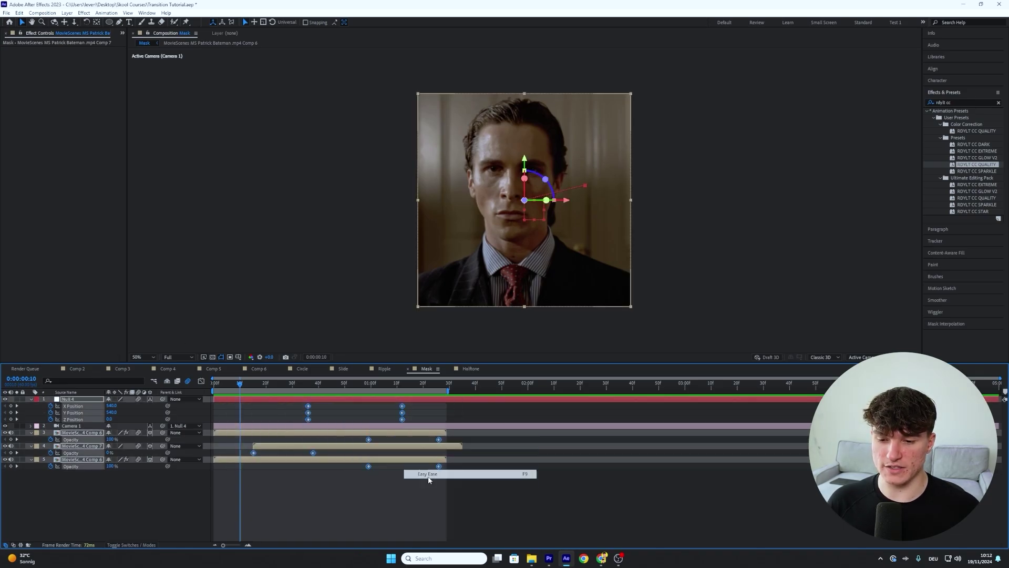
- Lengthen both ease handles of the null's Z Position curve in the graph editor to form a steeper S-curve
{"action": "left_click_drag", "start_coordinate": [423, 420], "coordinate": [297, 423]}
{"action": "left_click", "coordinate": [201, 380]}
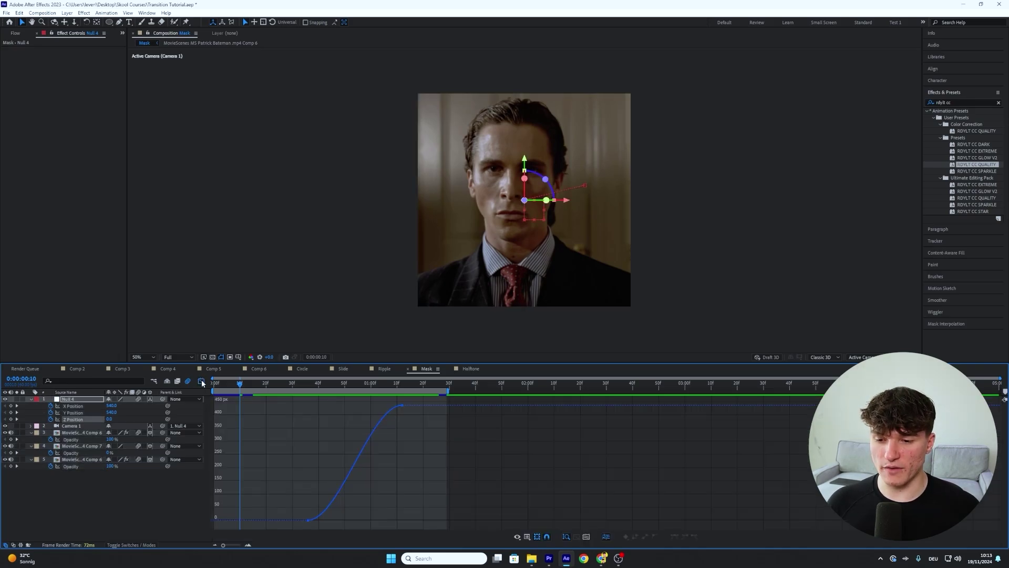
{"action": "left_click", "coordinate": [309, 520]}
{"action": "left_click_drag", "start_coordinate": [342, 521], "coordinate": [368, 520]}
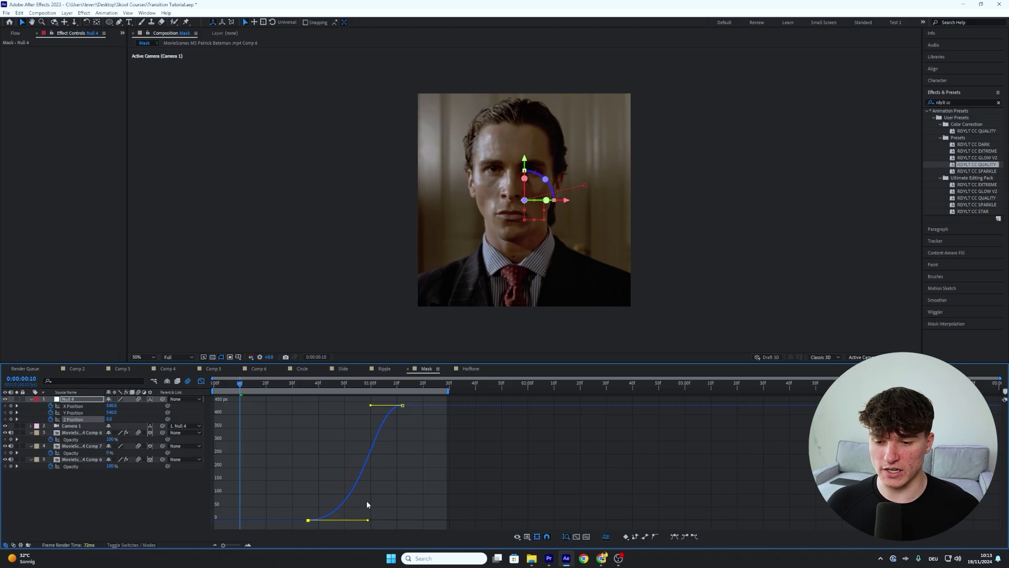
{"action": "left_click_drag", "start_coordinate": [371, 405], "coordinate": [347, 404]}
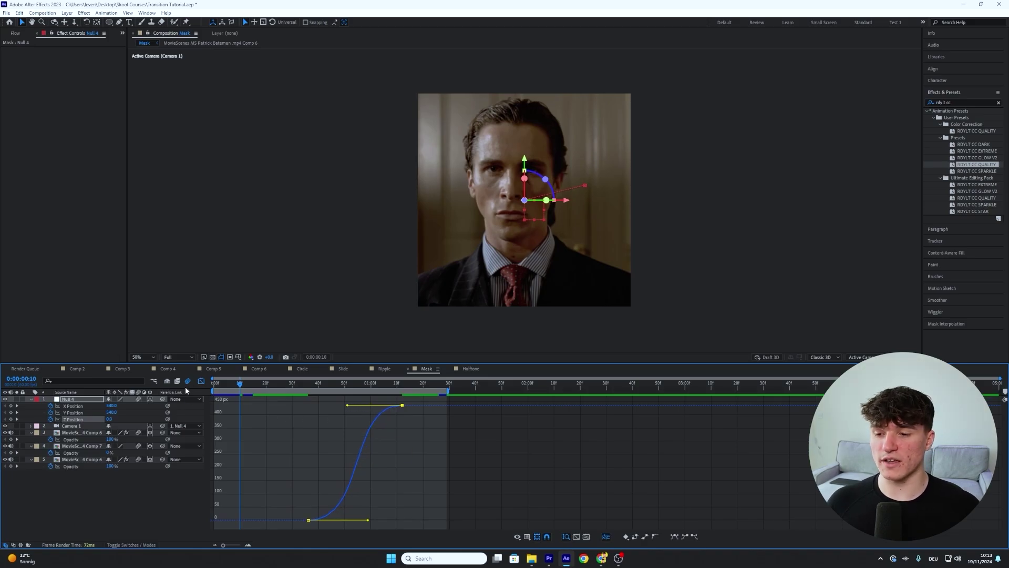
- Steepen the middle of the null's Y Position curve by extending the ease handles of both keyframes in the graph editor
{"action": "left_click", "coordinate": [201, 381]}
{"action": "left_click", "coordinate": [410, 418]}
{"action": "left_click_drag", "start_coordinate": [412, 410], "coordinate": [293, 414]}
{"action": "left_click", "coordinate": [201, 381]}
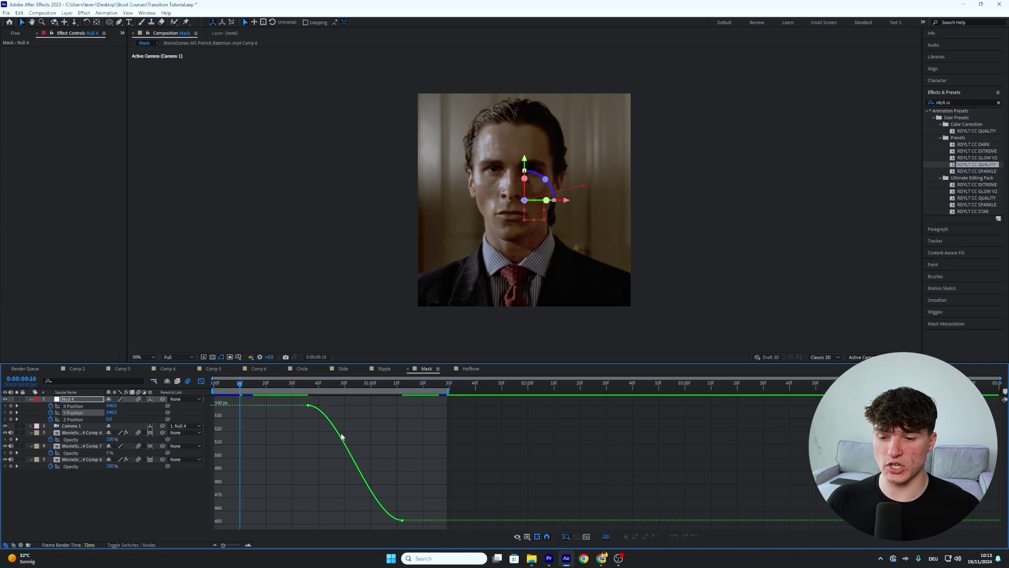
{"action": "left_click", "coordinate": [308, 405]}
{"action": "left_click_drag", "start_coordinate": [341, 408], "coordinate": [370, 405]}
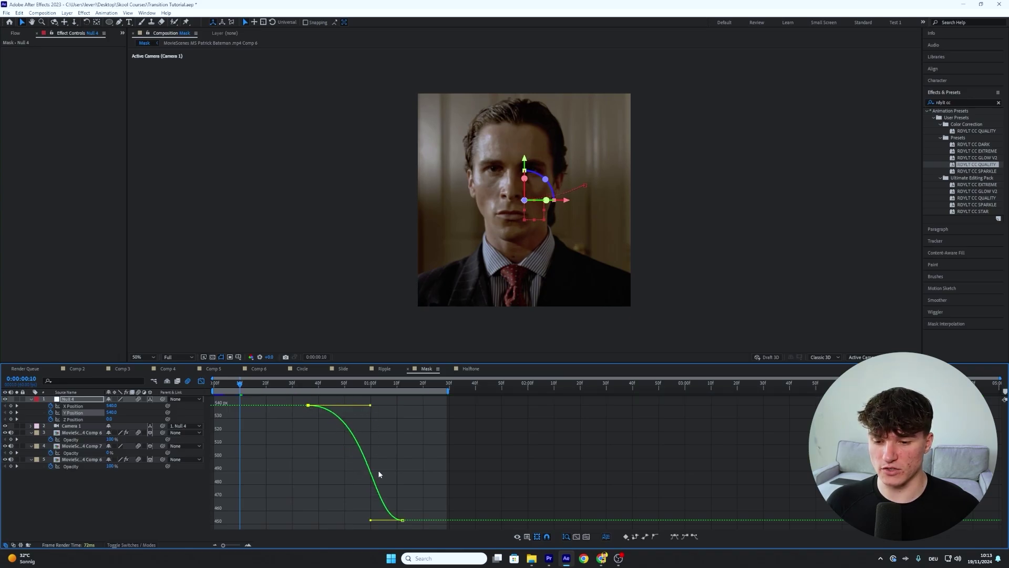
{"action": "left_click_drag", "start_coordinate": [371, 520], "coordinate": [346, 518]}
{"action": "left_click", "coordinate": [201, 381]}
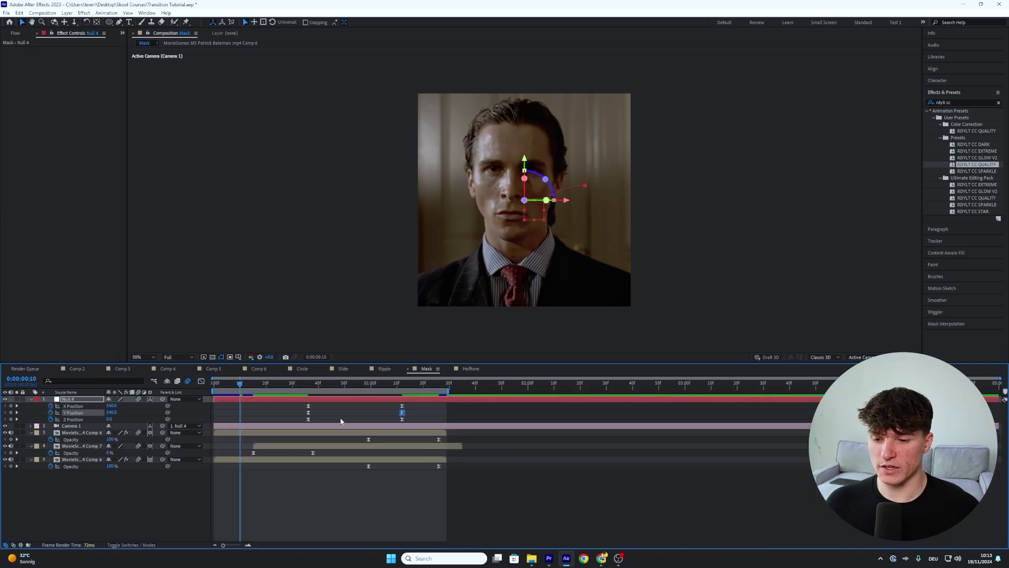
- Extend both ease handles of the null's X Position curve in the graph editor to match the steep S-curve
{"action": "left_click_drag", "start_coordinate": [423, 404], "coordinate": [294, 406]}
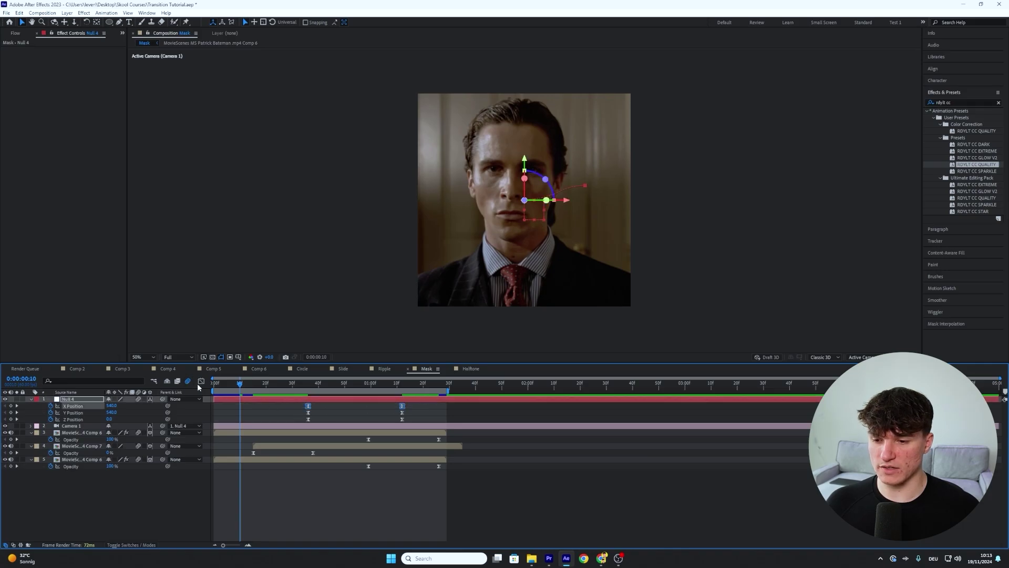
{"action": "left_click", "coordinate": [201, 381]}
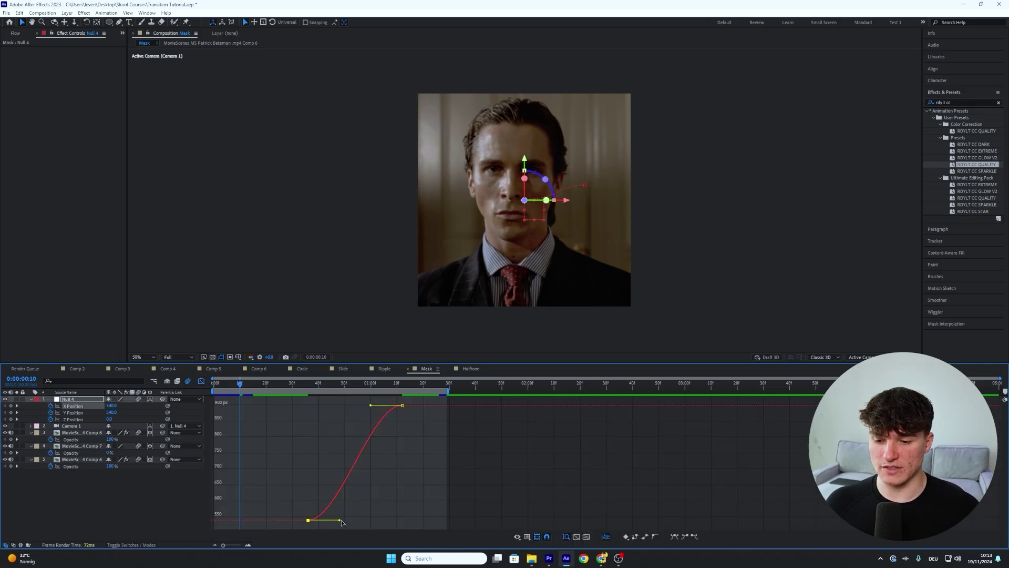
{"action": "left_click_drag", "start_coordinate": [342, 522], "coordinate": [361, 521]}
{"action": "left_click_drag", "start_coordinate": [368, 406], "coordinate": [342, 406]}
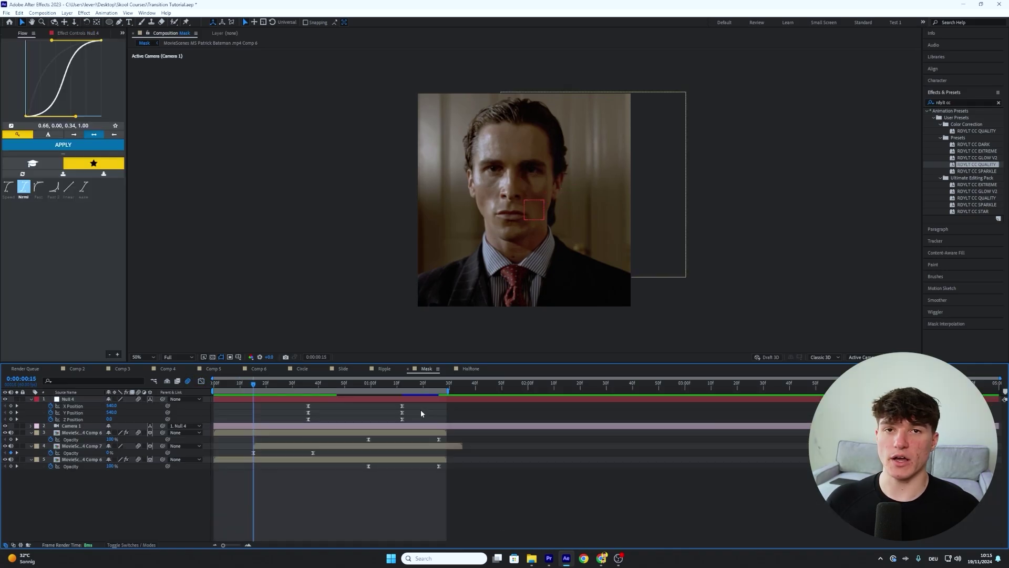
{"action": "left_click_drag", "start_coordinate": [419, 407], "coordinate": [290, 409]}
{"action": "left_click_drag", "start_coordinate": [451, 479], "coordinate": [328, 440]}
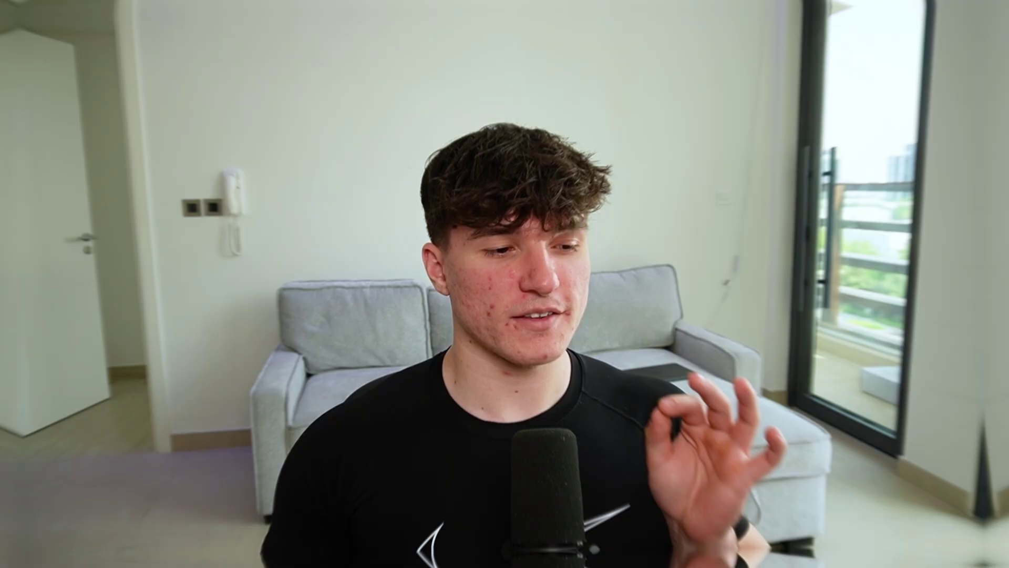
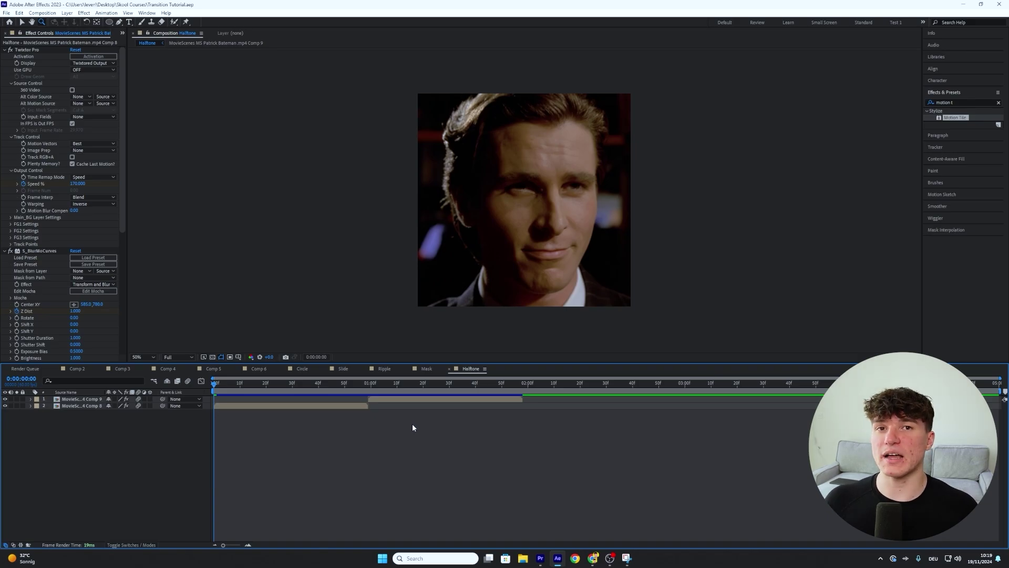
- Create a new adjustment layer above both clips in the halftone composition
{"action": "left_click", "coordinate": [67, 14]}
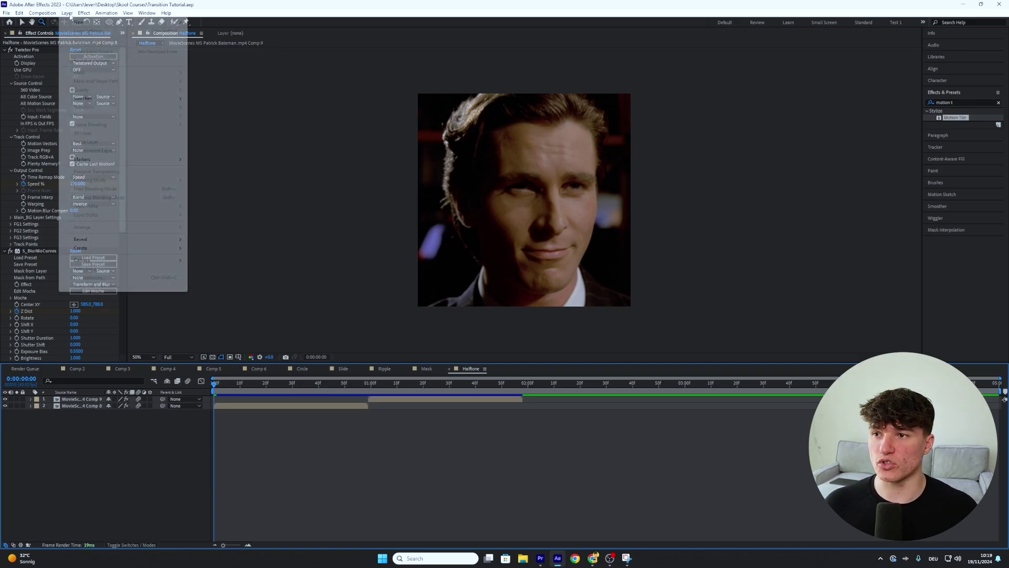
{"action": "mouse_move", "coordinate": [74, 23]}
{"action": "left_click", "coordinate": [218, 74]}
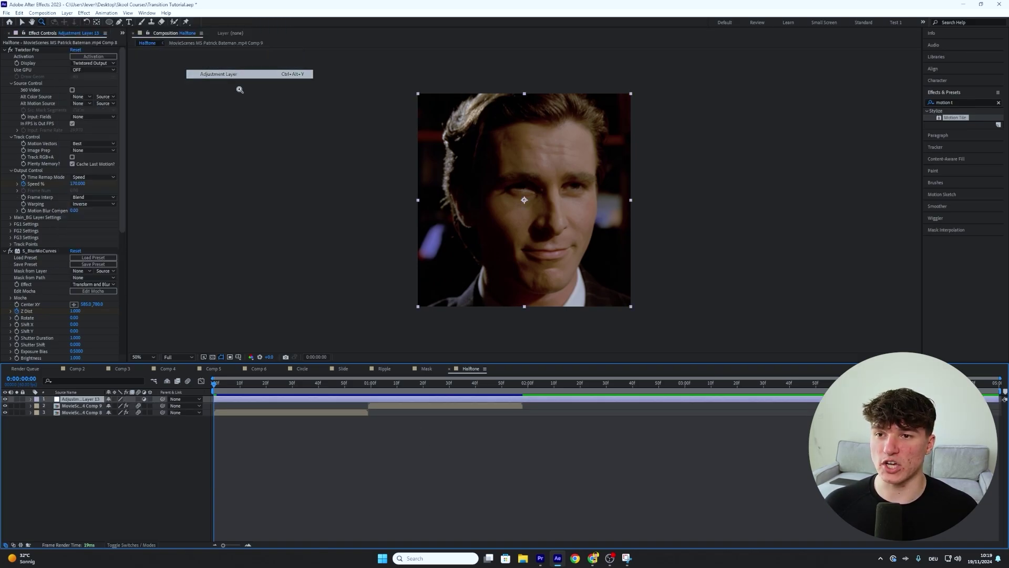
- Trim the adjustment layer to start at 0:00:00:29 and end about 30 frames after the cut between the two clips
{"action": "left_click", "coordinate": [368, 384]}
{"action": "left_click", "coordinate": [291, 391]}
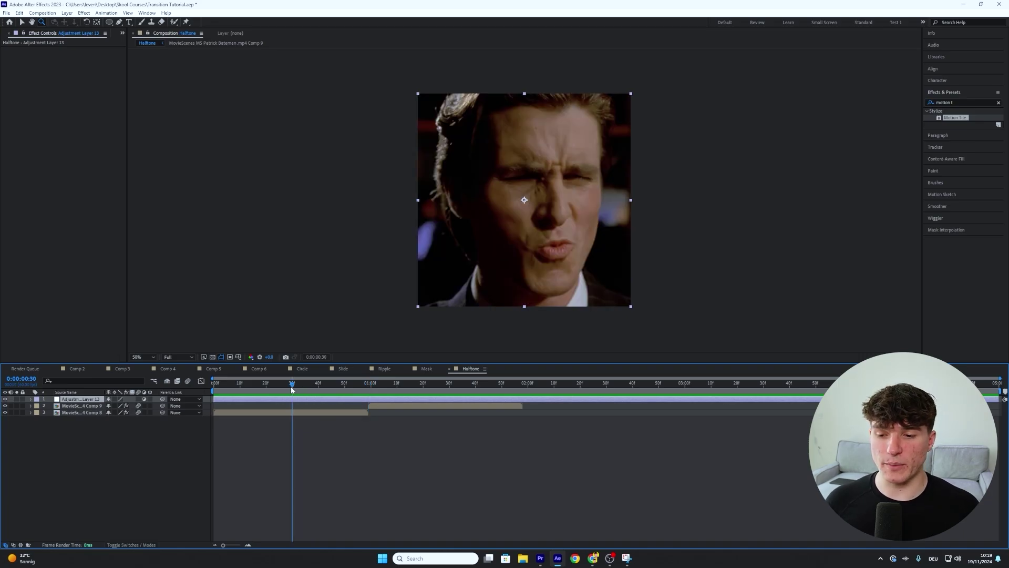
{"action": "key", "text": "alt+bracketleft"}
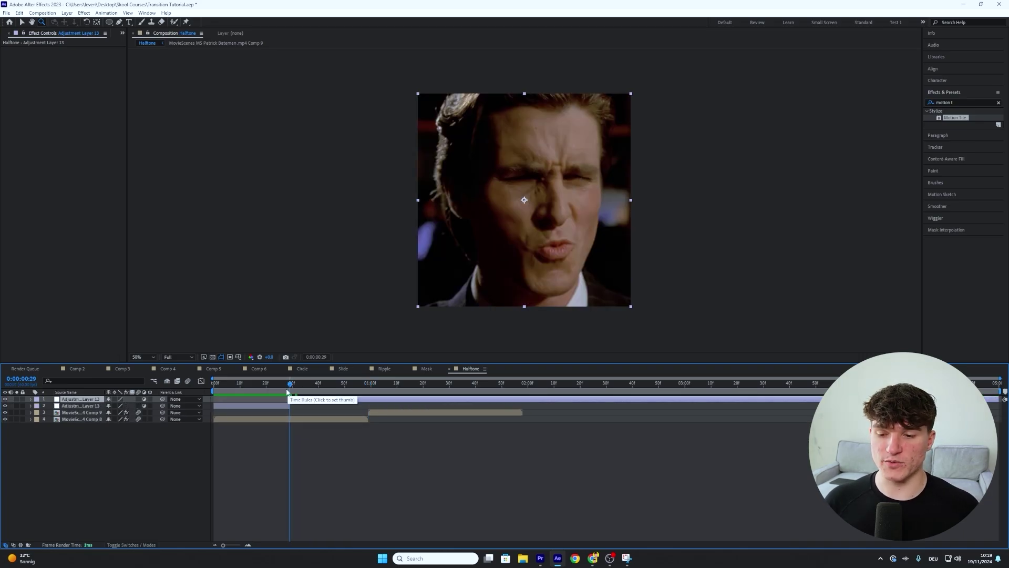
{"action": "left_click", "coordinate": [368, 383]}
{"action": "left_click_drag", "start_coordinate": [369, 386], "coordinate": [447, 387]}
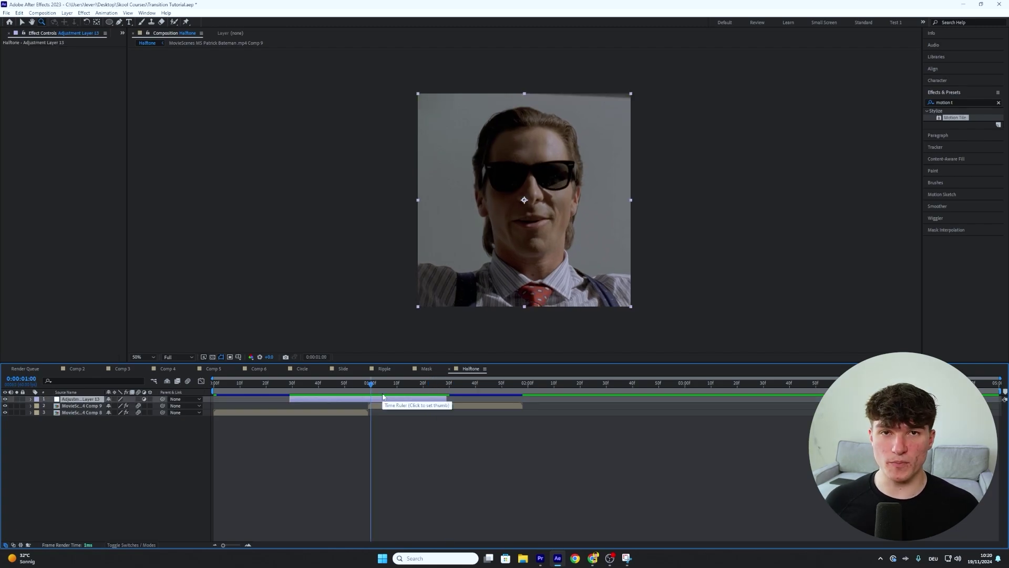
- Duplicate the adjustment layer and apply BCC Halftone to the lower copy with HT Scale set to 10
{"action": "key", "text": "ctrl+d"}
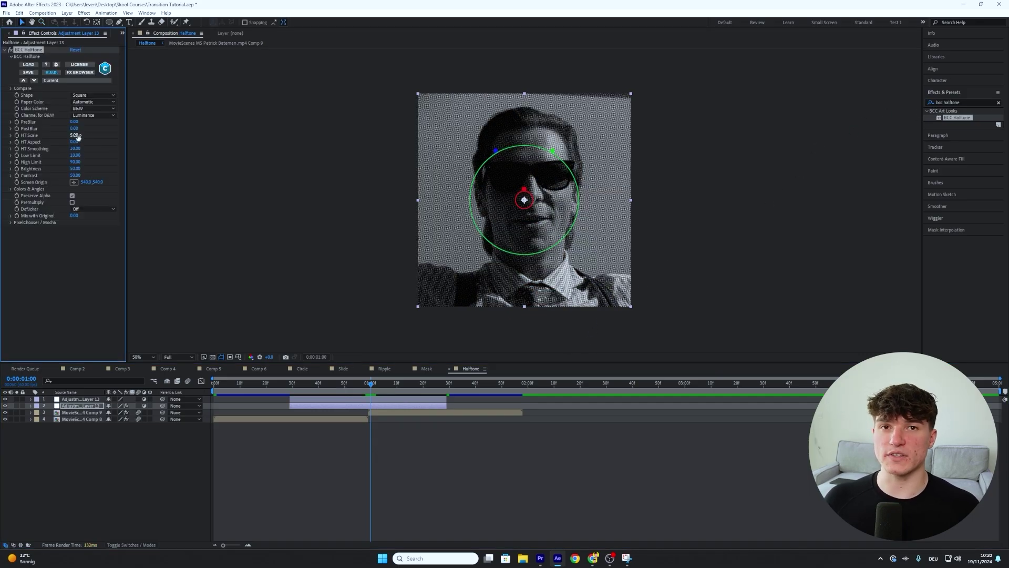
{"action": "left_click", "coordinate": [75, 135]}
{"action": "type", "text": "10"}
{"action": "key", "text": "Return"}
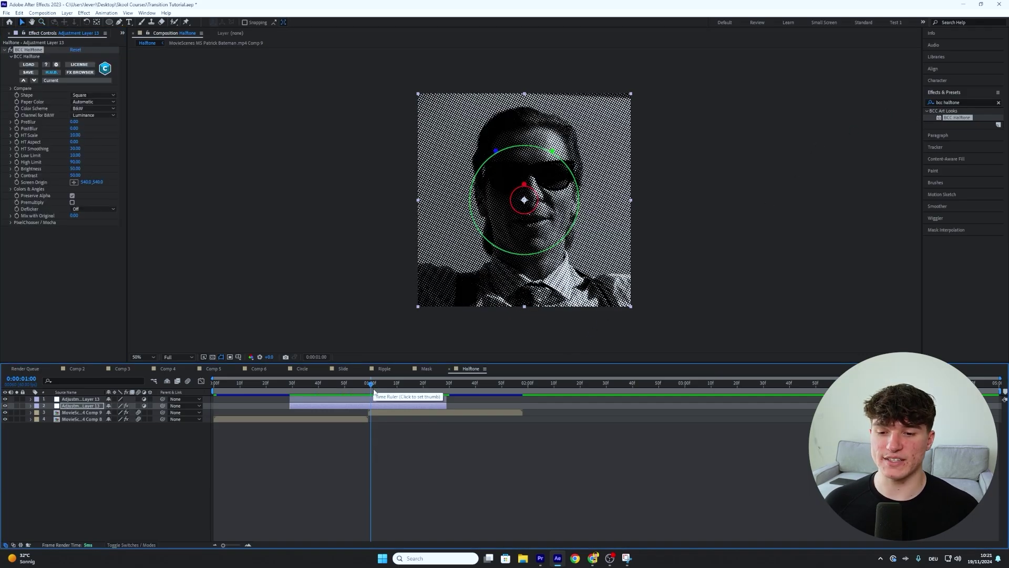
- Keyframe the halftone layer's Opacity at 100% at 0:00:00:59, and at 0% at 0:00:00:29 and 0:00:01:29
{"action": "key", "text": "t"}
{"action": "left_click", "coordinate": [368, 382]}
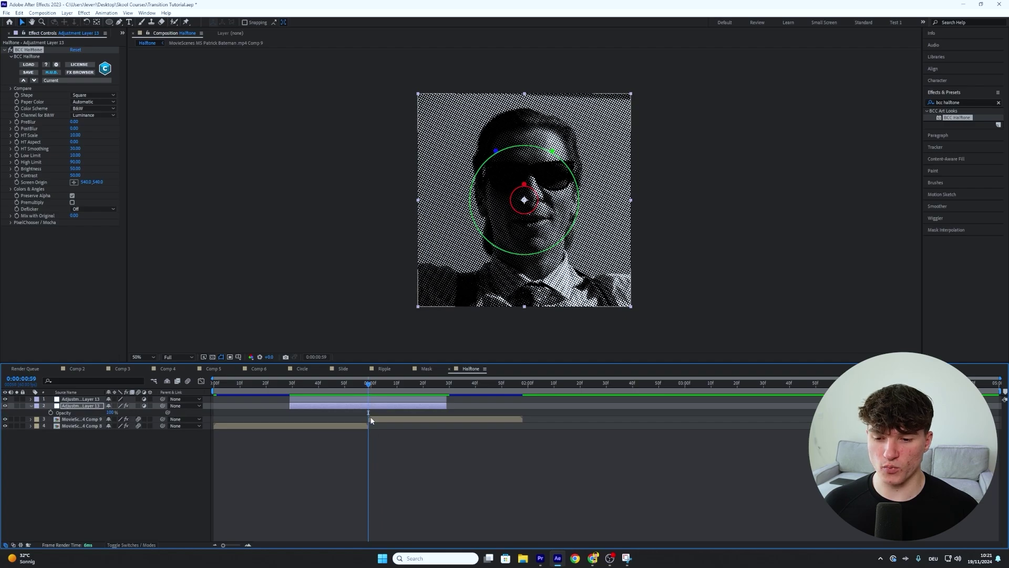
{"action": "left_click", "coordinate": [50, 412]}
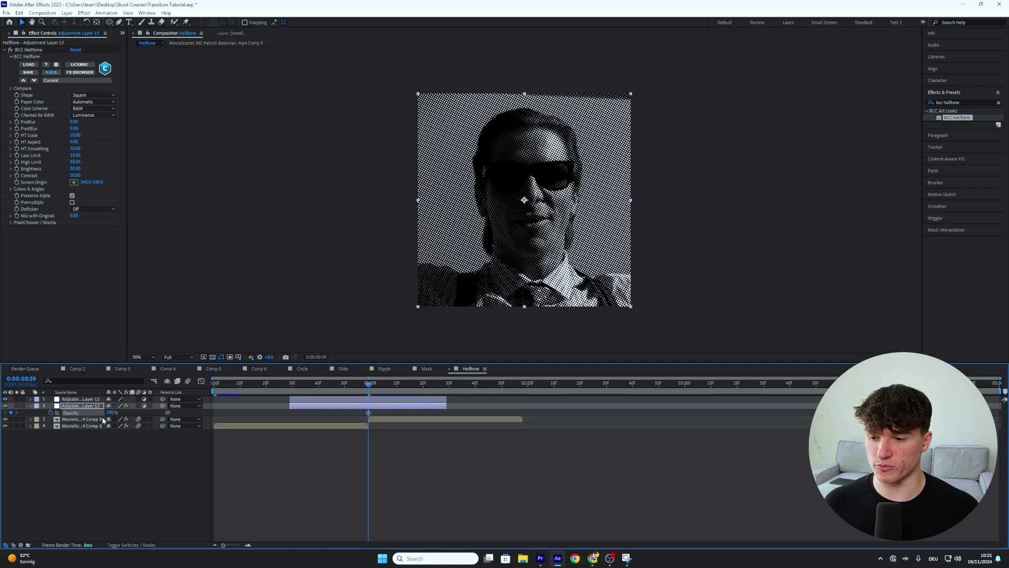
{"action": "left_click_drag", "start_coordinate": [369, 385], "coordinate": [285, 388]}
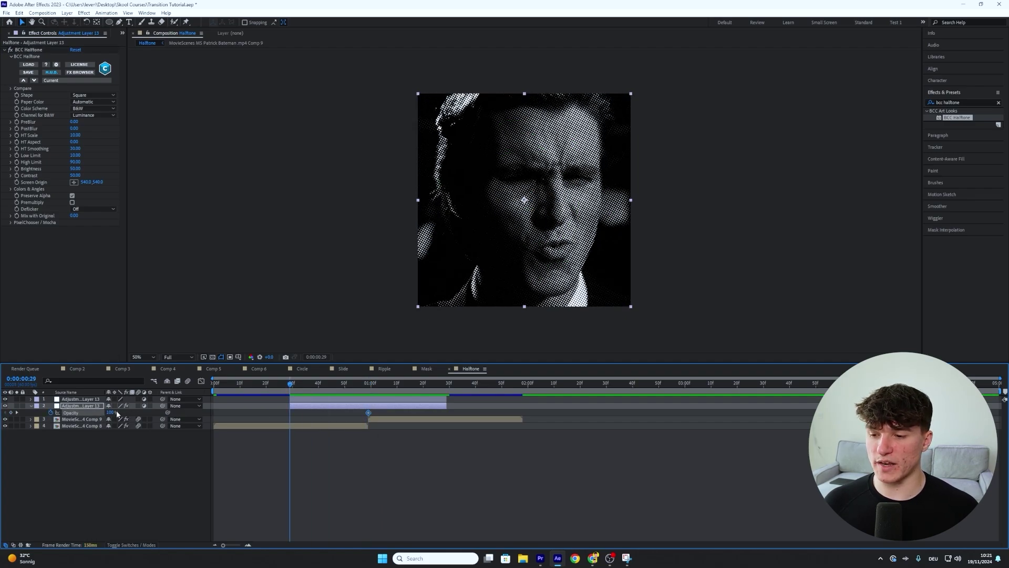
{"action": "left_click_drag", "start_coordinate": [111, 411], "coordinate": [84, 412]}
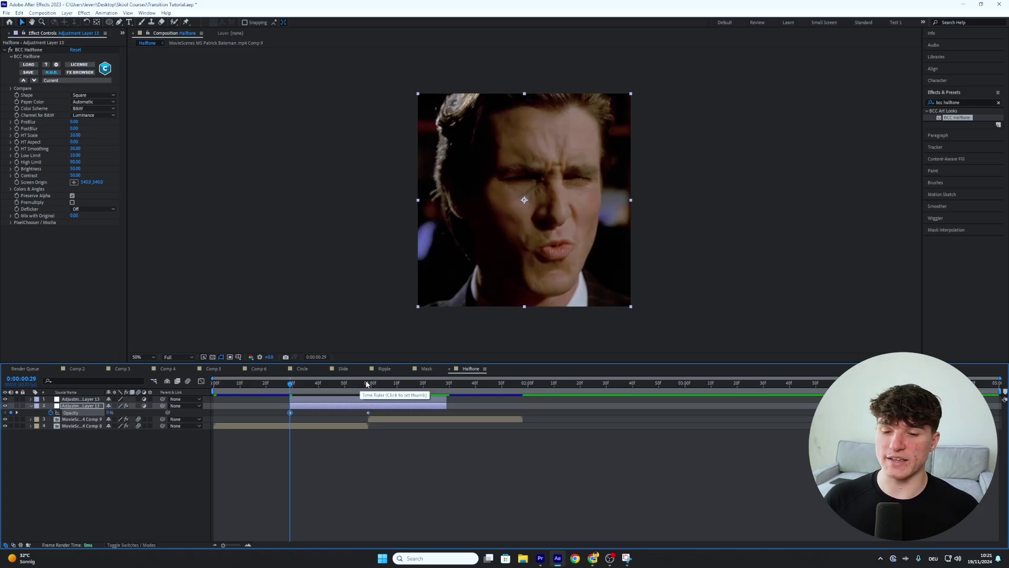
{"action": "left_click_drag", "start_coordinate": [366, 385], "coordinate": [448, 387]}
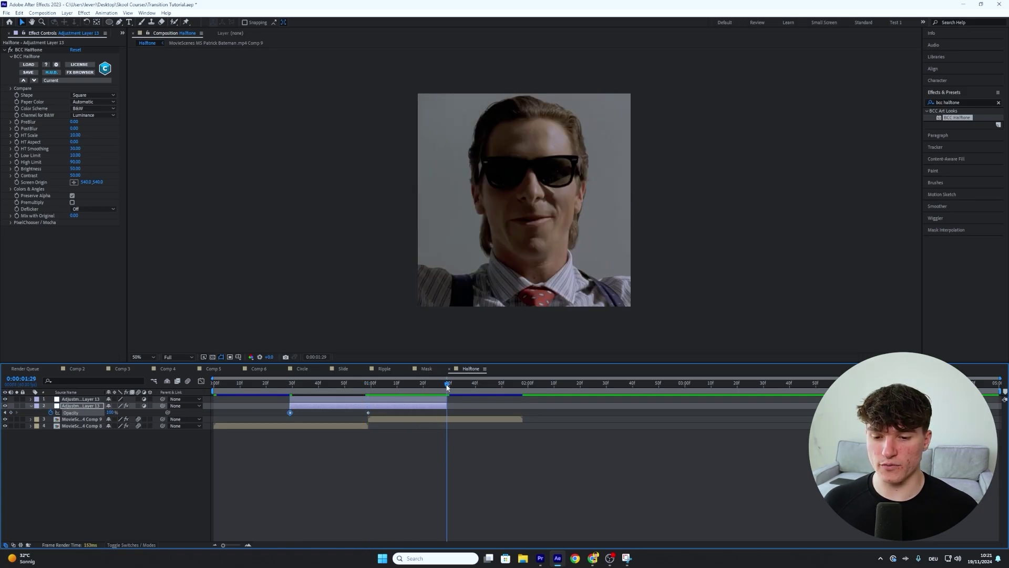
{"action": "left_click_drag", "start_coordinate": [110, 412], "coordinate": [79, 413]}
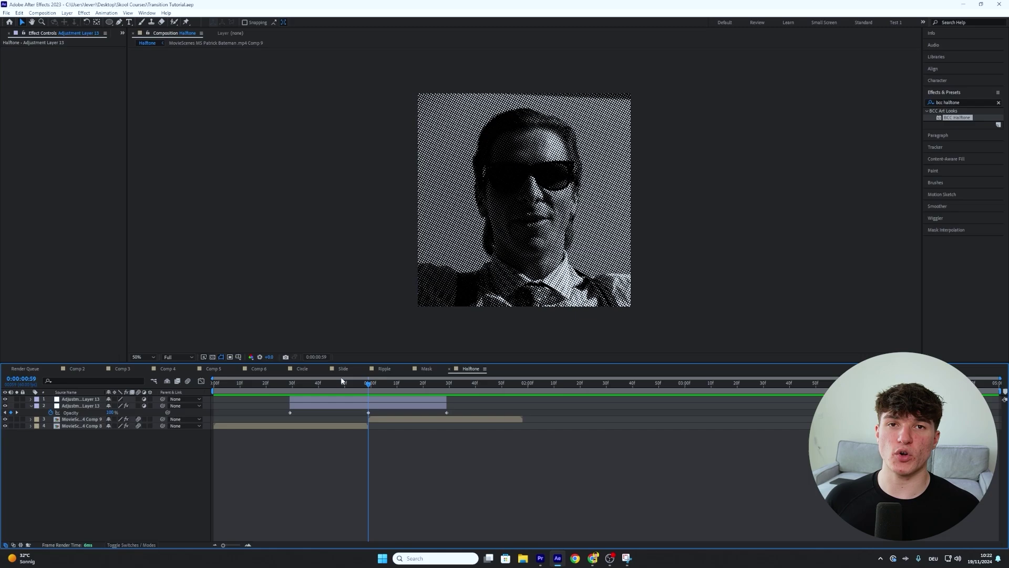
- Create a new black solid above the adjustment layers
{"action": "left_click", "coordinate": [67, 12]}
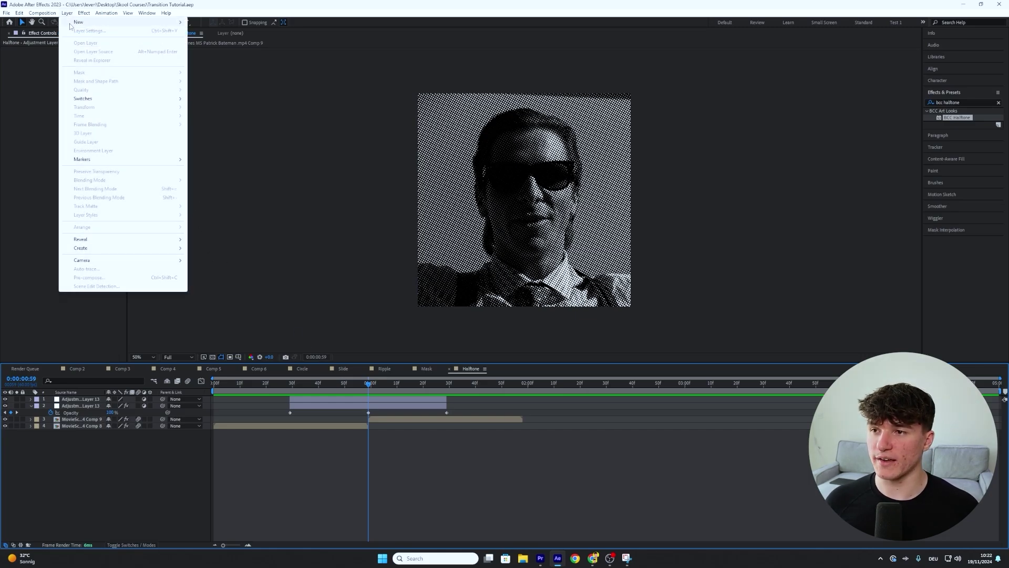
{"action": "mouse_move", "coordinate": [78, 21]}
{"action": "left_click", "coordinate": [213, 32]}
{"action": "left_click", "coordinate": [307, 231]}
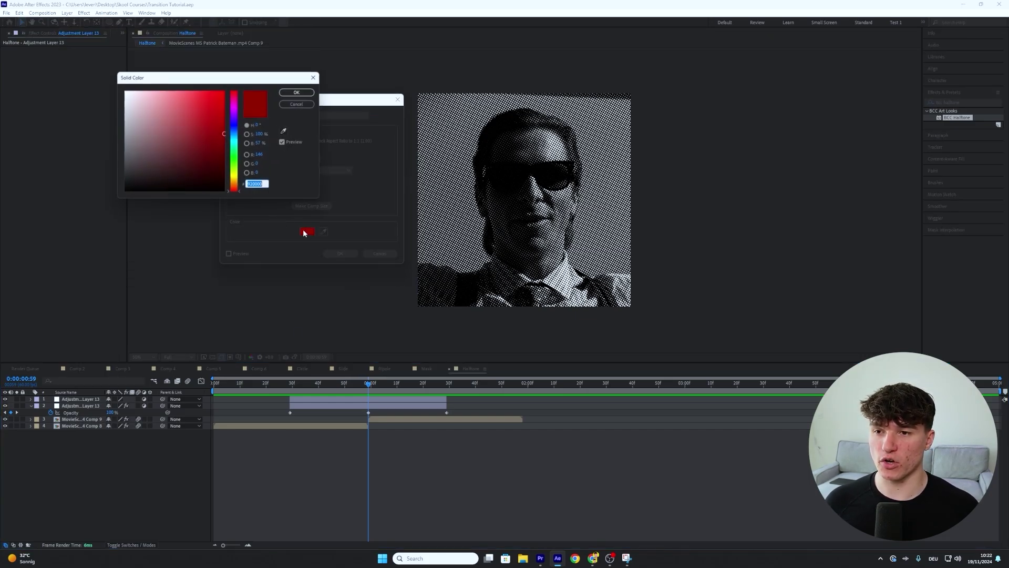
{"action": "left_click", "coordinate": [225, 190]}
{"action": "left_click", "coordinate": [297, 93]}
{"action": "left_click", "coordinate": [339, 254]}
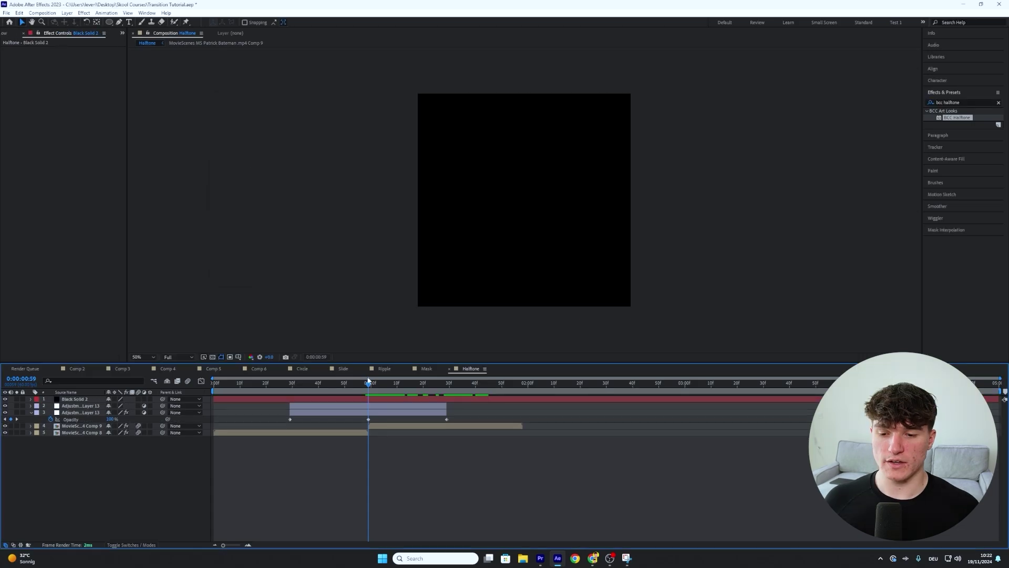
- Trim the black solid to end with the second clip at 0:00:01:58
{"action": "left_click_drag", "start_coordinate": [368, 382], "coordinate": [524, 382]}
{"action": "left_click", "coordinate": [524, 398]}
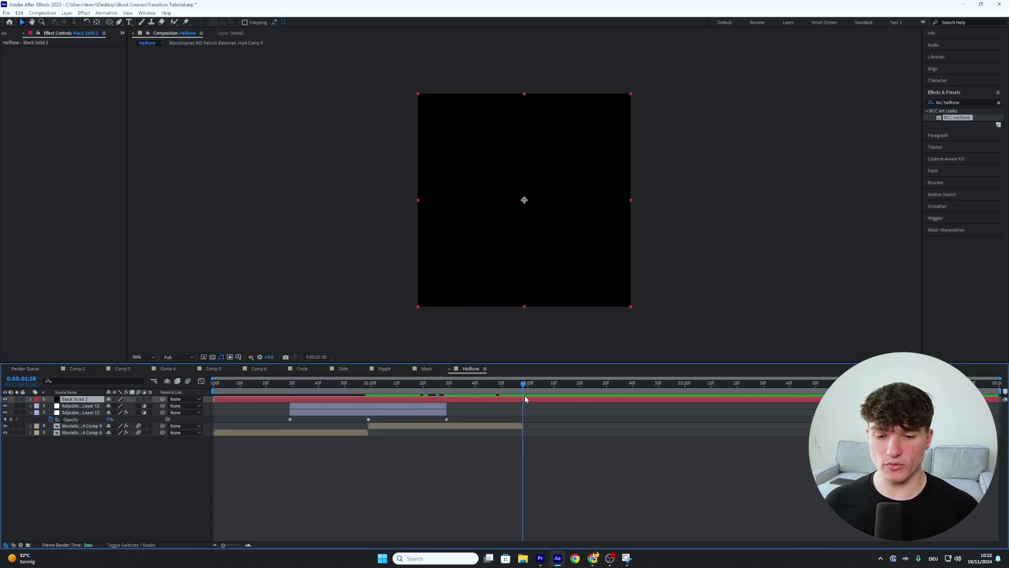
{"action": "key", "text": "ctrl+shift+d"}
{"action": "key", "text": "Delete"}
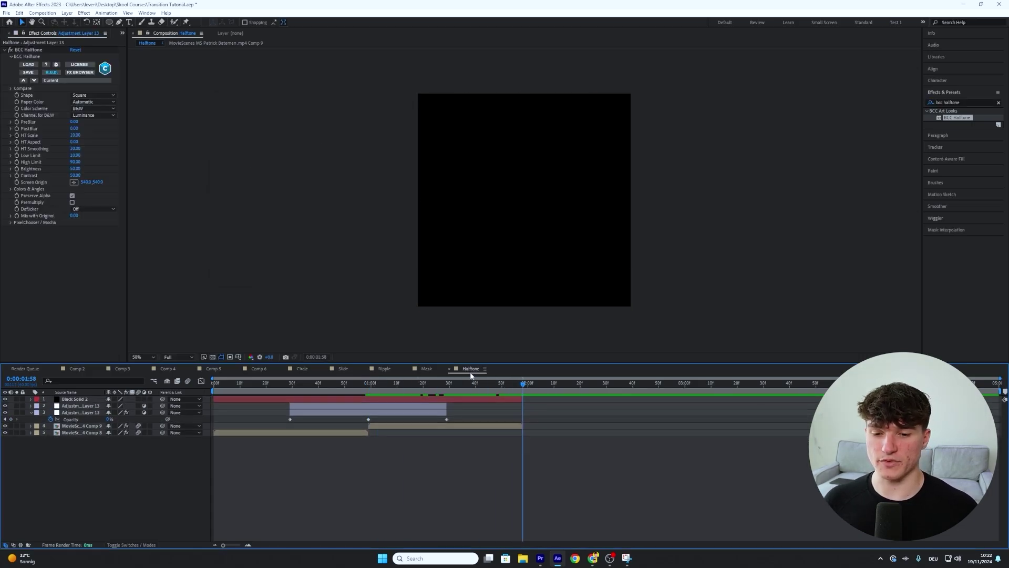
- Apply the CC Jaws effect to the black solid and set its Height to 0%
{"action": "left_click", "coordinate": [442, 382]}
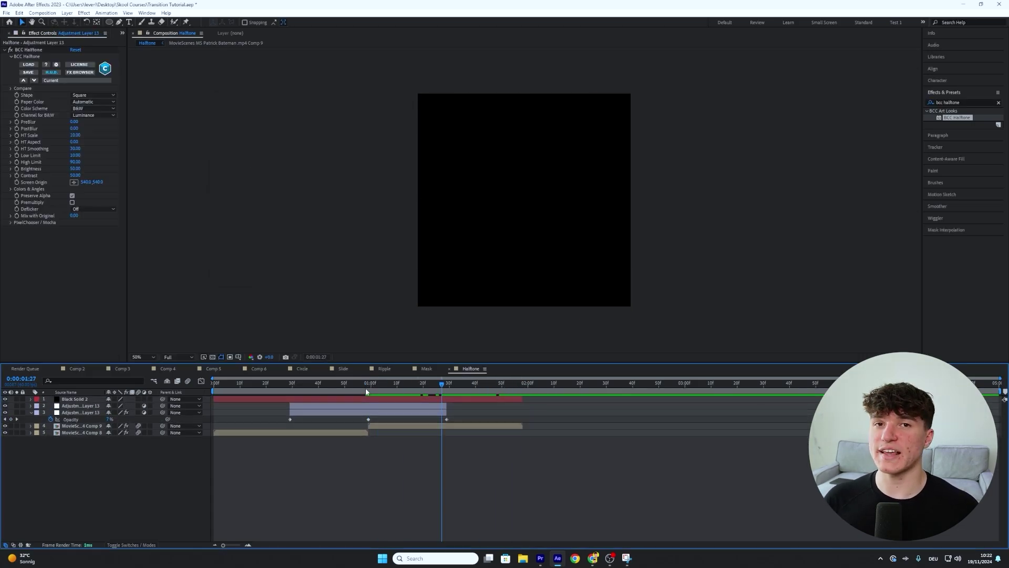
{"action": "left_click", "coordinate": [957, 102]}
{"action": "type", "text": "cc jaws"}
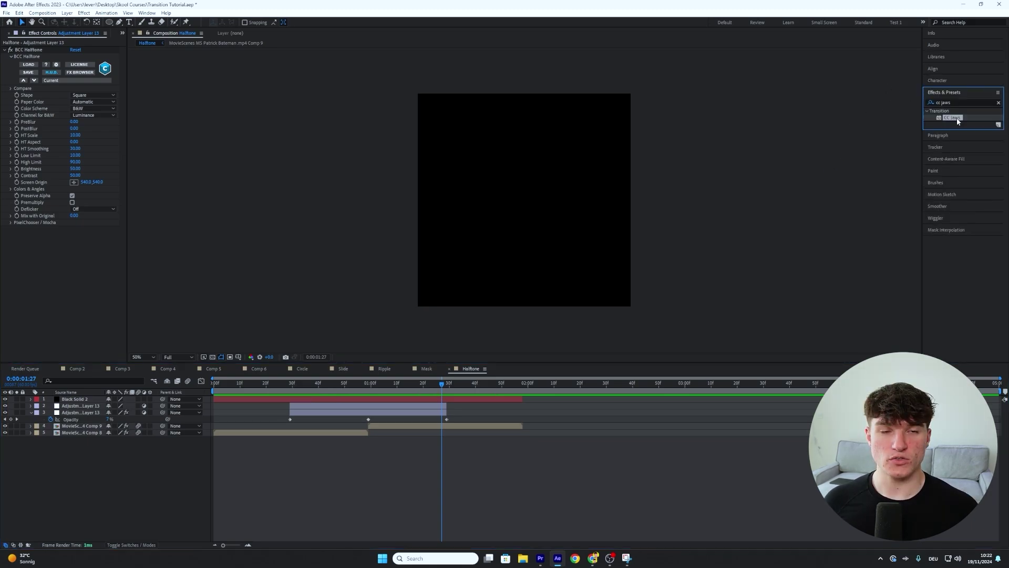
{"action": "left_click_drag", "start_coordinate": [957, 120], "coordinate": [390, 398]}
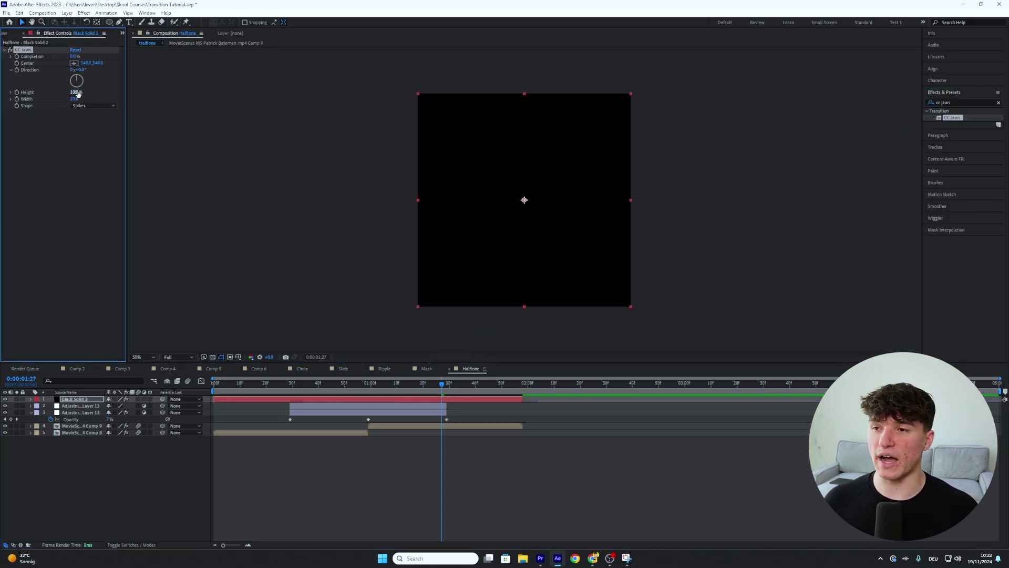
{"action": "type", "text": "0"}
{"action": "key", "text": "Return"}
- Keyframe CC Jaws' Completion at 70% at the cut, 0:00:00:59, and reveal the solid's keyframes
{"action": "left_click", "coordinate": [412, 387]}
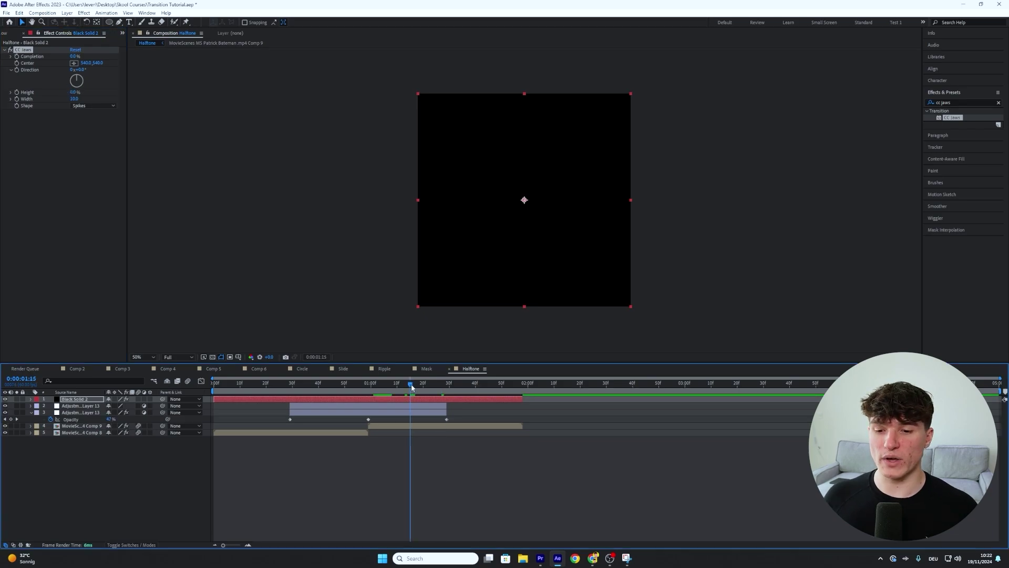
{"action": "left_click_drag", "start_coordinate": [412, 387], "coordinate": [368, 388]}
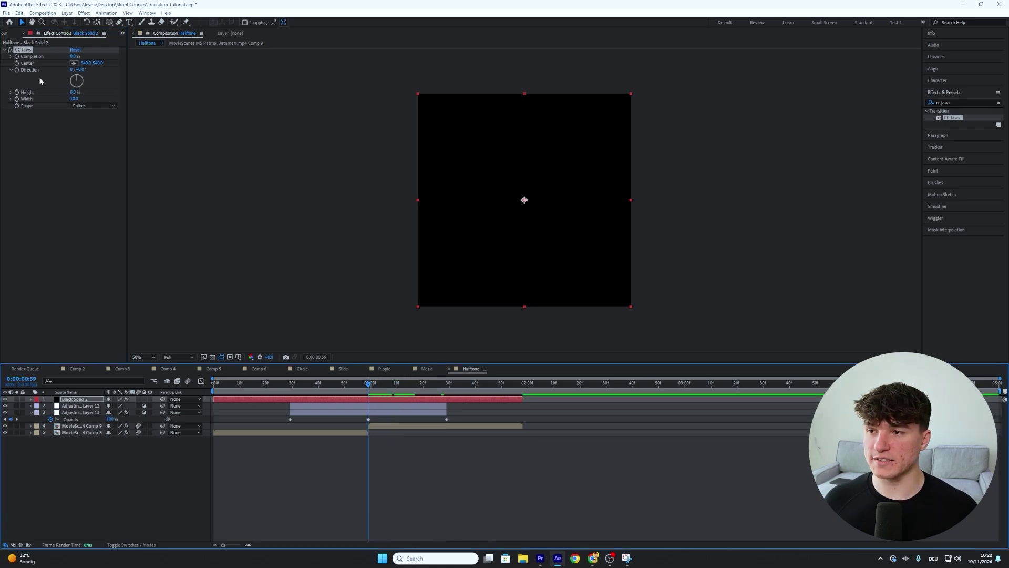
{"action": "left_click", "coordinate": [17, 56]}
{"action": "left_click", "coordinate": [72, 56]}
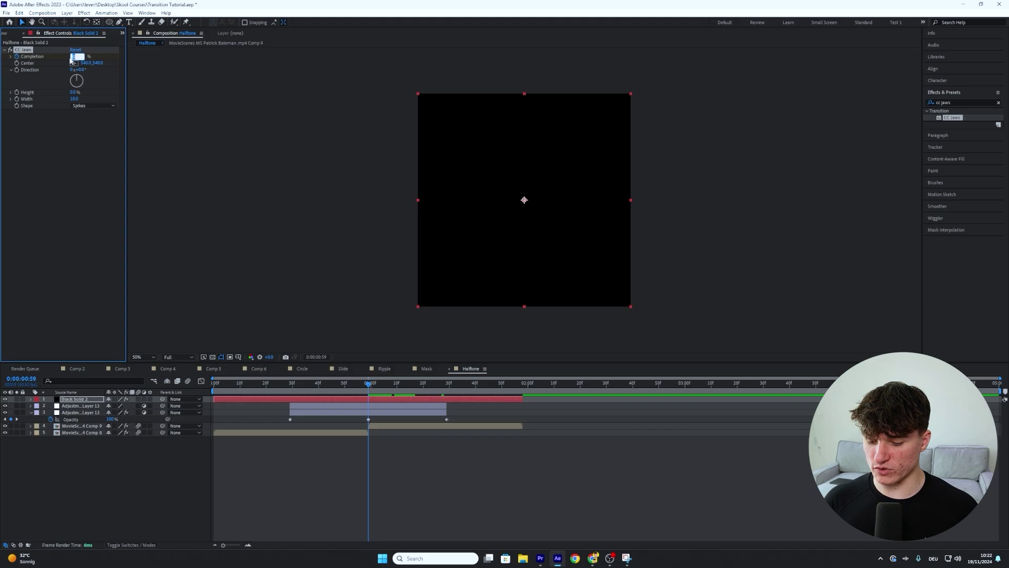
{"action": "type", "text": "70"}
{"action": "key", "text": "Return"}
{"action": "key", "text": "u"}
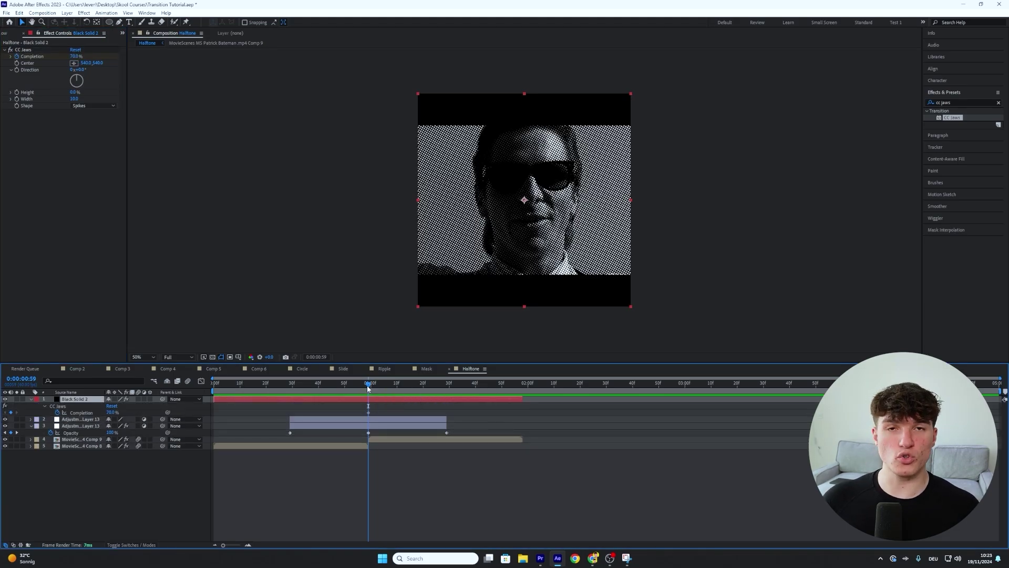
- Keyframe CC Jaws' Completion at 100% at the start of the composition
{"action": "left_click_drag", "start_coordinate": [367, 386], "coordinate": [272, 385]}
{"action": "key", "text": "Home"}
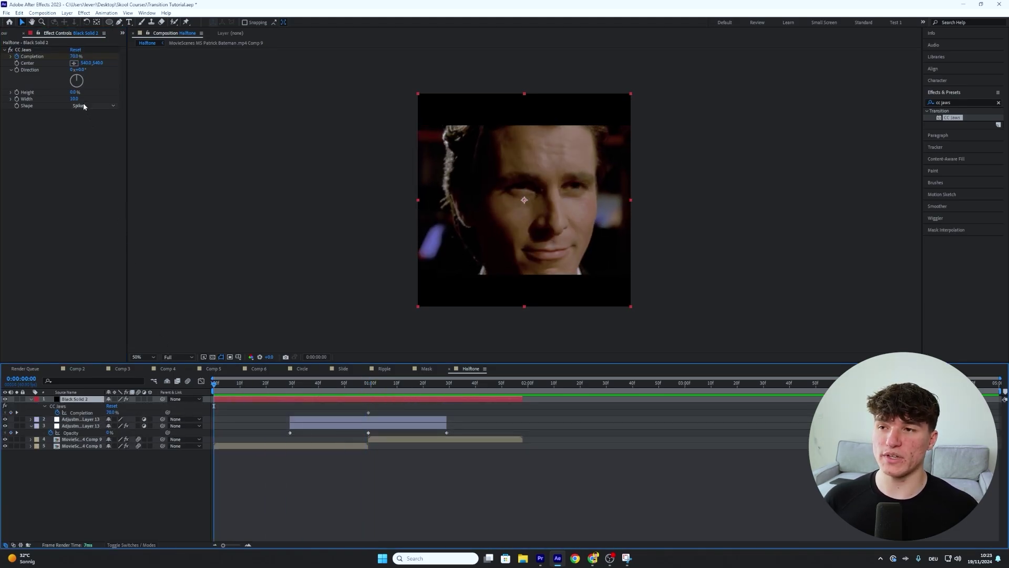
{"action": "left_click", "coordinate": [75, 56]}
{"action": "type", "text": "100"}
{"action": "key", "text": "Return"}
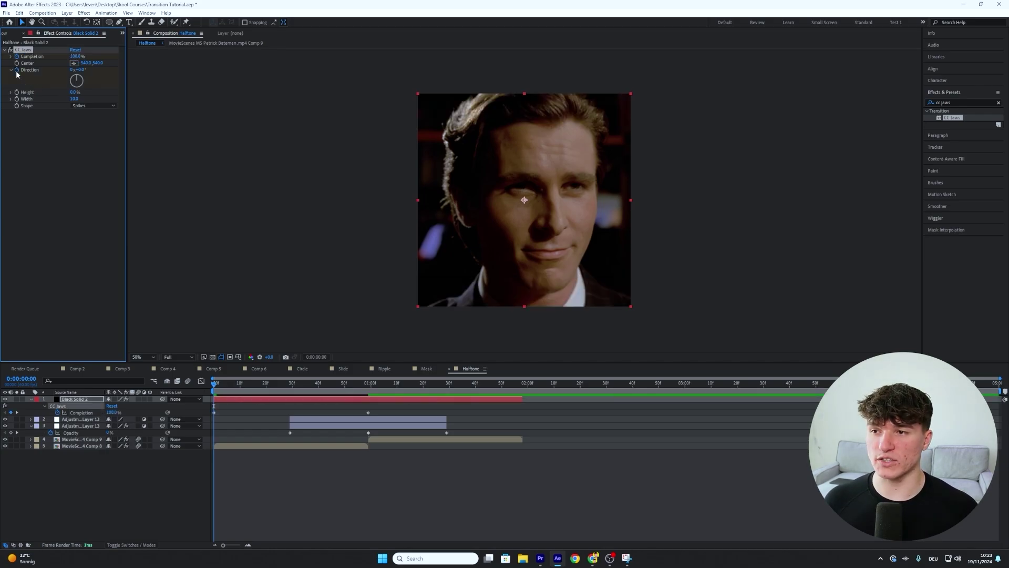
- Set CC Jaws' animated Direction to 100° at the start of the composition
{"action": "left_click", "coordinate": [84, 69]}
{"action": "type", "text": "10"}
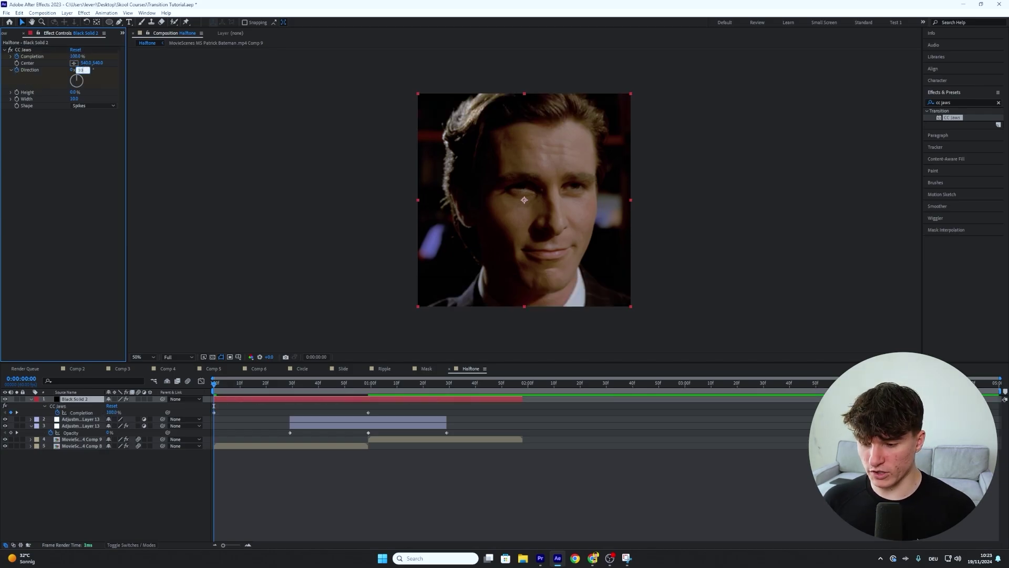
{"action": "type", "text": "0"}
{"action": "key", "text": "Return"}
- Keyframe CC Jaws' Completion at 100% at 0:00:01:58 and open the Direction value for editing
{"action": "left_click_drag", "start_coordinate": [214, 385], "coordinate": [523, 394]}
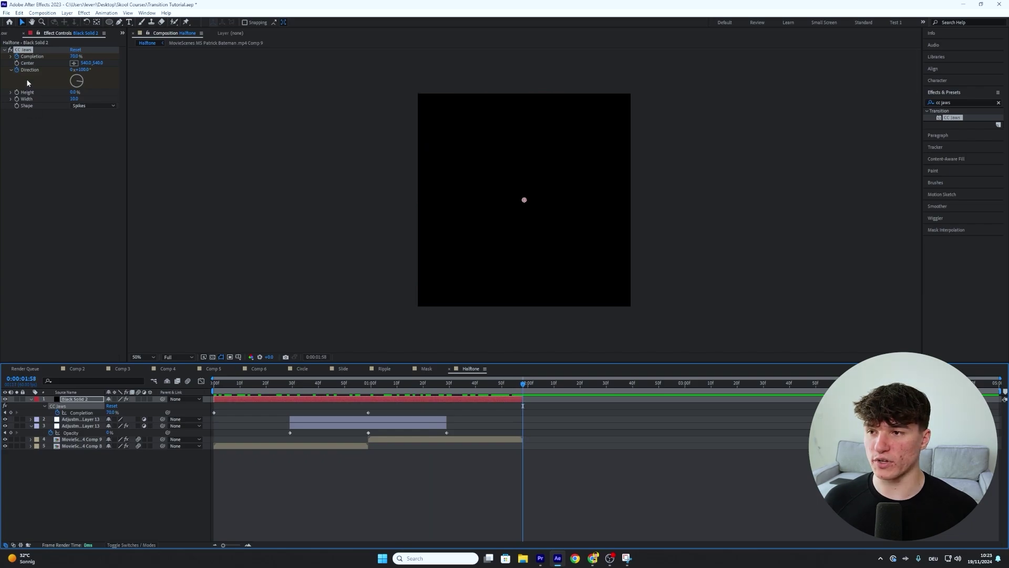
{"action": "left_click", "coordinate": [74, 56]}
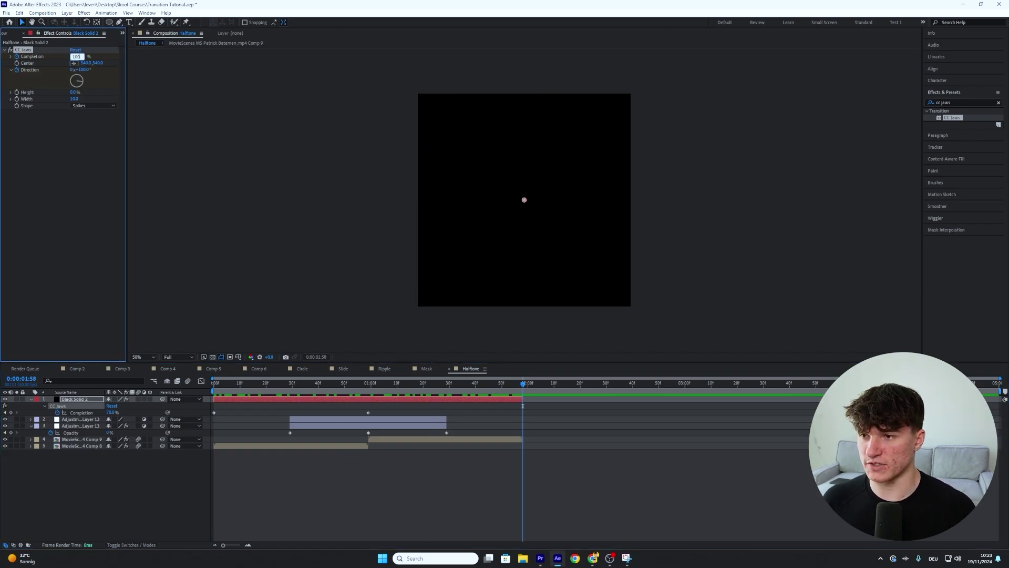
{"action": "key", "text": "Return"}
{"action": "left_click", "coordinate": [82, 70]}
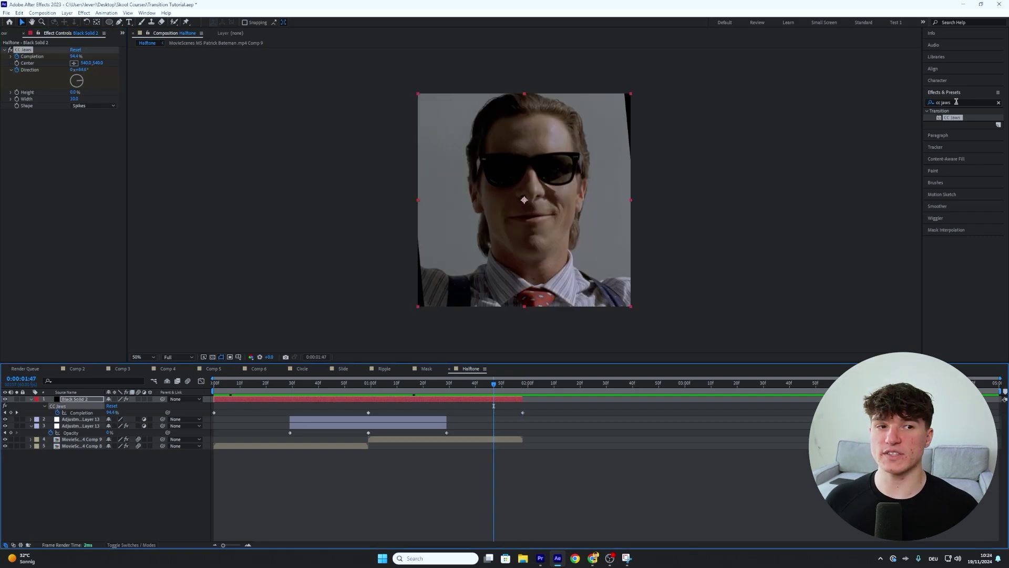
- Apply the S_Shake effect to the upper adjustment layer
{"action": "left_click_drag", "start_coordinate": [955, 103], "coordinate": [865, 97]}
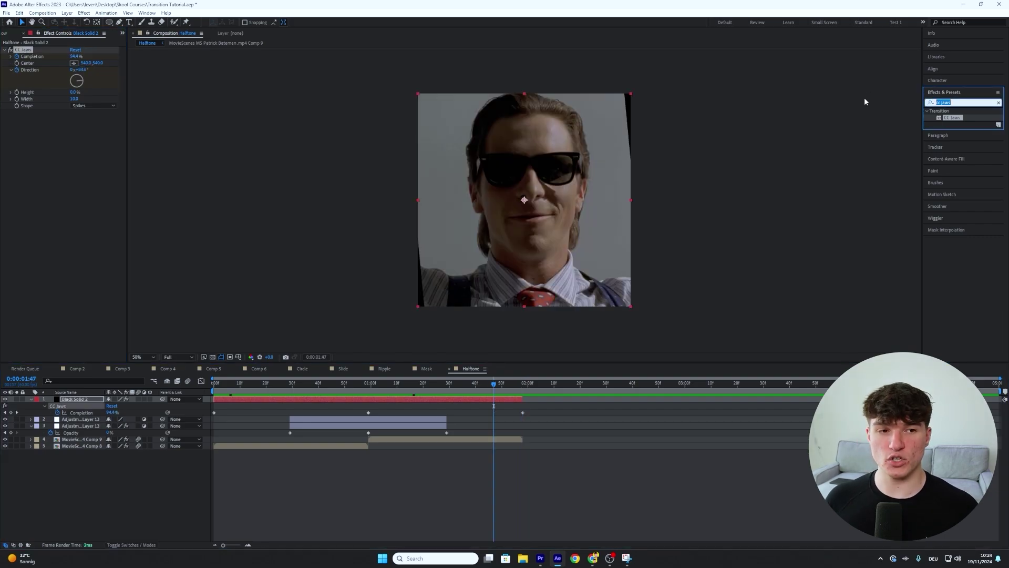
{"action": "type", "text": "s_shake"}
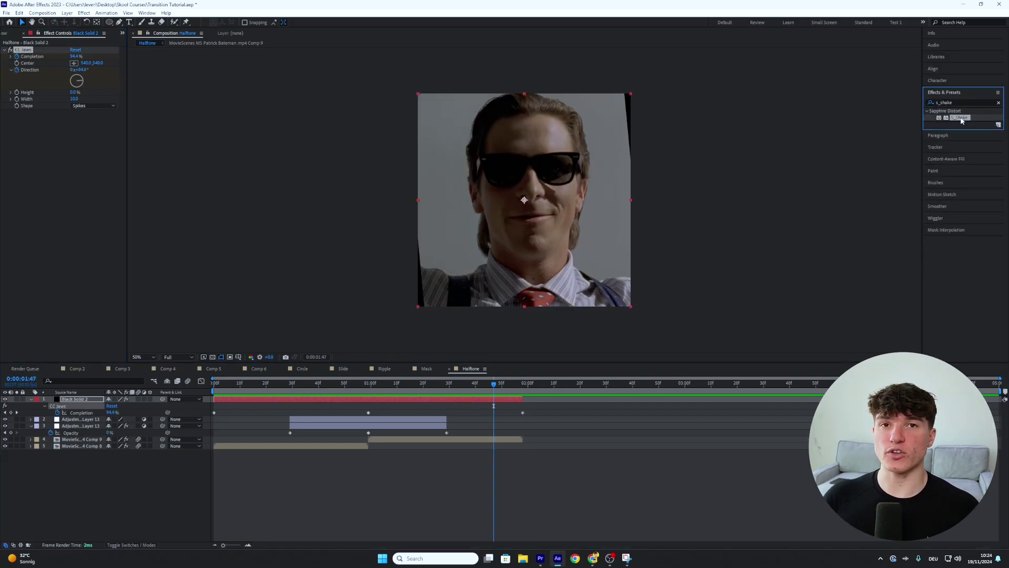
{"action": "left_click_drag", "start_coordinate": [960, 118], "coordinate": [339, 420]}
- Keyframe S_Shake's Amplitude at 0.5 at 0:00:00:59, set Frequency to 5 and enable Motion Blur
{"action": "left_click", "coordinate": [369, 390]}
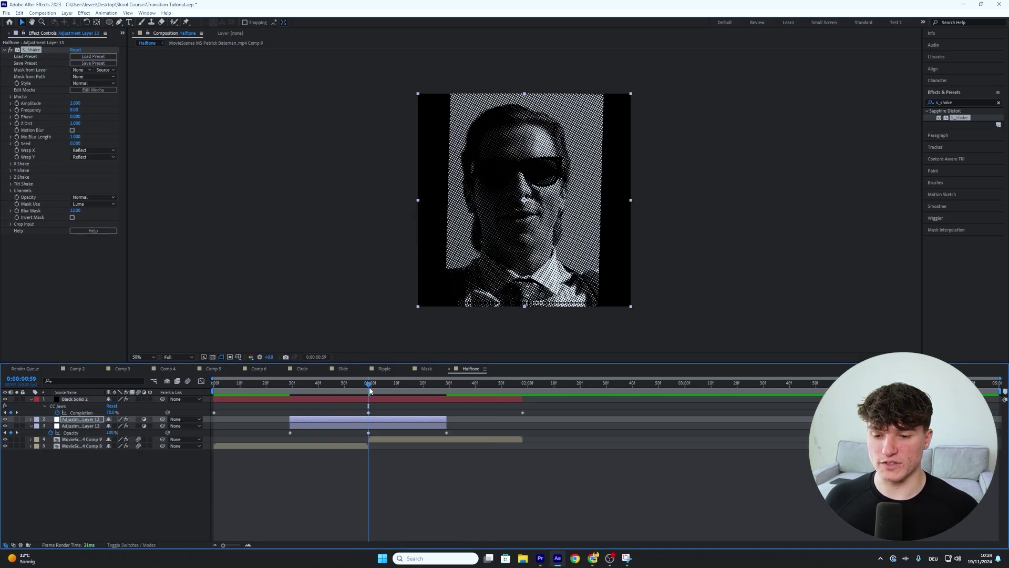
{"action": "left_click", "coordinate": [18, 104]}
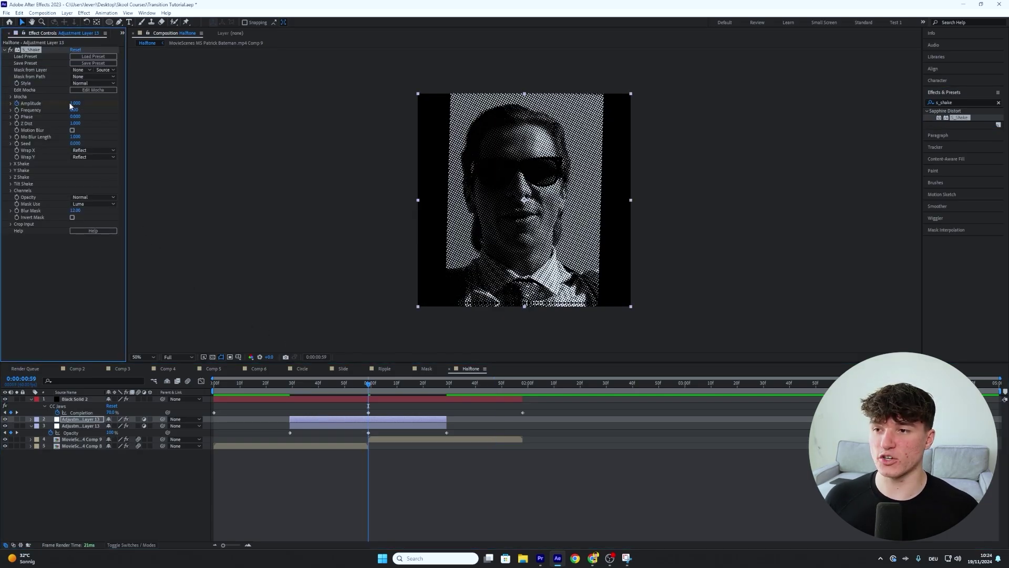
{"action": "type", "text": "0.5"}
{"action": "left_click", "coordinate": [74, 110]}
{"action": "type", "text": "5"}
{"action": "key", "text": "Return"}
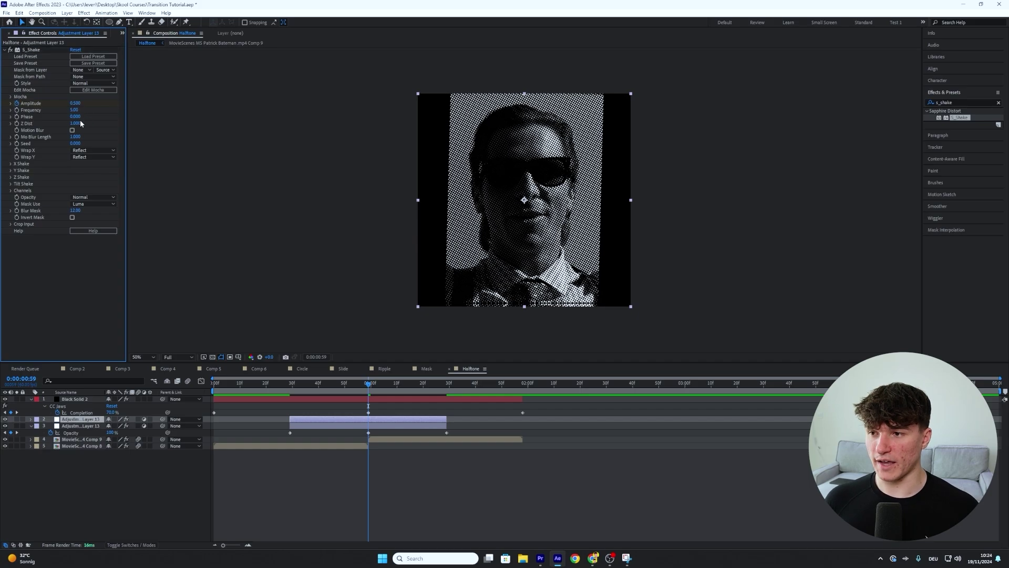
{"action": "left_click", "coordinate": [72, 130]}
- Keyframe S_Shake's Amplitude at 0 at both ends of the adjustment layer, 0:00:00:29 and 0:00:01:29
{"action": "left_click_drag", "start_coordinate": [360, 388], "coordinate": [291, 387]}
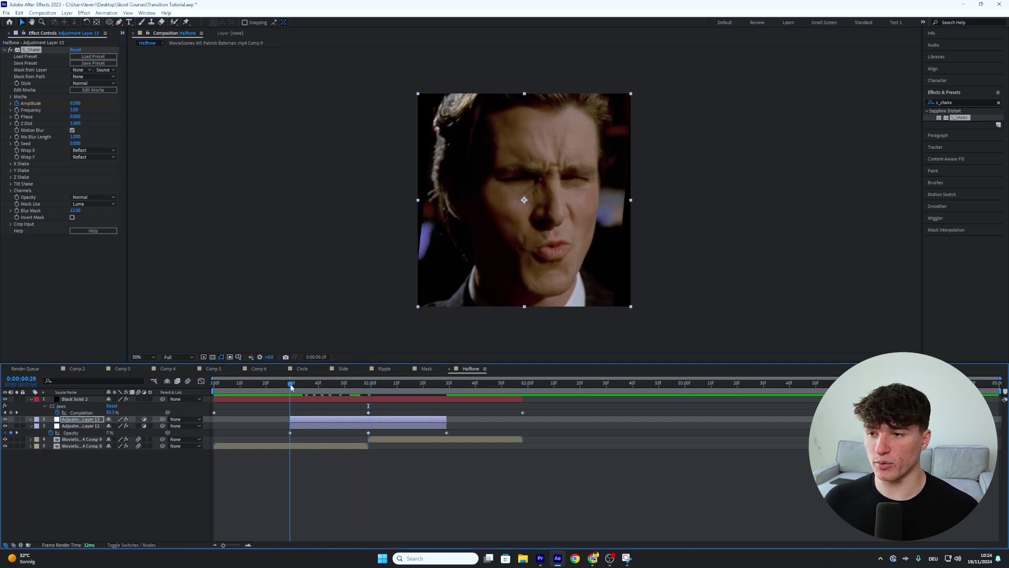
{"action": "left_click", "coordinate": [79, 104]}
{"action": "type", "text": "0"}
{"action": "key", "text": "Return"}
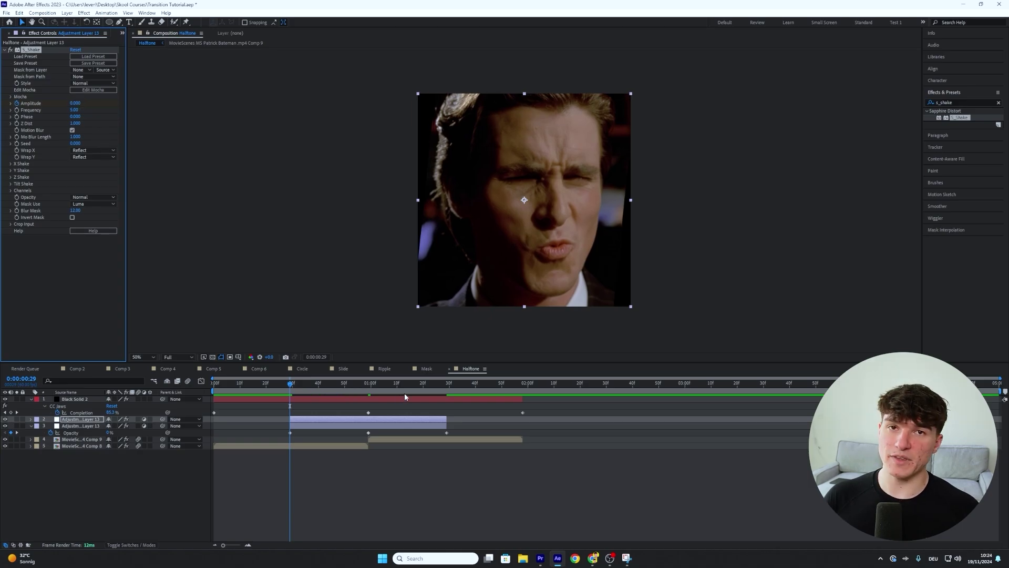
{"action": "left_click", "coordinate": [446, 387]}
{"action": "left_click", "coordinate": [75, 104]}
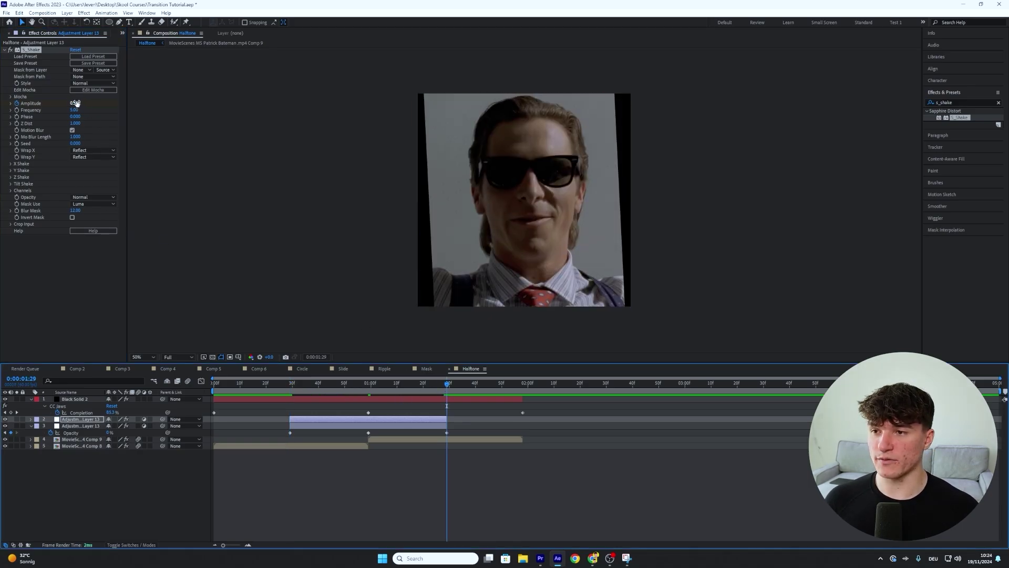
{"action": "type", "text": "0"}
{"action": "key", "text": "Return"}
{"action": "left_click", "coordinate": [355, 419]}
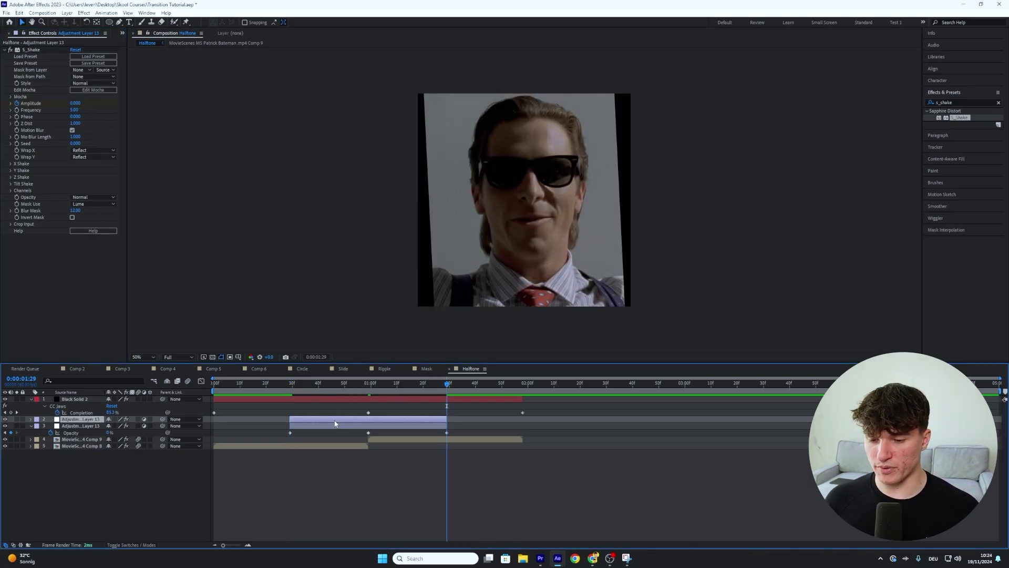
- Reveal the S_Shake keyframes and apply Easy Ease to all Completion, Direction, Amplitude and Opacity keyframes on the upper three layers
{"action": "key", "text": "u"}
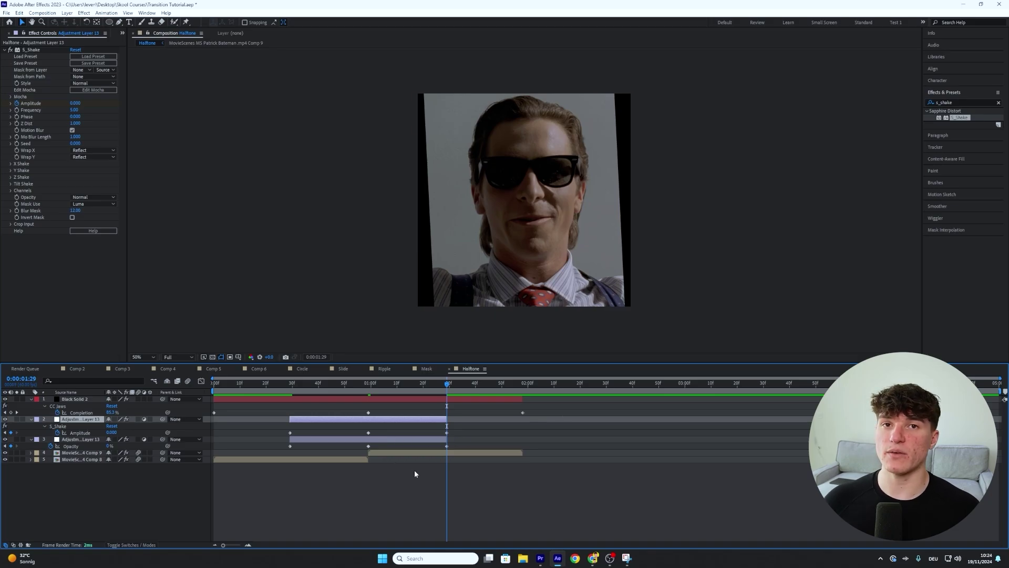
{"action": "left_click_drag", "start_coordinate": [534, 408], "coordinate": [211, 450]}
{"action": "right_click", "coordinate": [290, 433]}
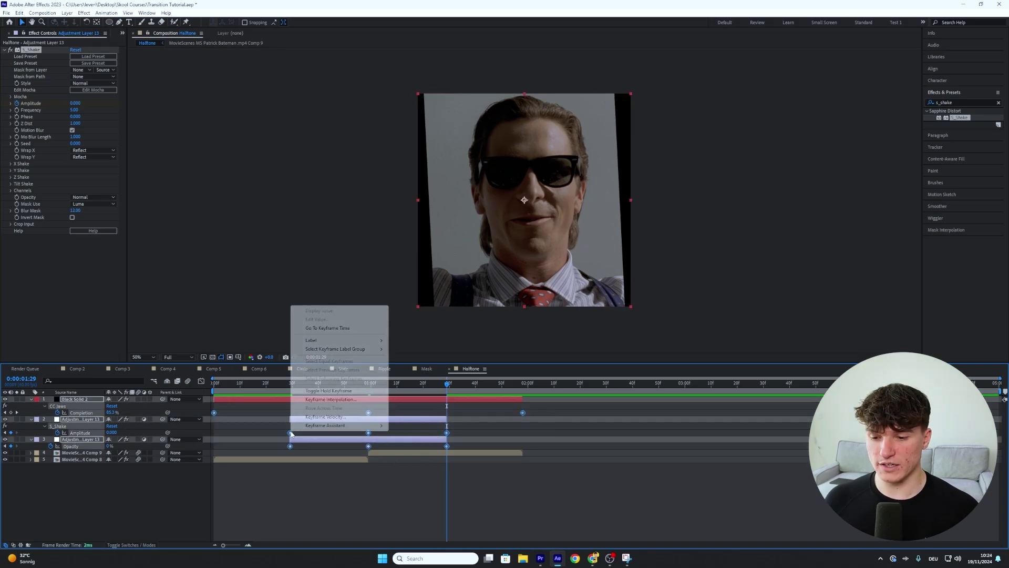
{"action": "mouse_move", "coordinate": [324, 427]}
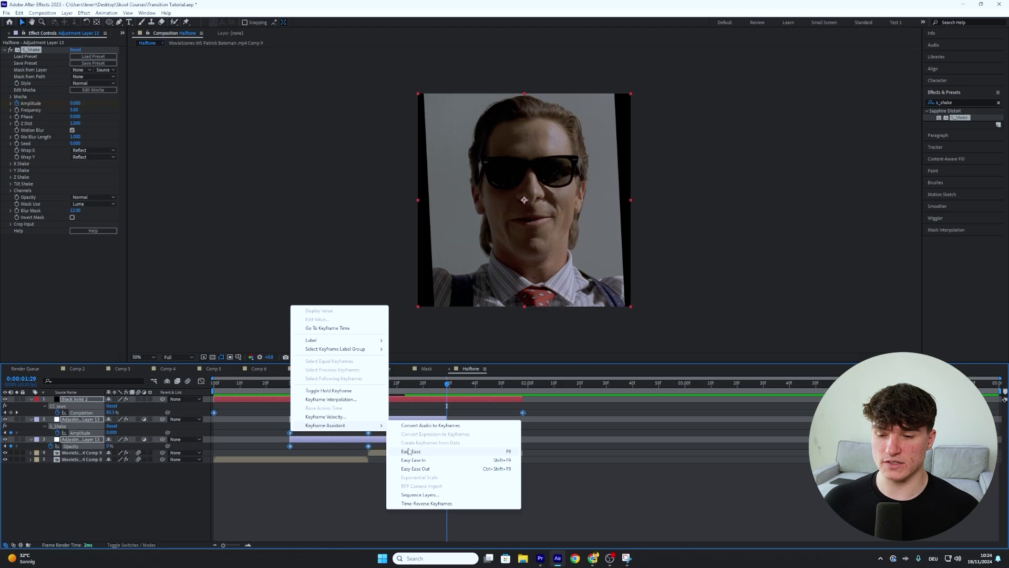
{"action": "left_click", "coordinate": [410, 451]}
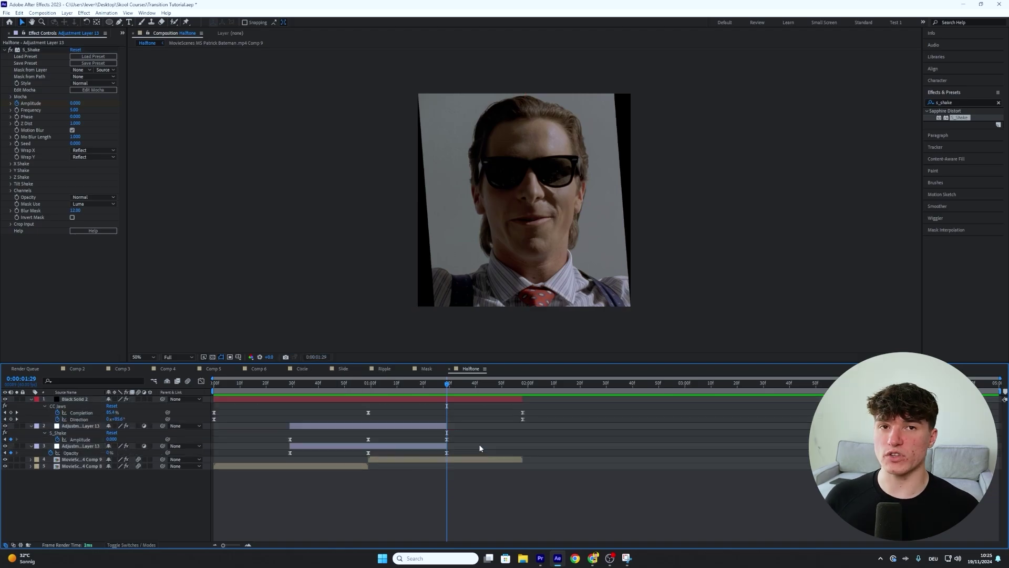
- Reshape the S_Shake Amplitude speed graph by extending the influence of the first and last keyframes toward the middle keyframe
{"action": "left_click", "coordinate": [290, 440]}
{"action": "left_click", "coordinate": [201, 381]}
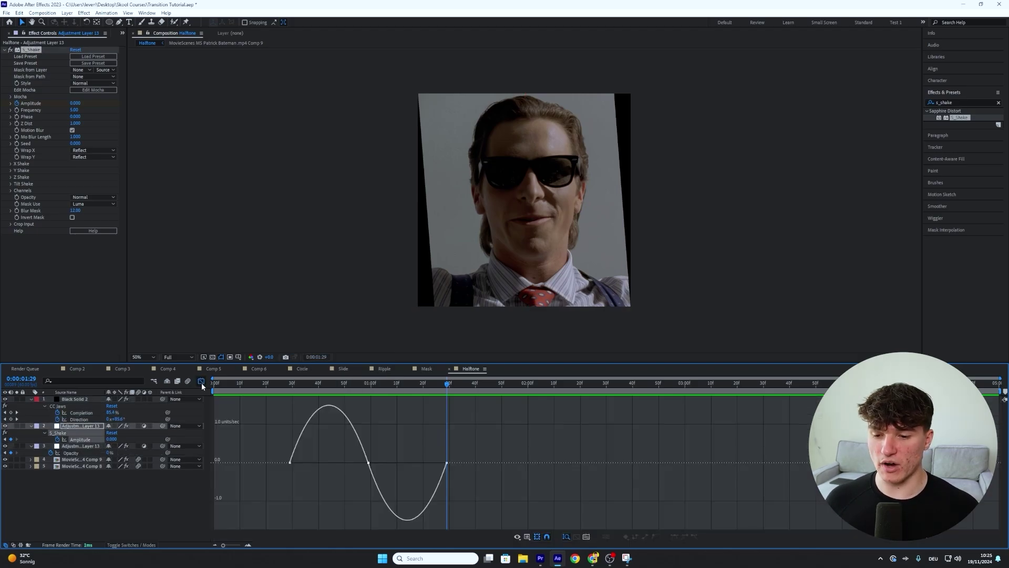
{"action": "left_click", "coordinate": [289, 463]}
{"action": "left_click_drag", "start_coordinate": [303, 463], "coordinate": [351, 465]}
{"action": "left_click", "coordinate": [447, 490]}
{"action": "left_click_drag", "start_coordinate": [432, 488], "coordinate": [396, 490]}
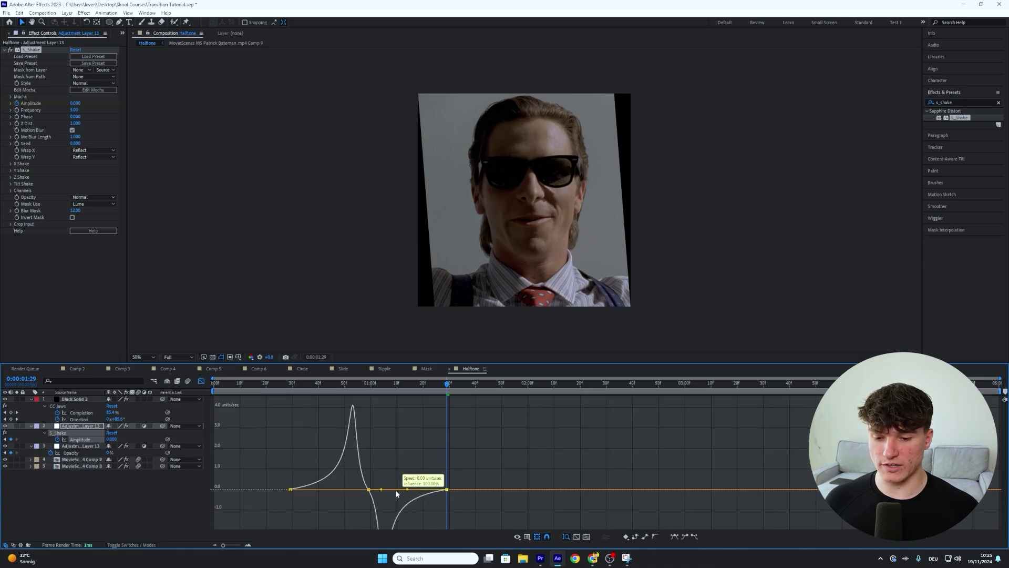
{"action": "left_click", "coordinate": [200, 381]}
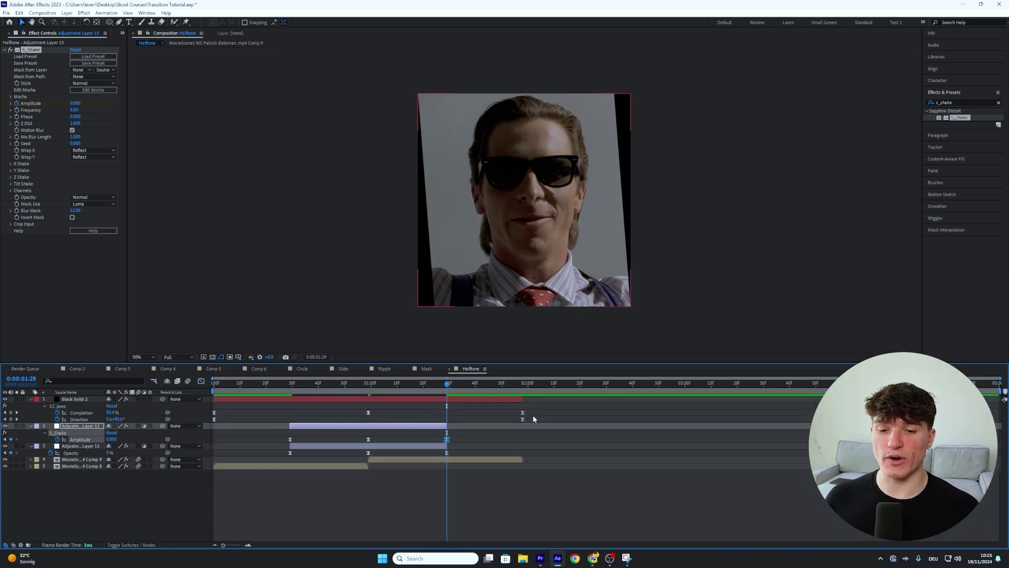
- Shape CC Jaws' Direction speed graph into a steep peak midway between its keyframes, and enable motion blur for the black solid
{"action": "left_click_drag", "start_coordinate": [534, 417], "coordinate": [212, 423]}
{"action": "left_click", "coordinate": [201, 381]}
{"action": "left_click", "coordinate": [521, 408]}
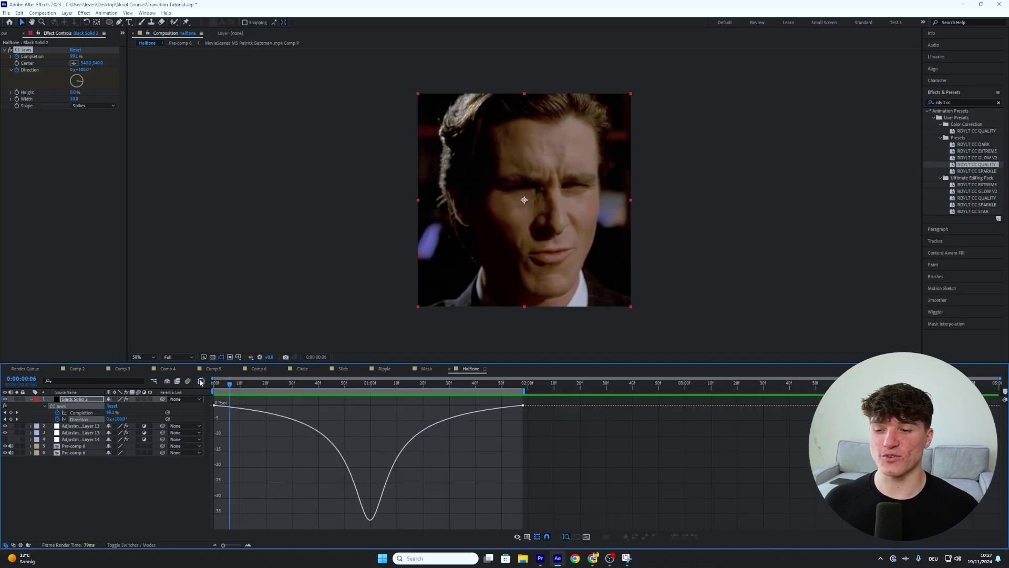
{"action": "left_click", "coordinate": [201, 381]}
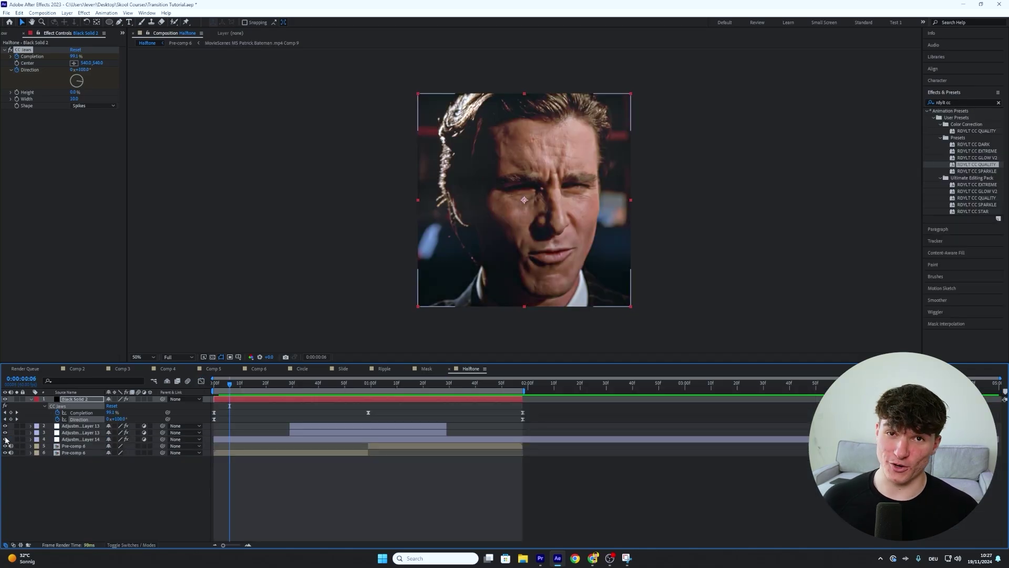
{"action": "left_click", "coordinate": [139, 399]}
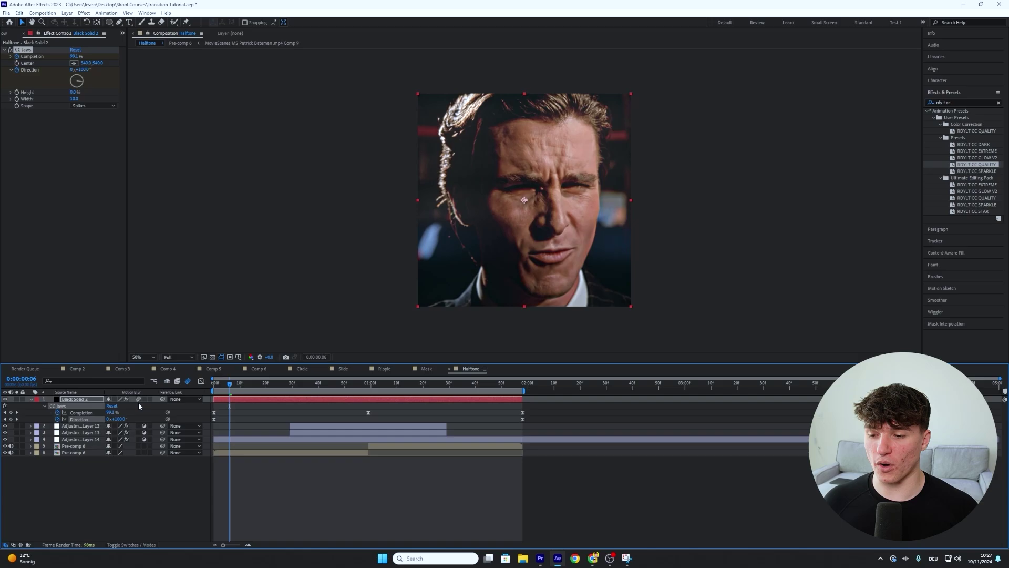